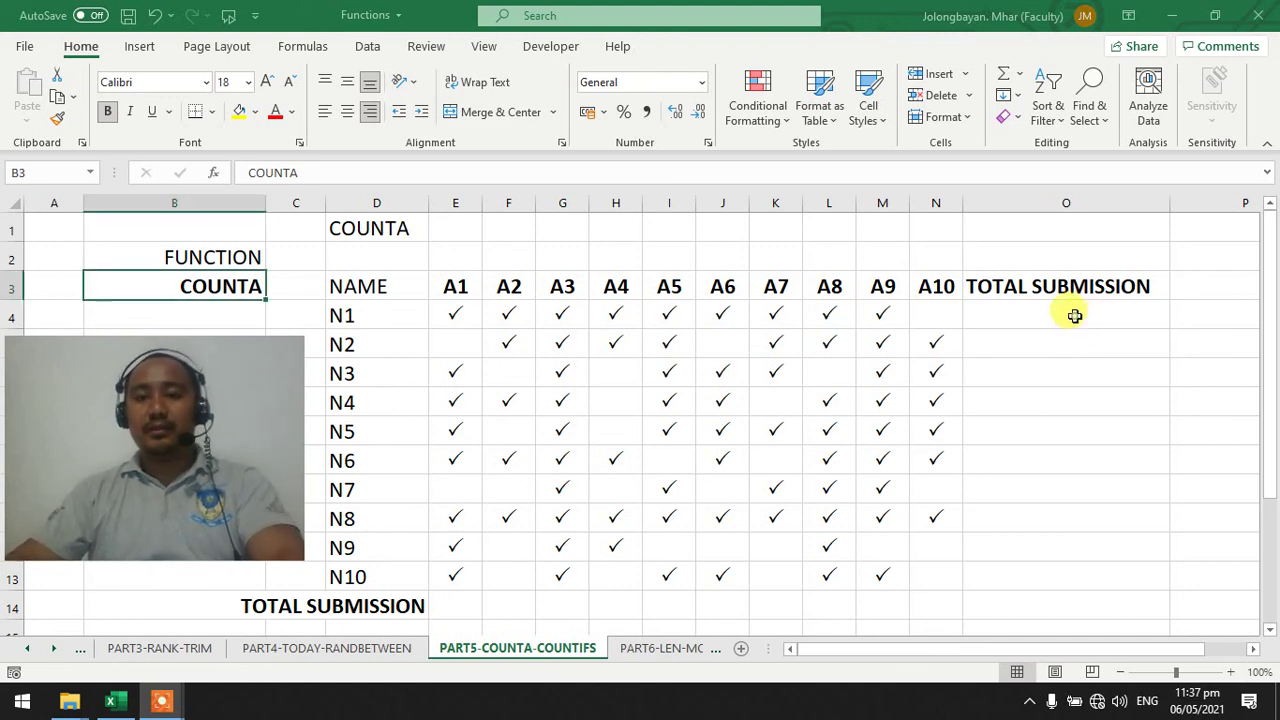
# - Count N1's submissions in O4 with =COUNTA(E4:N4) and fill the formula down to O13
pyautogui.click(1040, 317)
pyautogui.write('=')
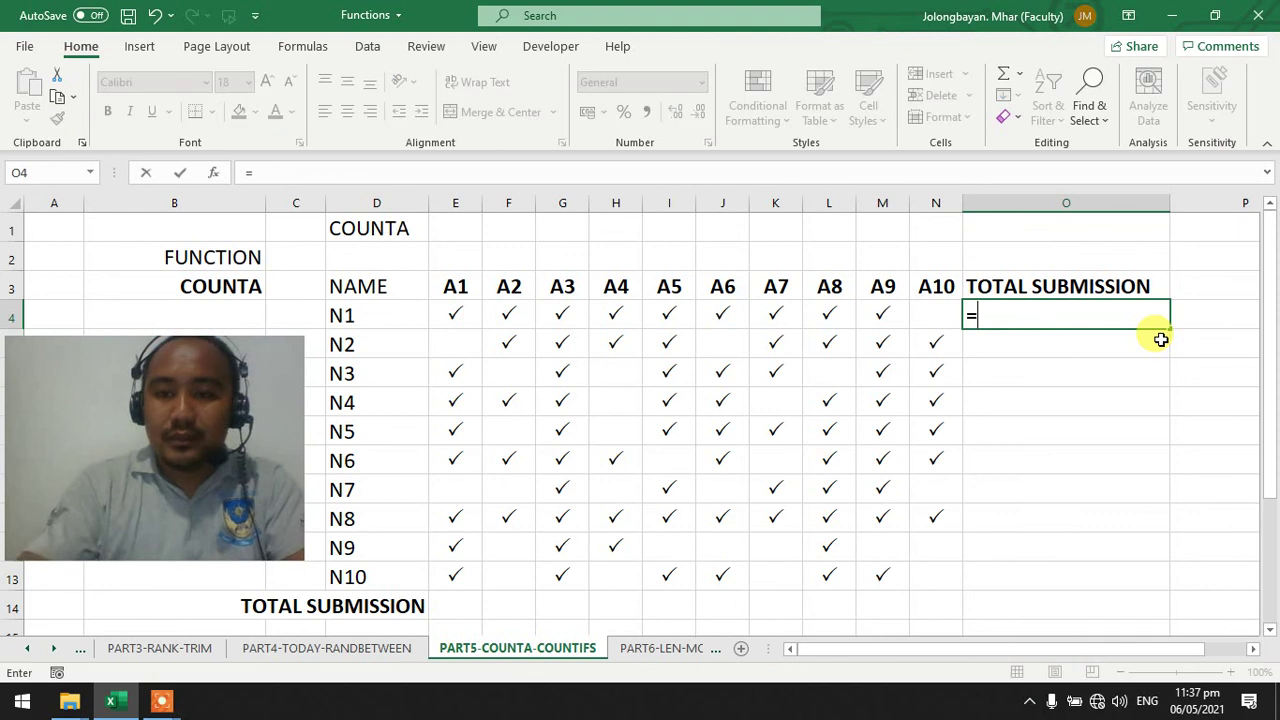
pyautogui.write('C')
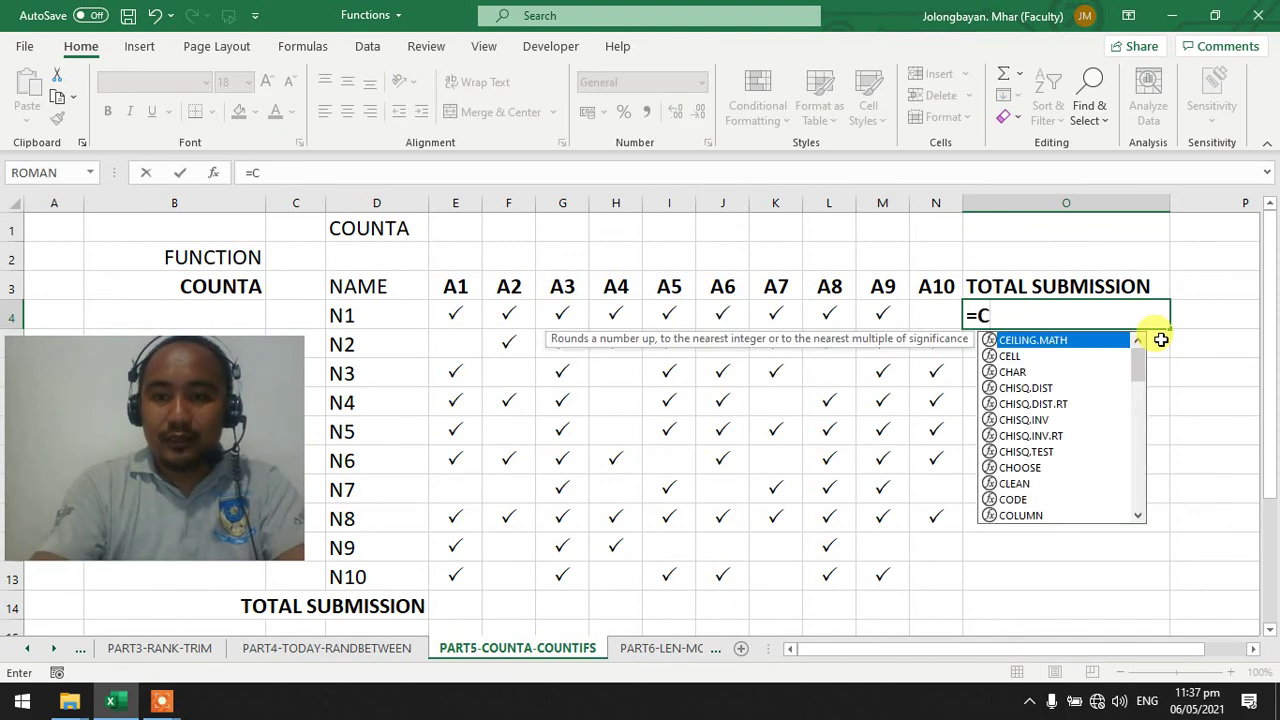
pyautogui.write('OUNT')
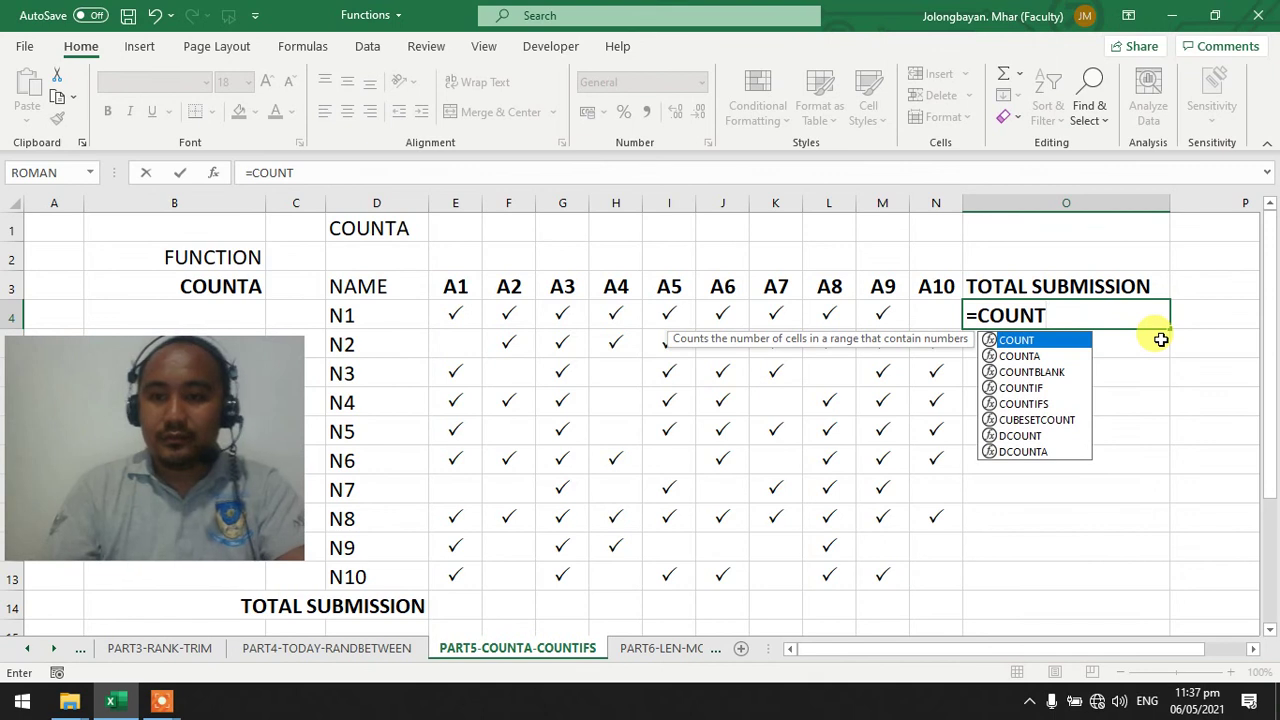
pyautogui.press('Escape')
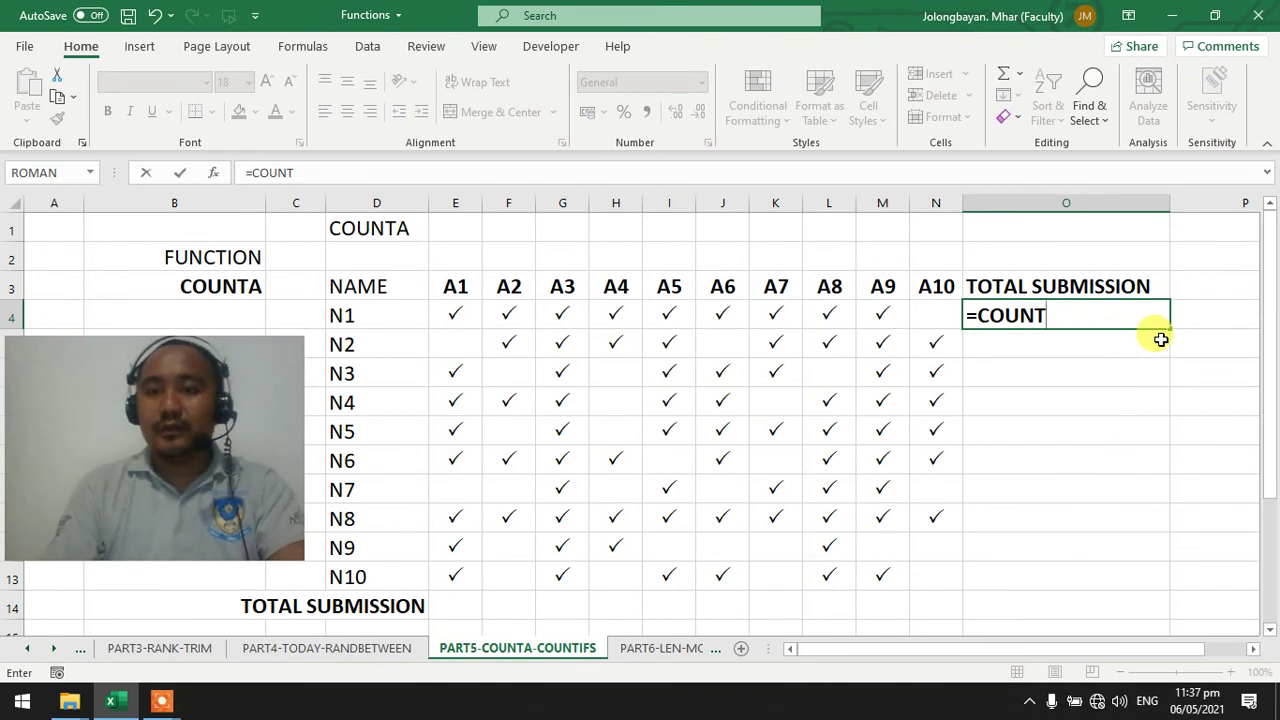
pyautogui.write('a')
pyautogui.press('BackSpace')
pyautogui.write('A')
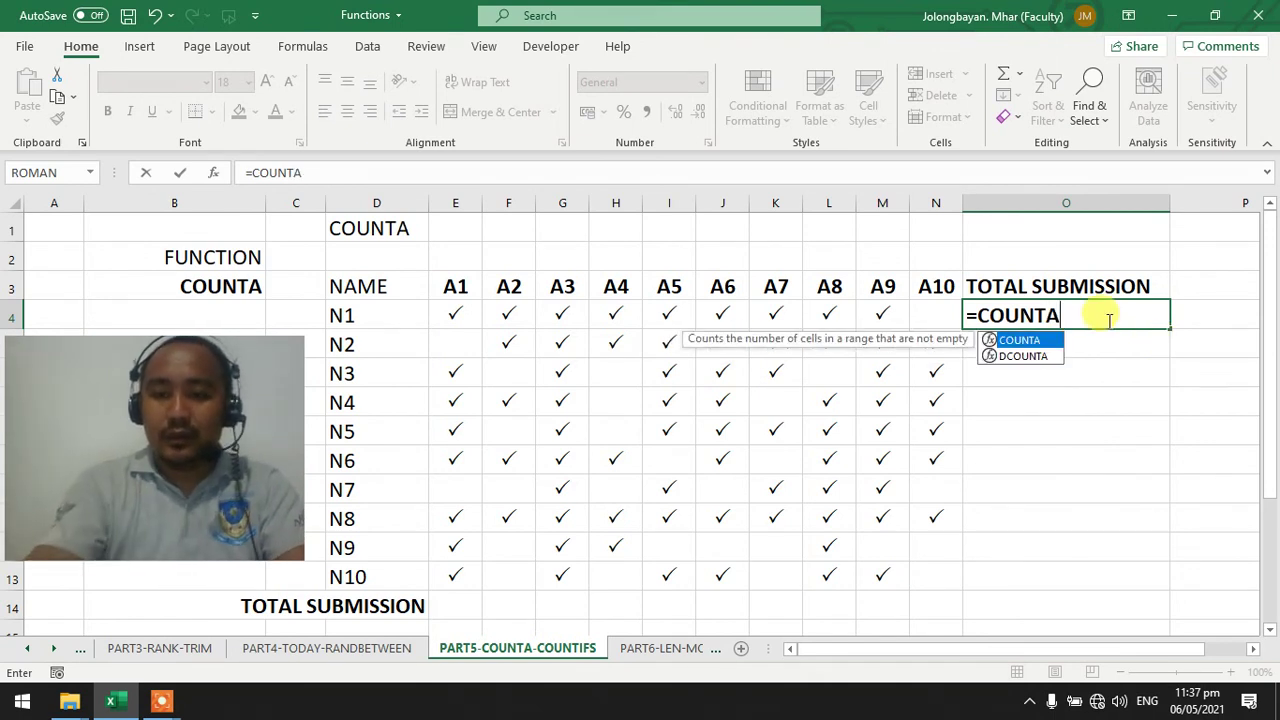
pyautogui.write('(')
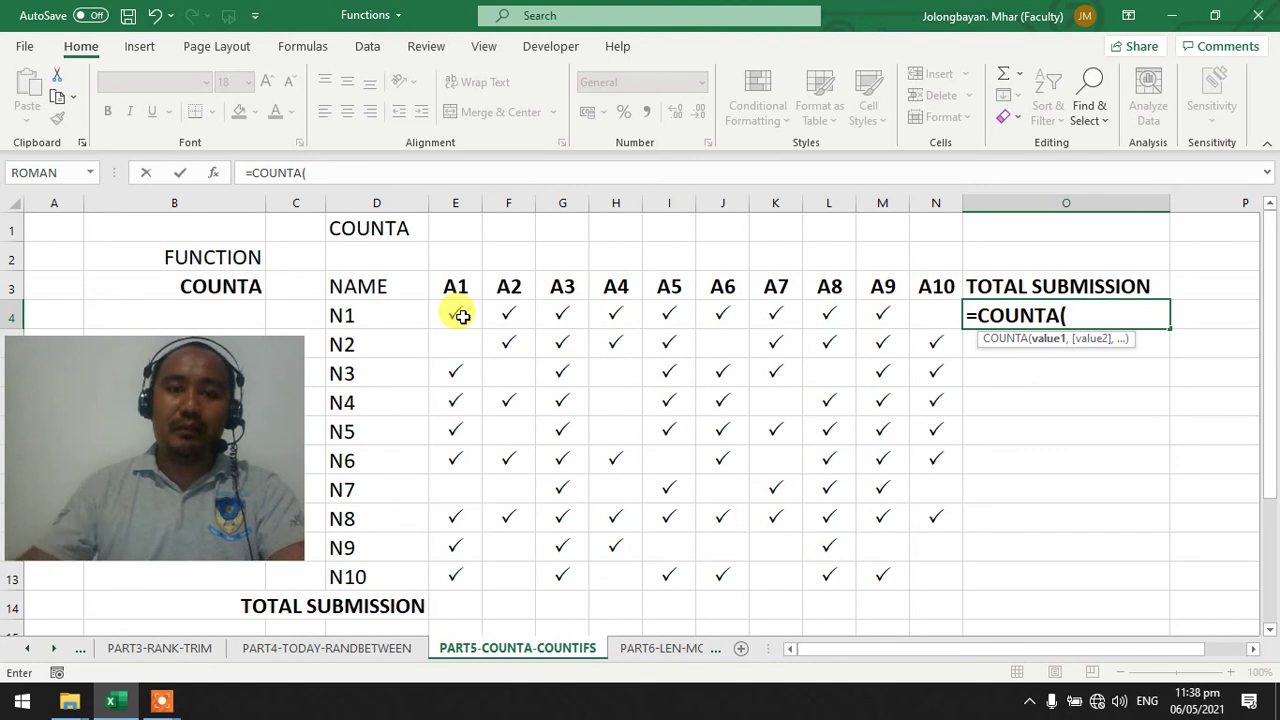
pyautogui.moveTo(455, 315); pyautogui.dragTo(920, 311)
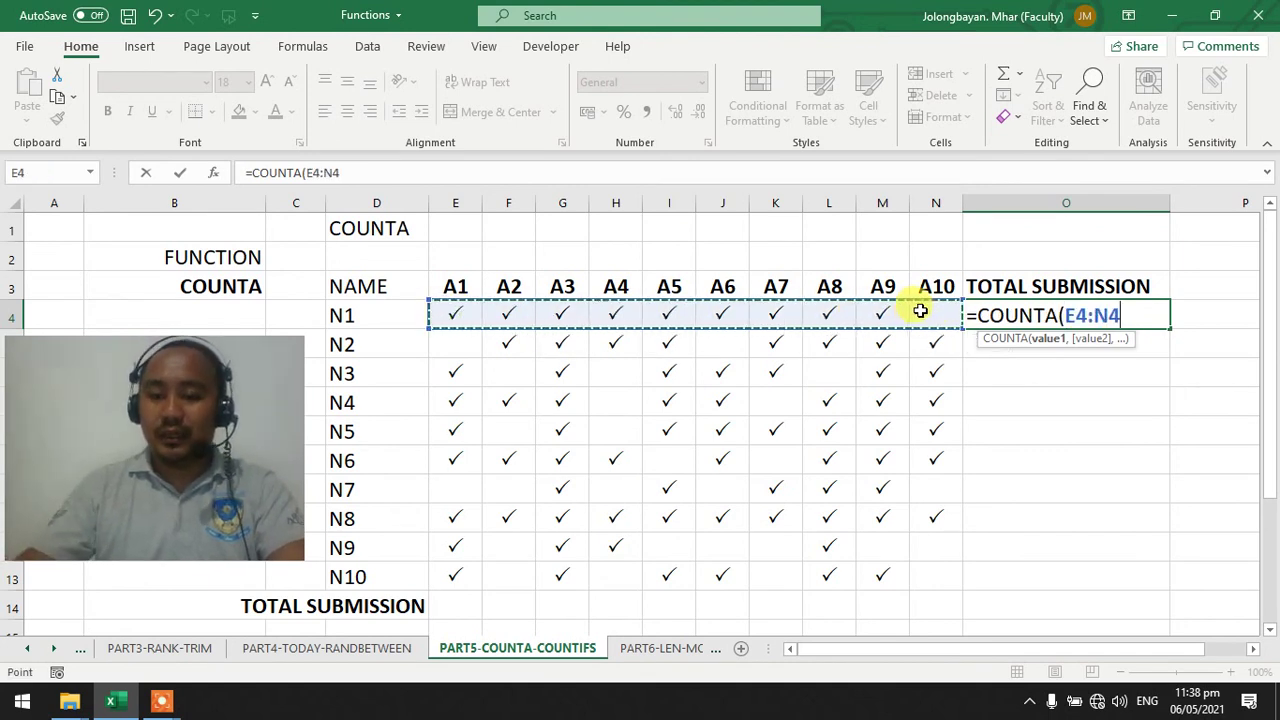
pyautogui.press('Return')
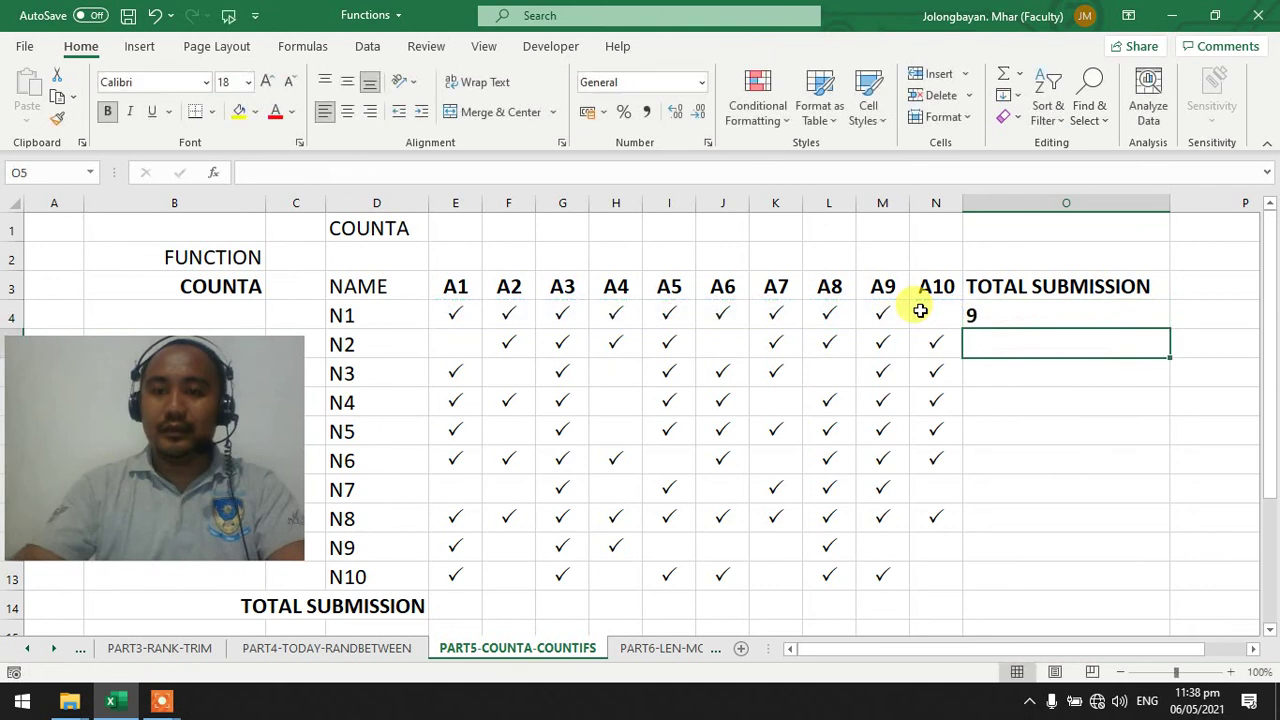
pyautogui.click(1062, 315)
pyautogui.moveTo(1169, 328); pyautogui.dragTo(1177, 587)
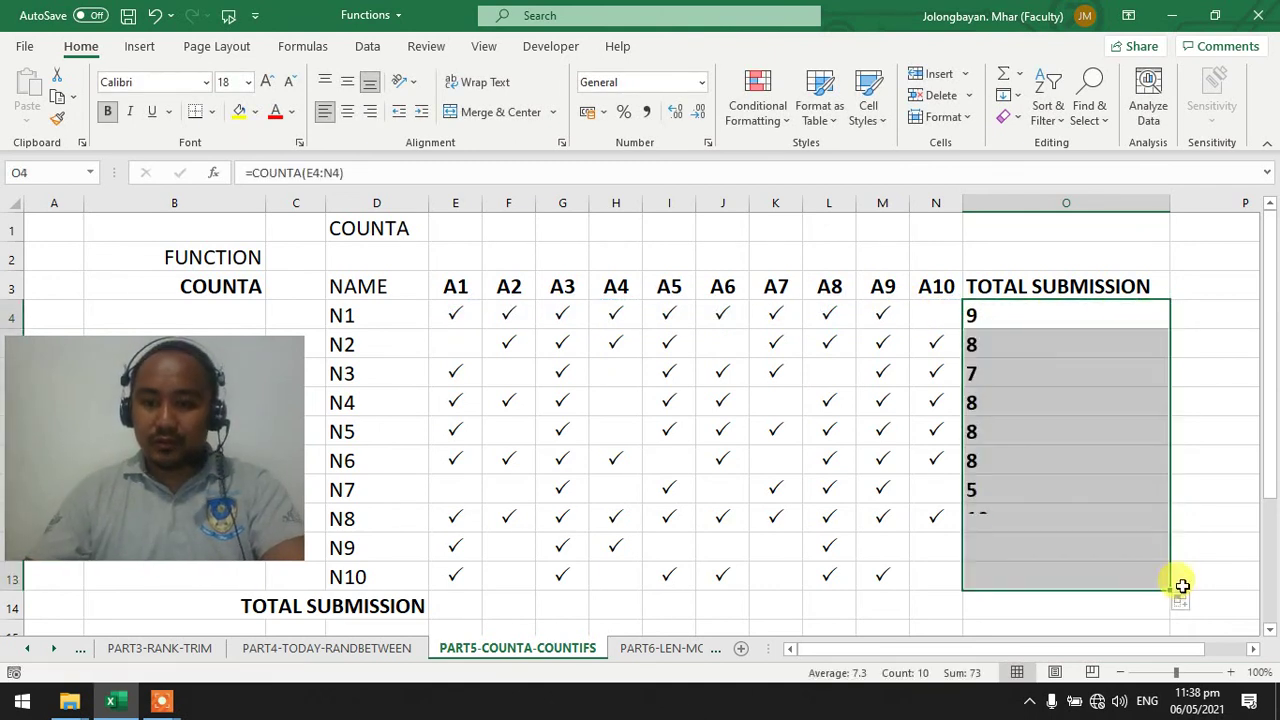
# - Examine the COUNTA formulas in the Total Submission column from O4 down to O13
pyautogui.click(1016, 315)
pyautogui.press('Down')
pyautogui.press('Down')
pyautogui.press('Down')
pyautogui.press('Down')
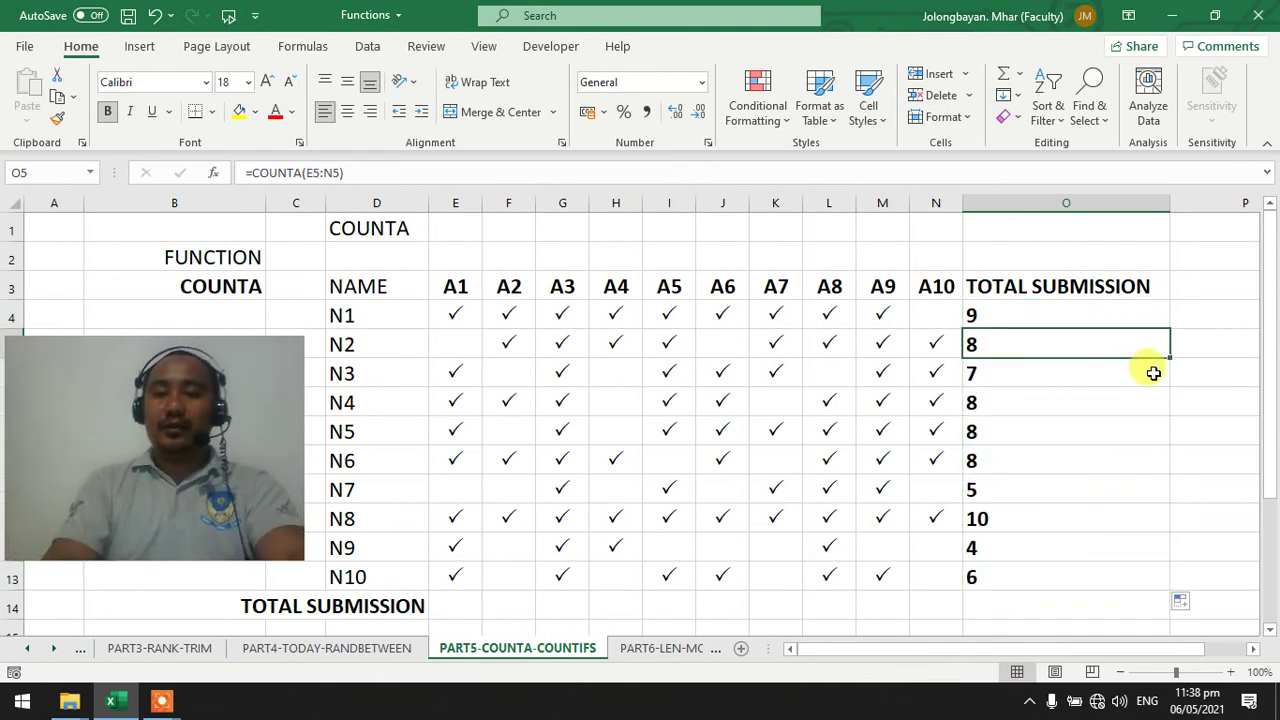
pyautogui.press('Down')
pyautogui.press('Down')
pyautogui.press('Down')
pyautogui.press('Down')
pyautogui.press('Down')
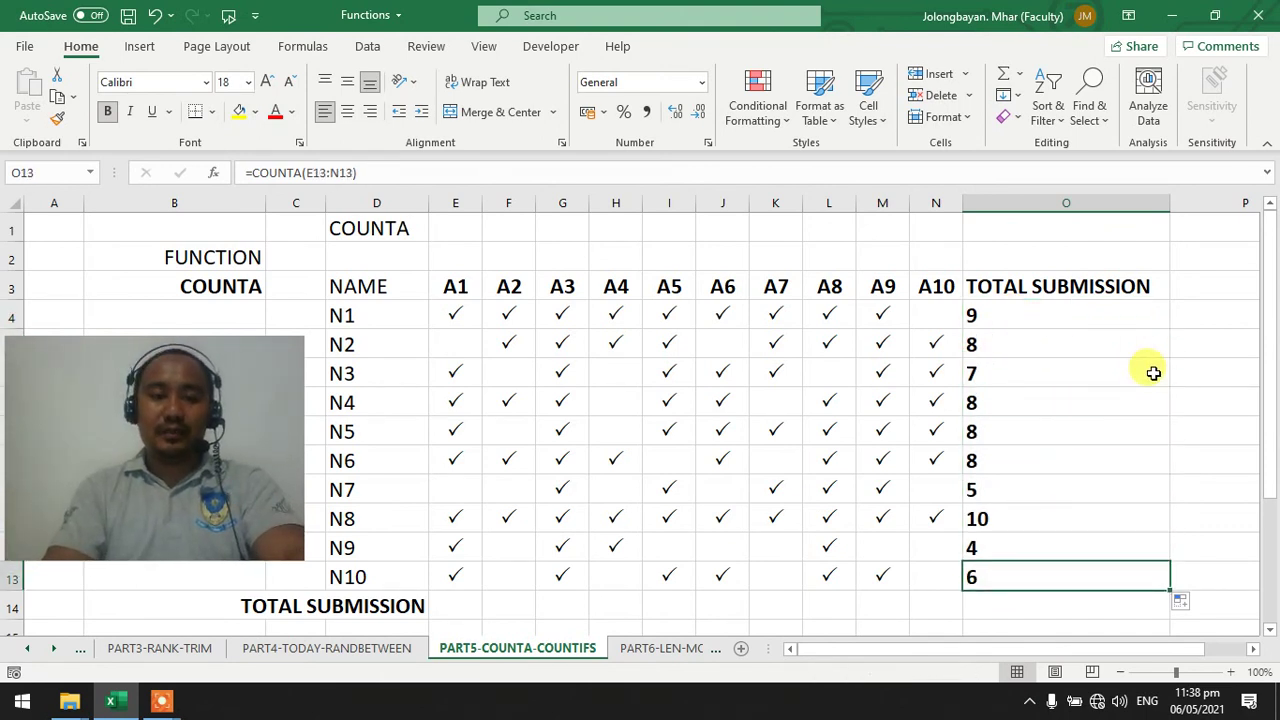
# - Compare the check marks in the N10 row and the N1 to N3 rows with their totals, and examine column E
pyautogui.press('Left')
pyautogui.press('Left')
pyautogui.press('Left')
pyautogui.press('Left')
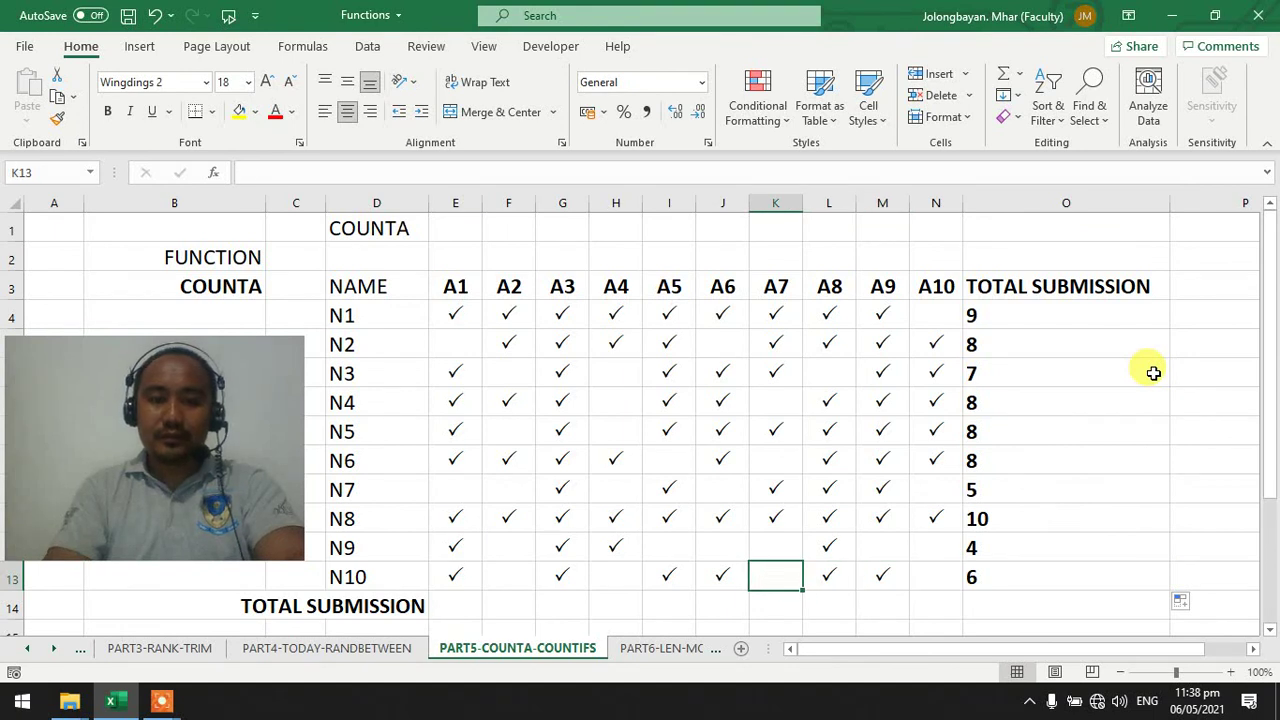
pyautogui.press('Right')
pyautogui.press('Right')
pyautogui.press('Right')
pyautogui.press('Right')
pyautogui.press('Left')
pyautogui.press('Left')
pyautogui.press('Left')
pyautogui.press('Left')
pyautogui.press('Left')
pyautogui.press('Left')
pyautogui.press('Left')
pyautogui.press('Left')
pyautogui.press('Left')
pyautogui.press('Left')
pyautogui.press('Down')
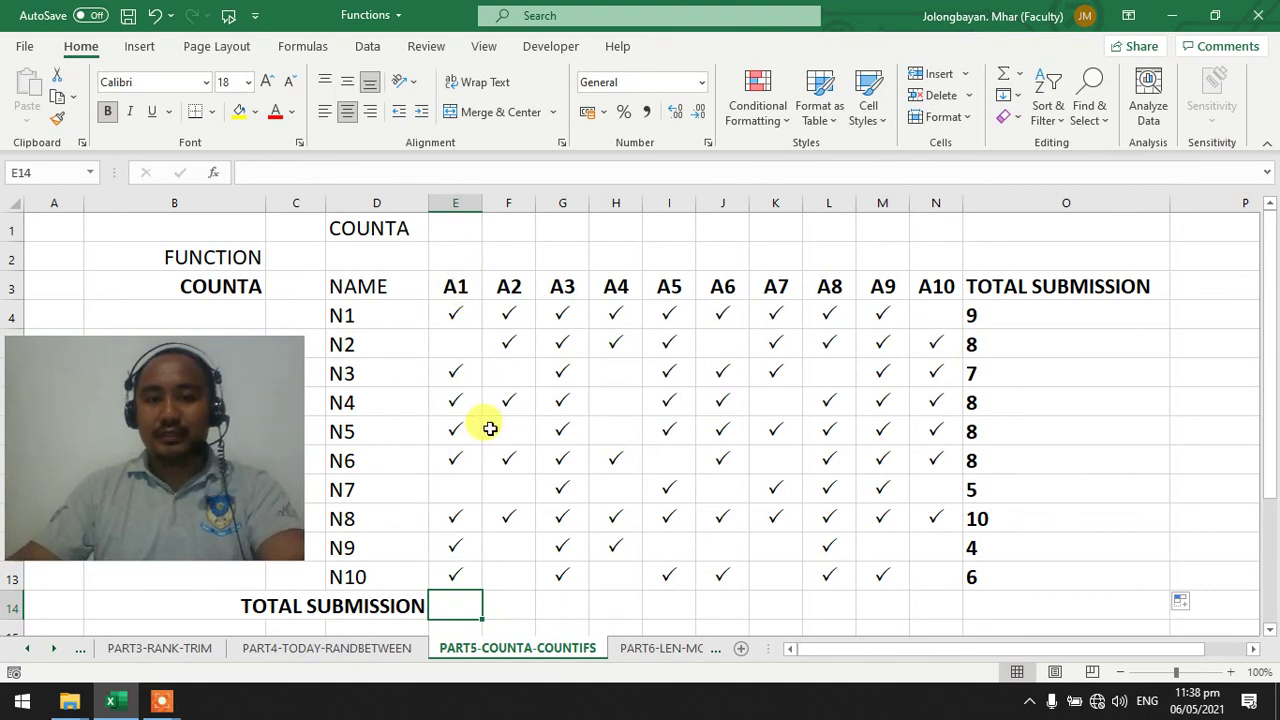
pyautogui.moveTo(349, 306); pyautogui.dragTo(1000, 316)
pyautogui.moveTo(815, 343); pyautogui.dragTo(975, 346)
pyautogui.moveTo(886, 374); pyautogui.dragTo(932, 373)
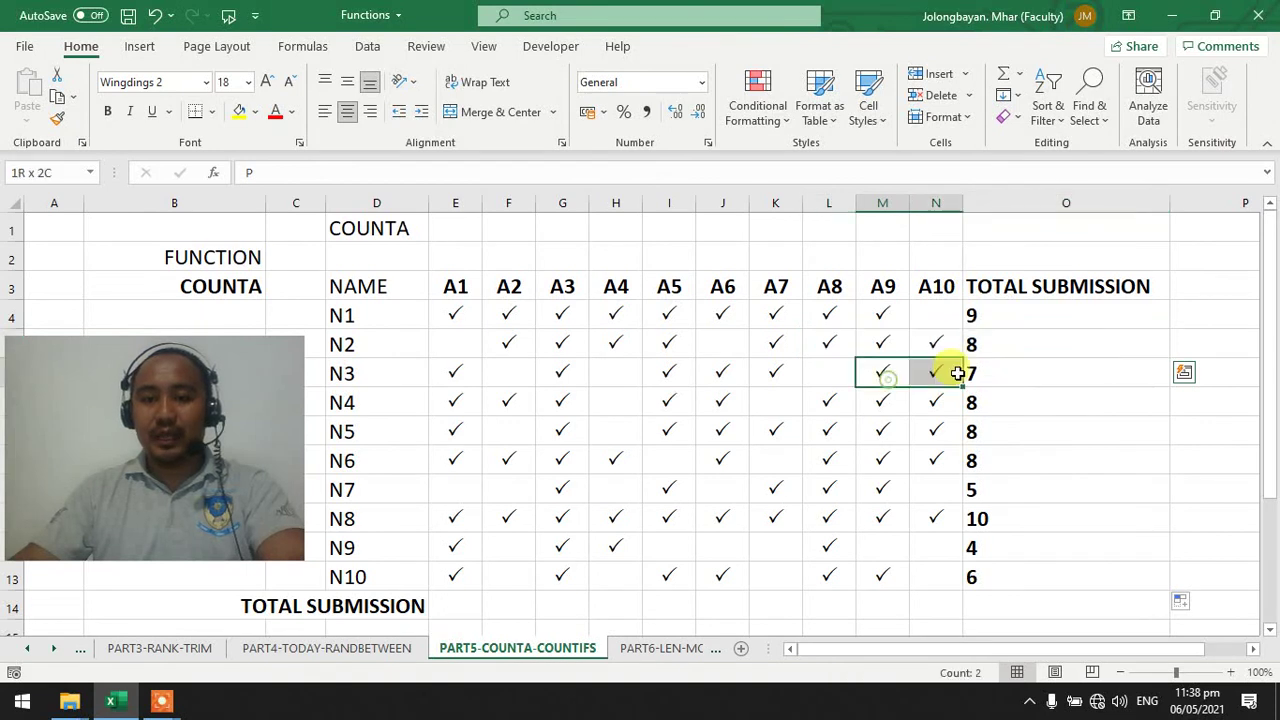
pyautogui.click(446, 207)
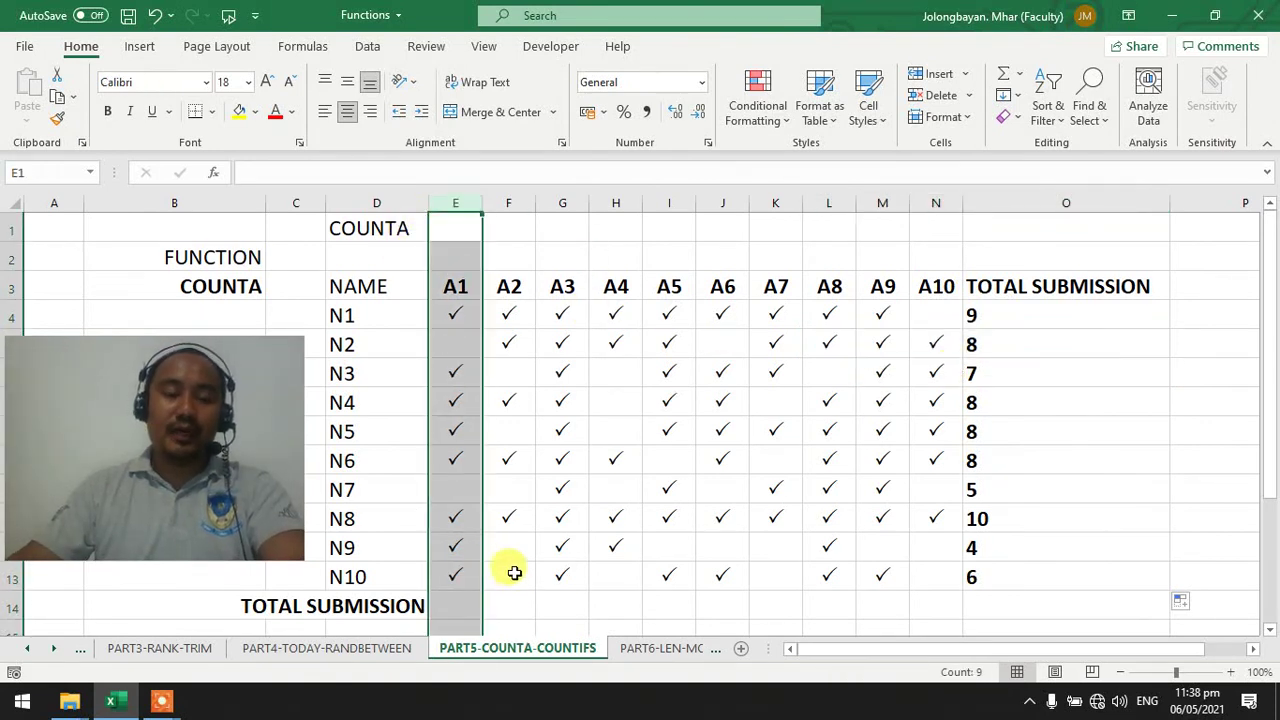
# - Count the A1 submissions in E14 with =COUNTA(E4:E13) and fill the formula across to N14
pyautogui.click(456, 603)
pyautogui.write('=')
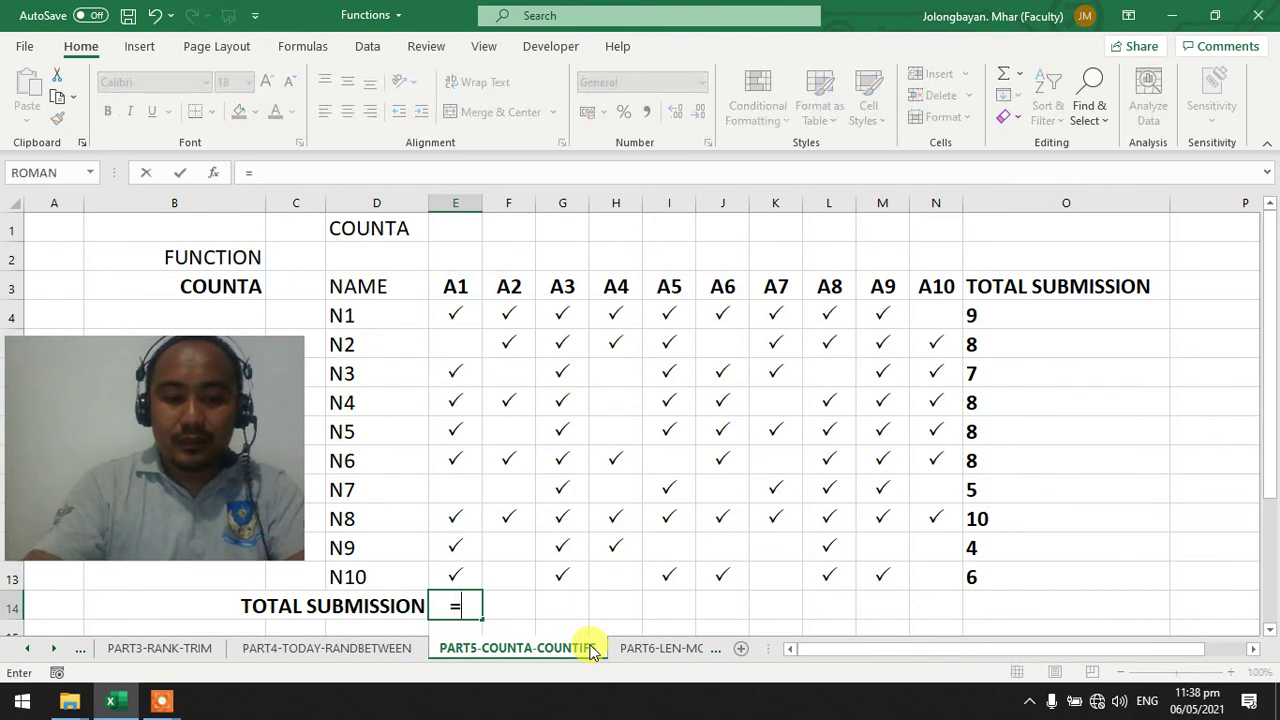
pyautogui.write('COU')
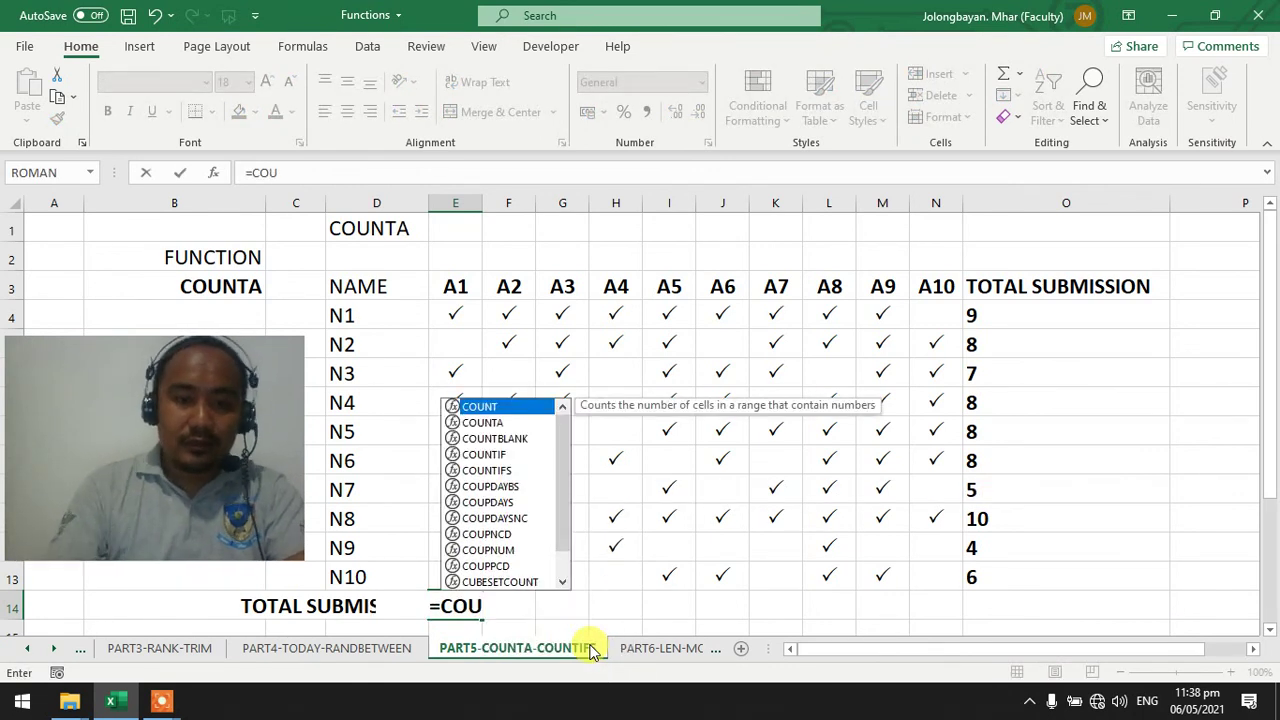
pyautogui.press('Down')
pyautogui.press('Tab')
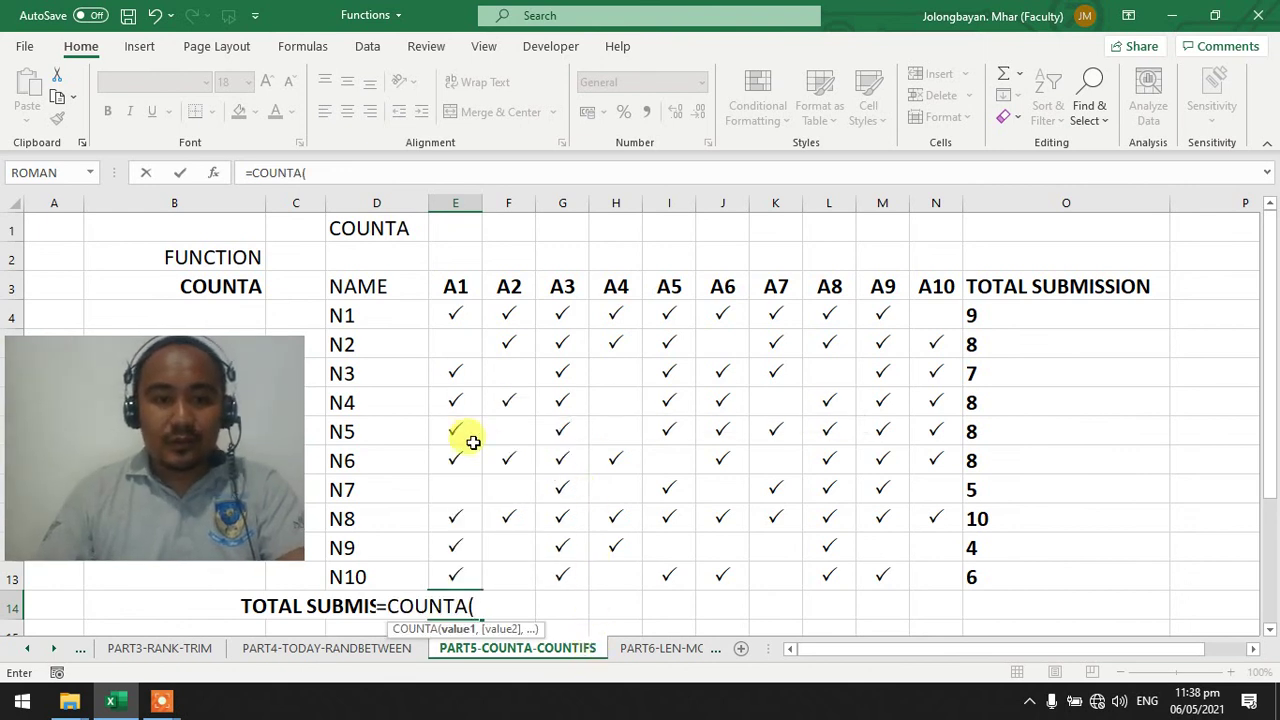
pyautogui.moveTo(455, 315); pyautogui.dragTo(449, 571)
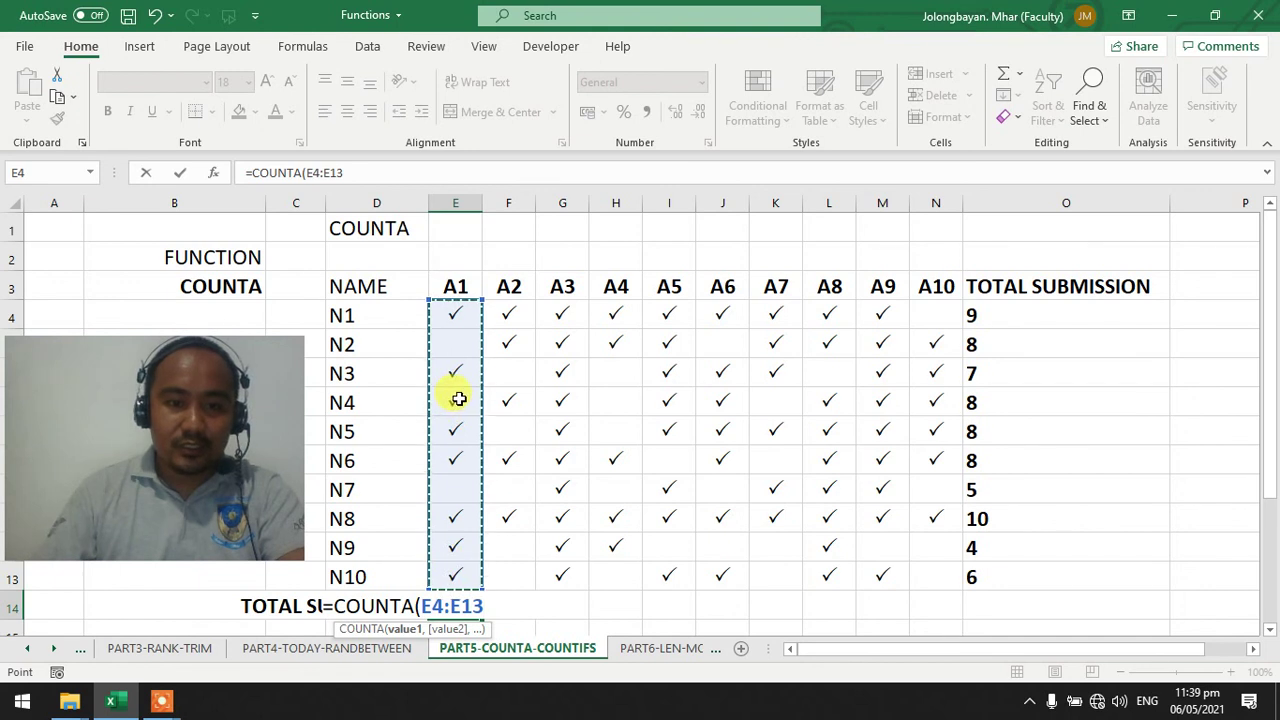
pyautogui.press('Return')
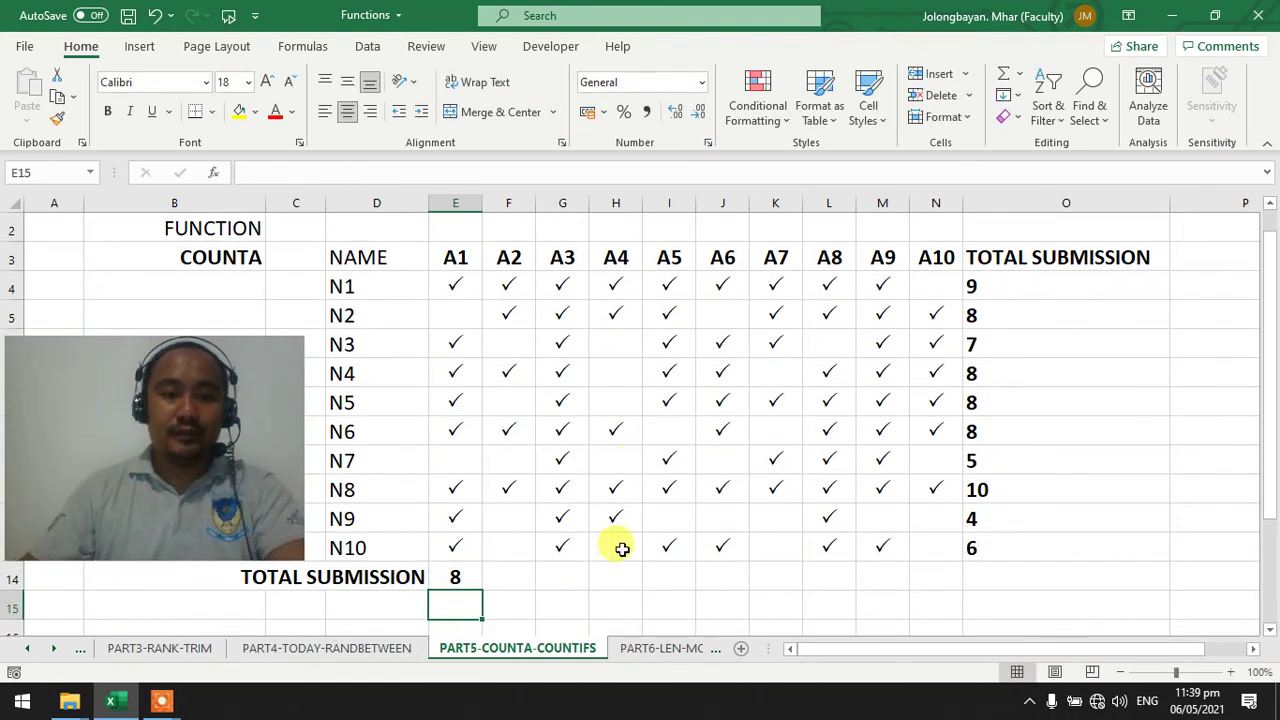
pyautogui.click(472, 580)
pyautogui.moveTo(482, 590); pyautogui.dragTo(956, 600)
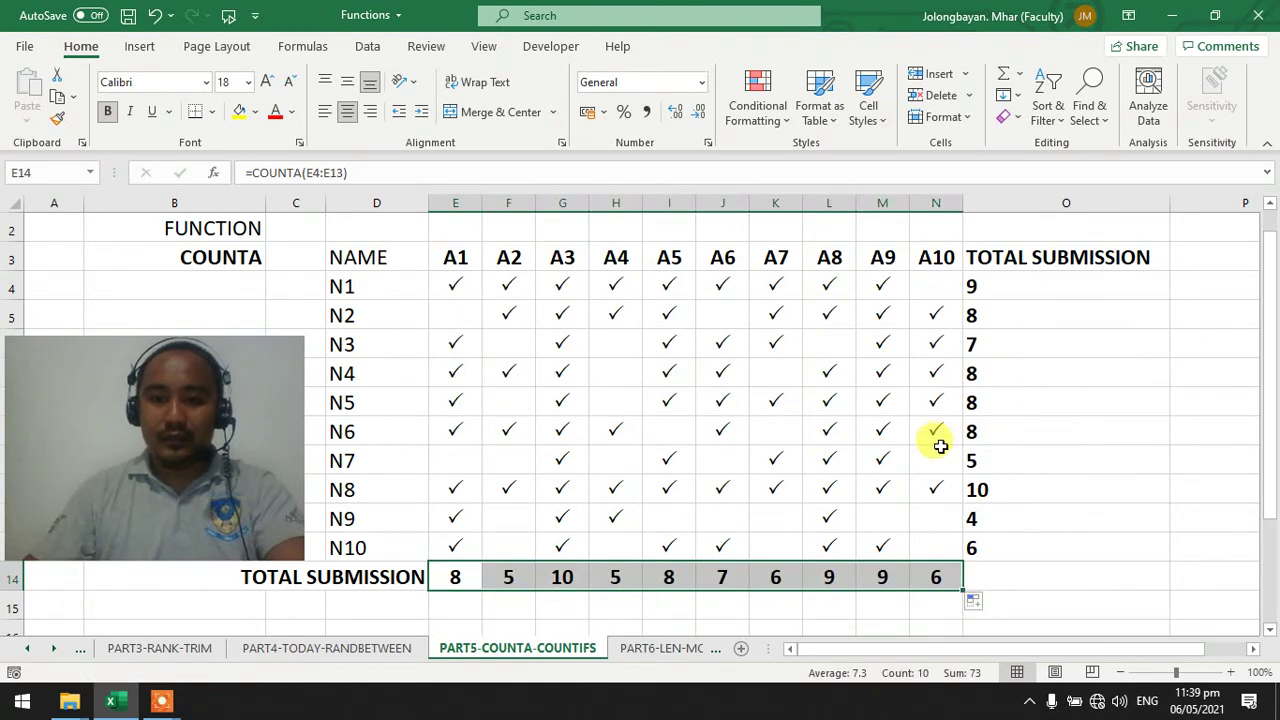
# - Check the individual marks in the A1 column against its total in row 14
pyautogui.scroll(1, 600, 495)
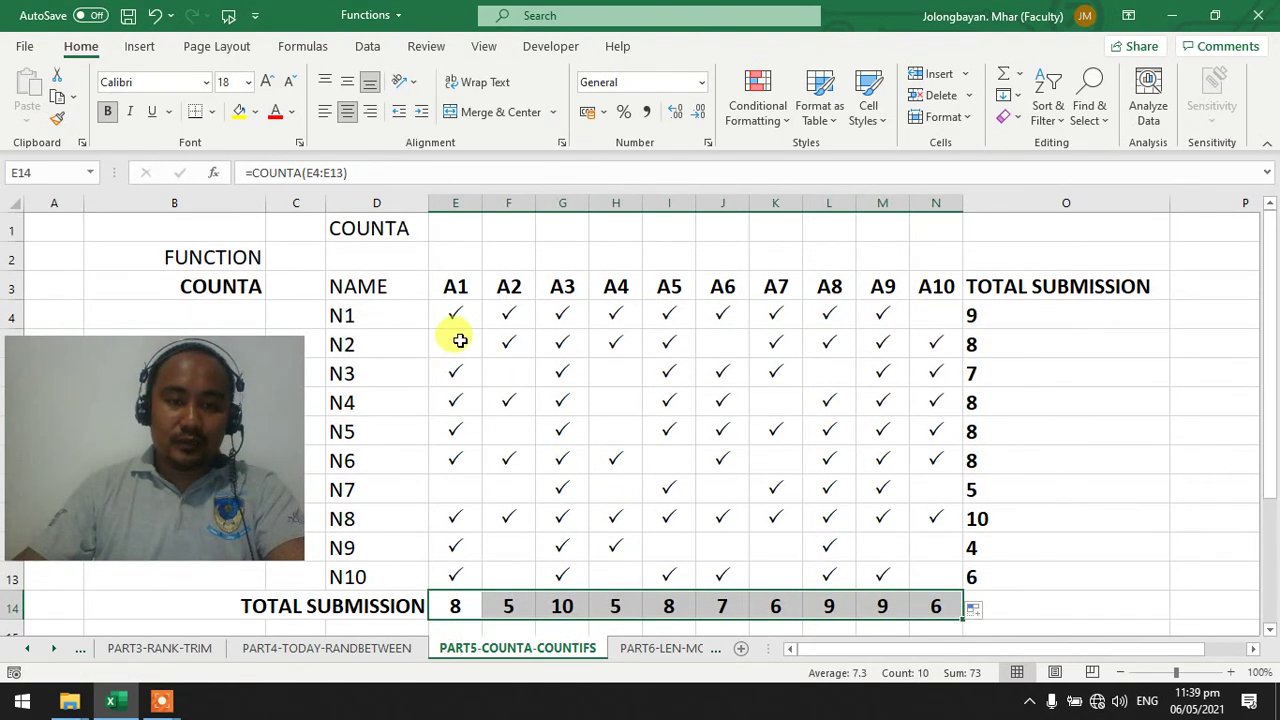
pyautogui.click(457, 314)
pyautogui.click(458, 400)
pyautogui.click(460, 430)
pyautogui.click(460, 460)
pyautogui.click(458, 518)
pyautogui.click(457, 547)
pyautogui.click(456, 576)
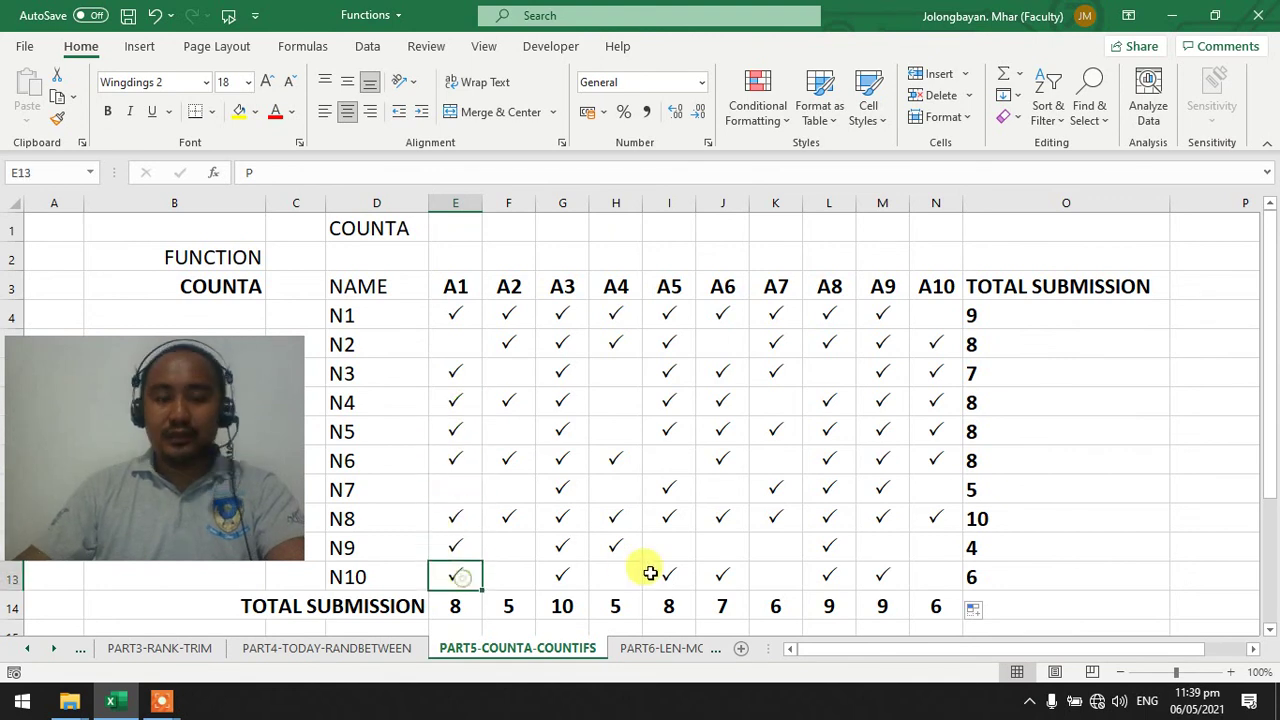
# - Compare the check marks in the A3 column and the N8 row with their submission totals
pyautogui.click(562, 203)
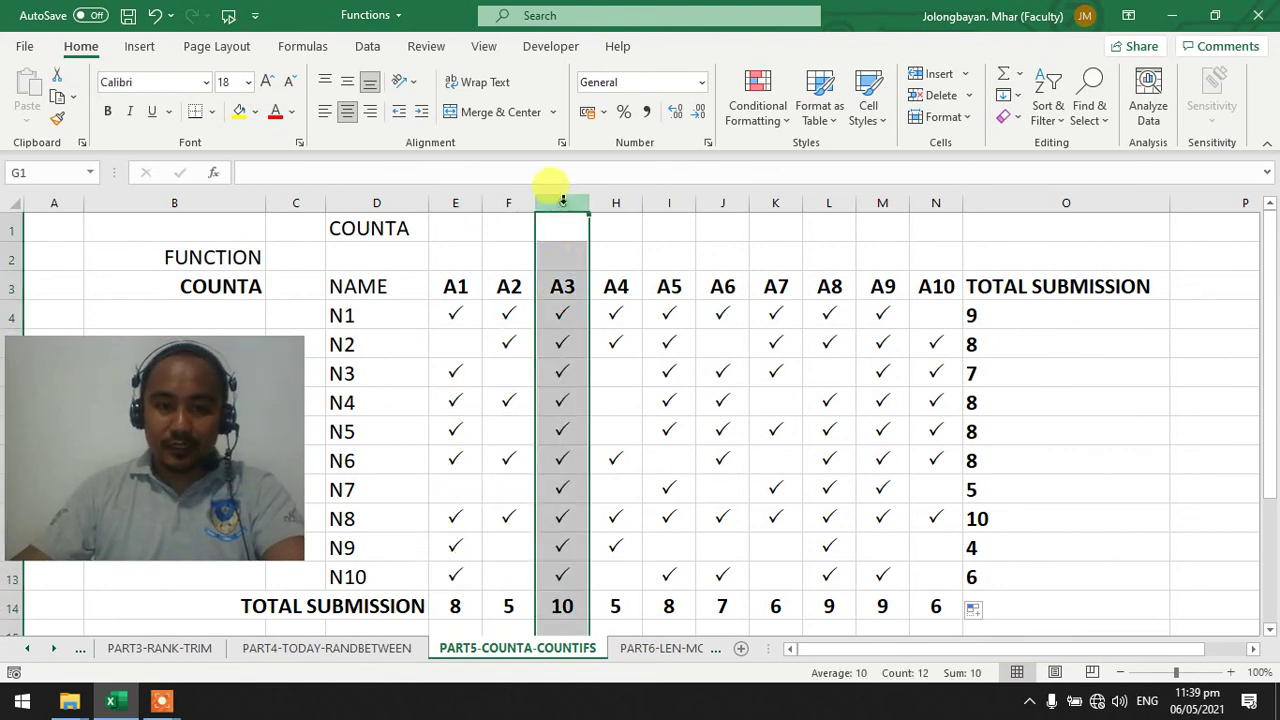
pyautogui.click(562, 604)
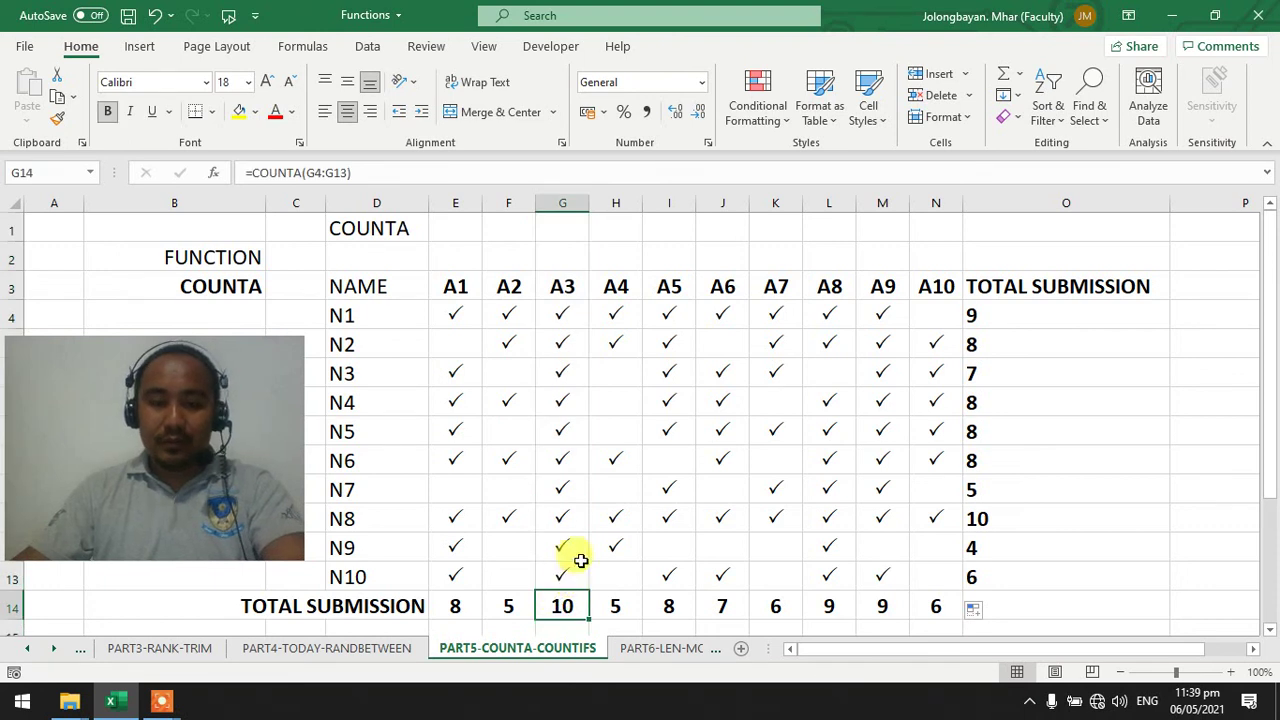
pyautogui.click(565, 202)
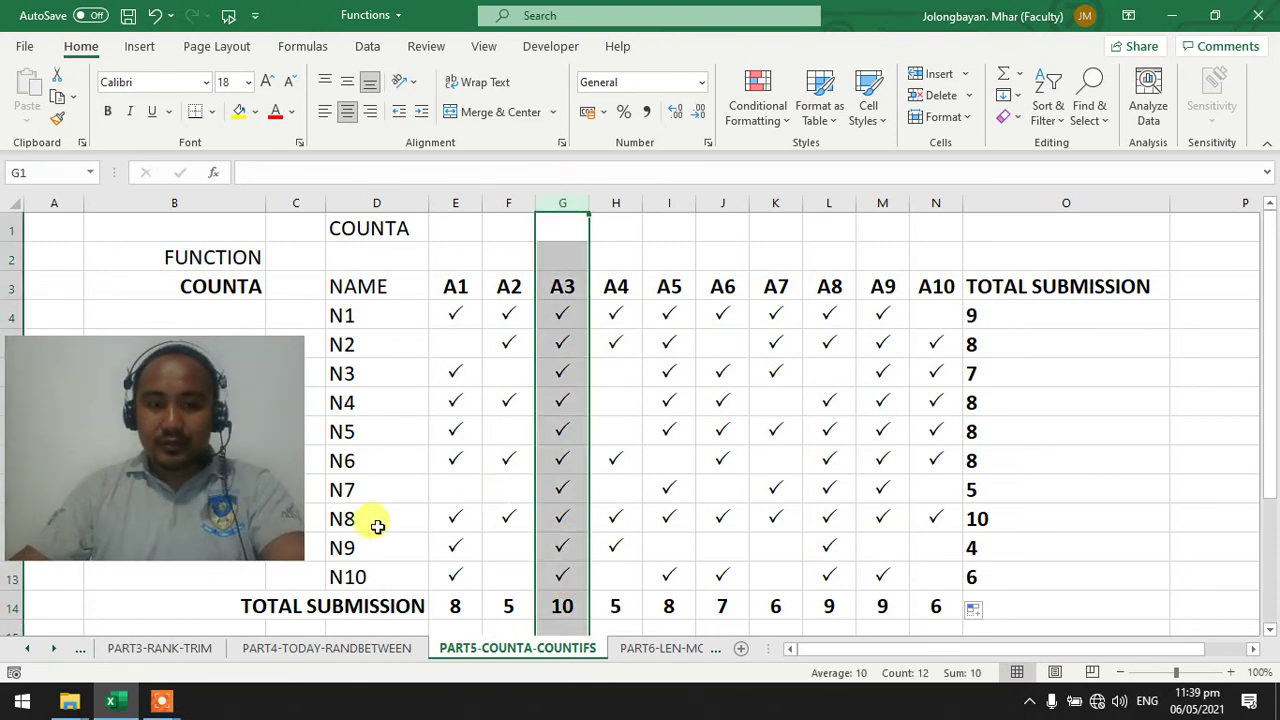
pyautogui.moveTo(347, 518); pyautogui.dragTo(1026, 503)
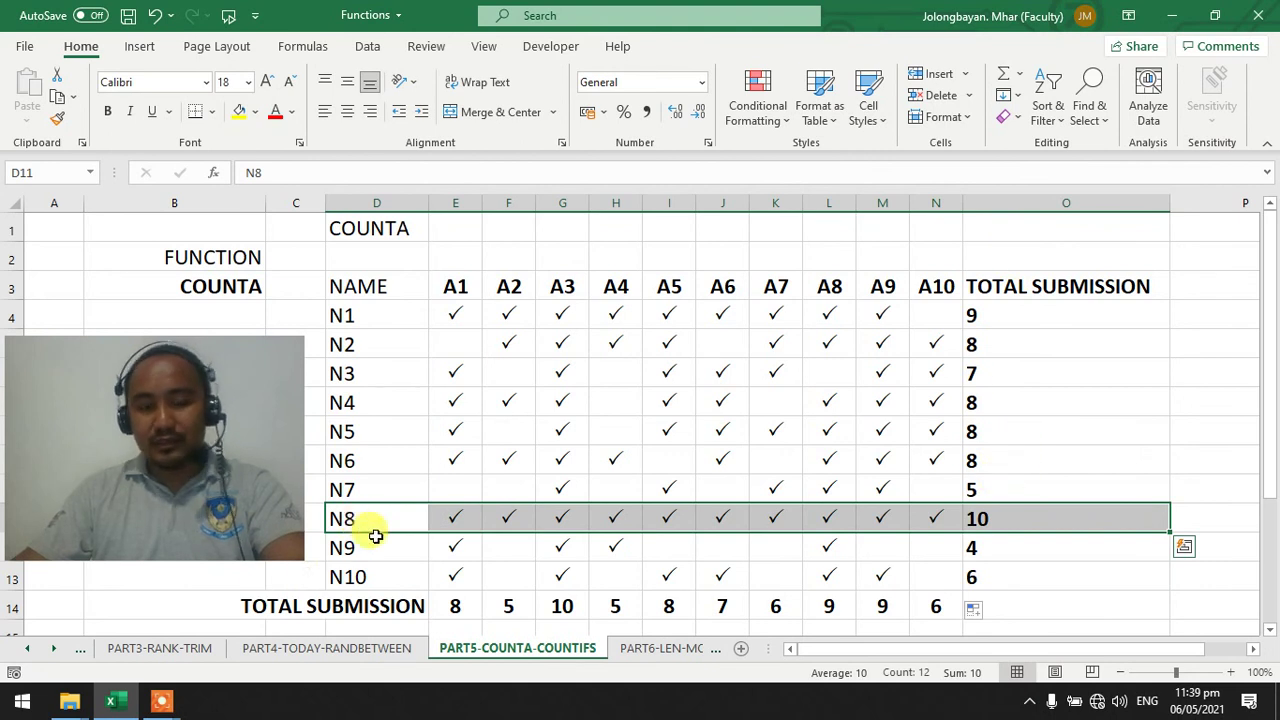
pyautogui.click(980, 518)
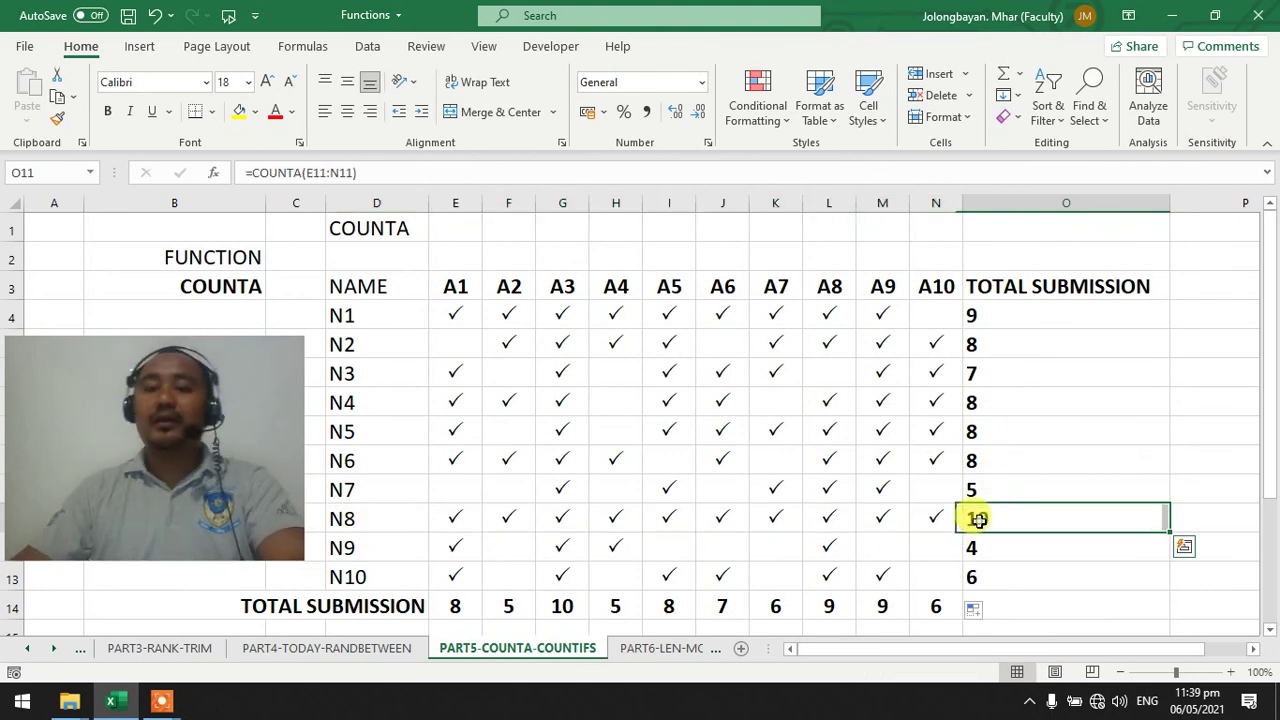
pyautogui.moveTo(343, 517); pyautogui.dragTo(982, 516)
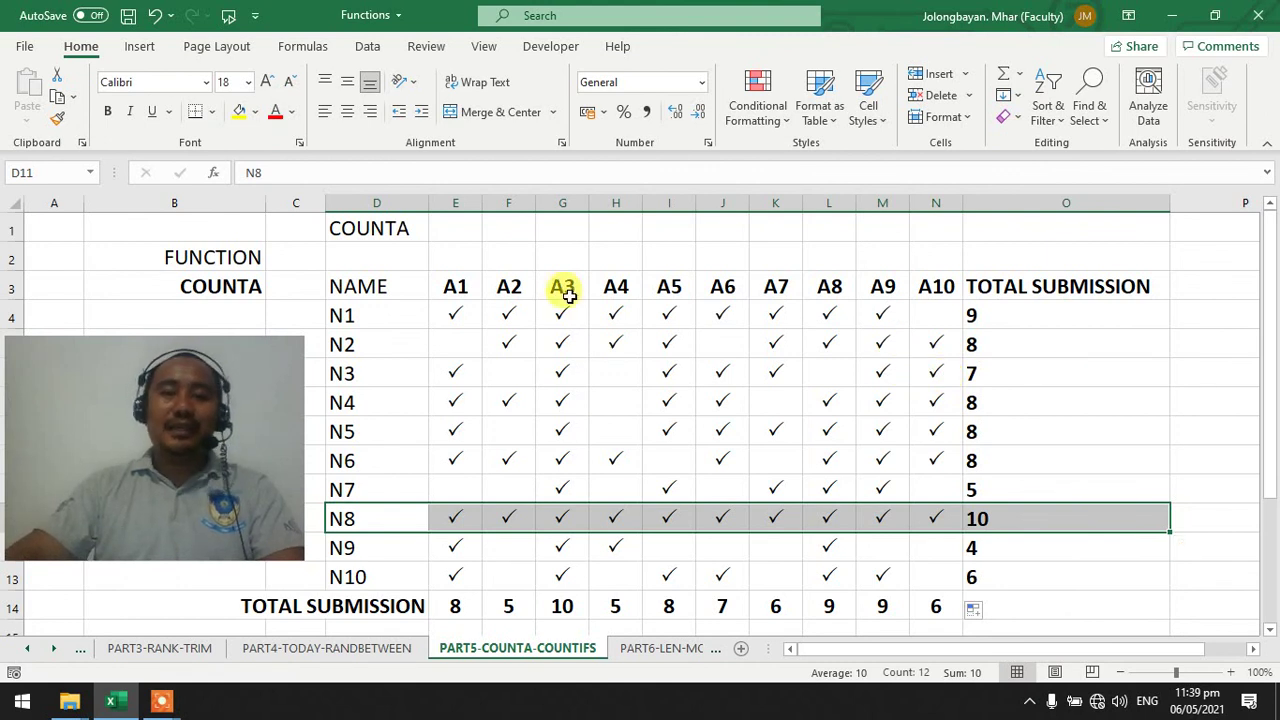
# - Change the function selected in B3 to COUNTBLANK
pyautogui.click(277, 286)
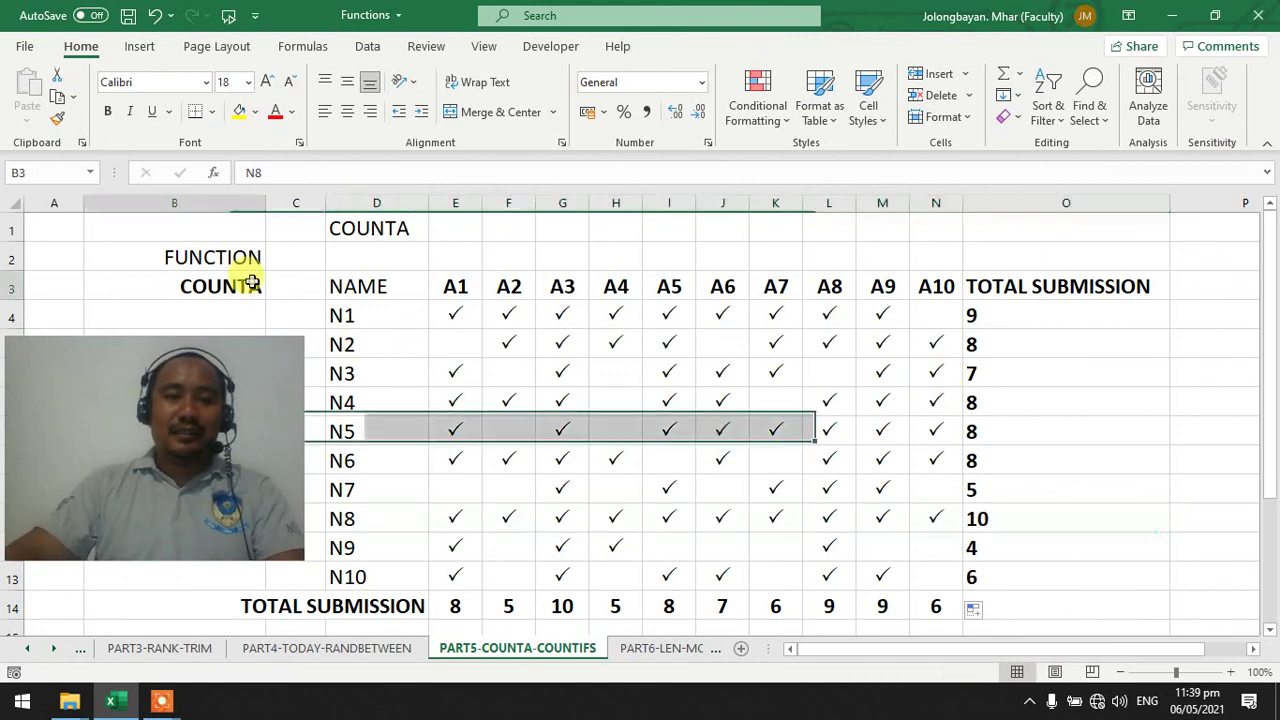
pyautogui.click(273, 289)
pyautogui.click(250, 302)
# - Hide columns D through O holding the COUNTA table and unhide the columns between P and AC
pyautogui.moveTo(376, 203); pyautogui.dragTo(1046, 254)
pyautogui.rightClick(1047, 255)
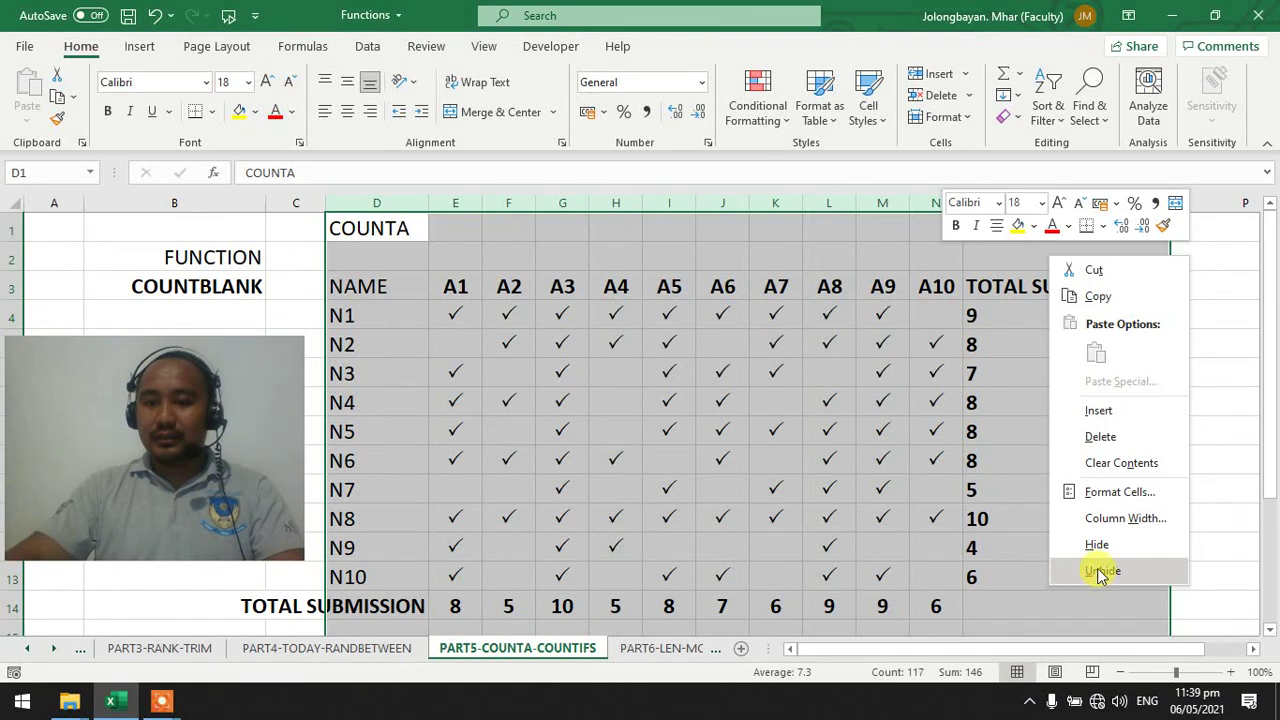
pyautogui.click(1097, 544)
pyautogui.moveTo(440, 203); pyautogui.dragTo(511, 204)
pyautogui.rightClick(513, 208)
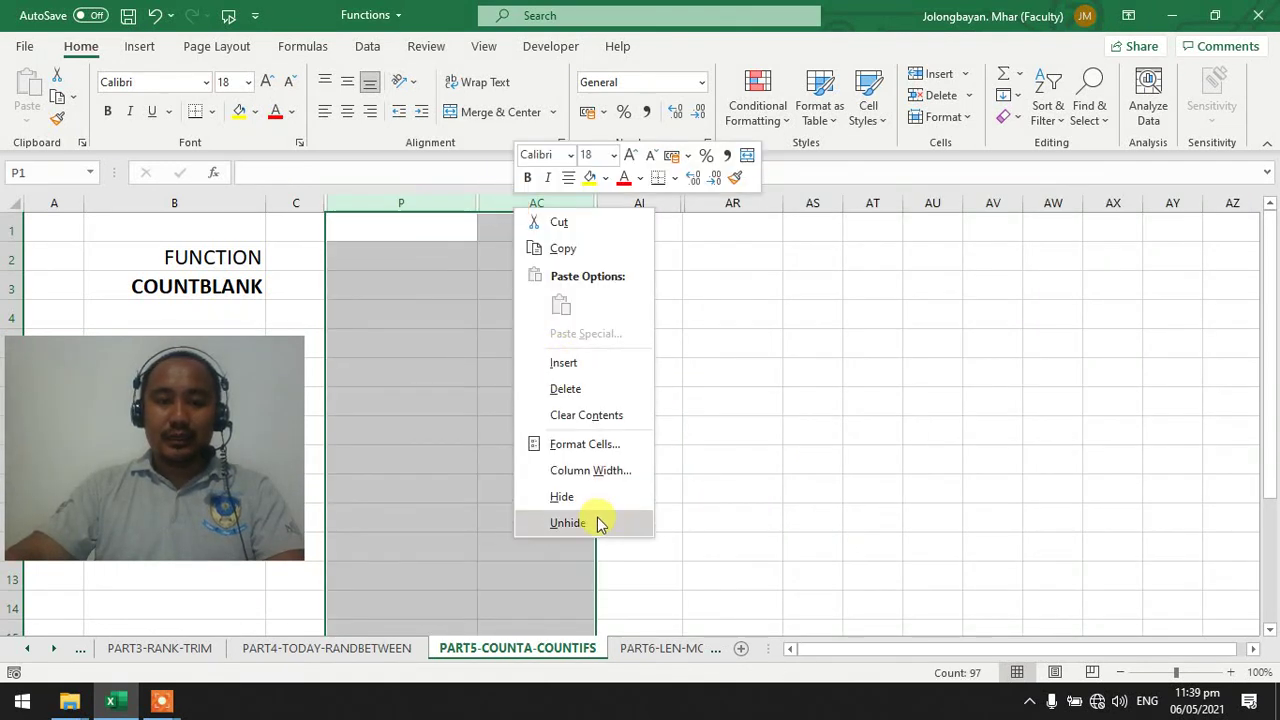
pyautogui.click(598, 523)
# - Narrow columns P through AC, keeping Q and AB wide enough for their labels
pyautogui.moveTo(477, 203); pyautogui.dragTo(366, 206)
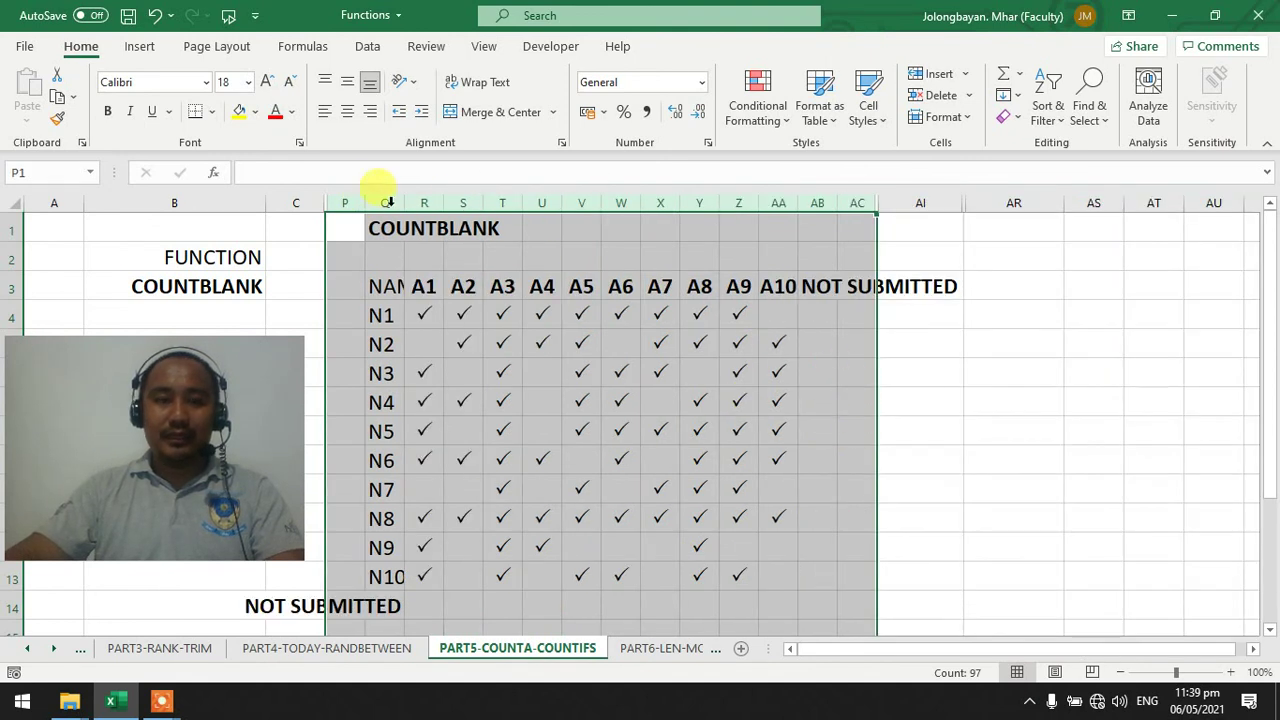
pyautogui.click(388, 203)
pyautogui.moveTo(399, 195); pyautogui.dragTo(507, 195)
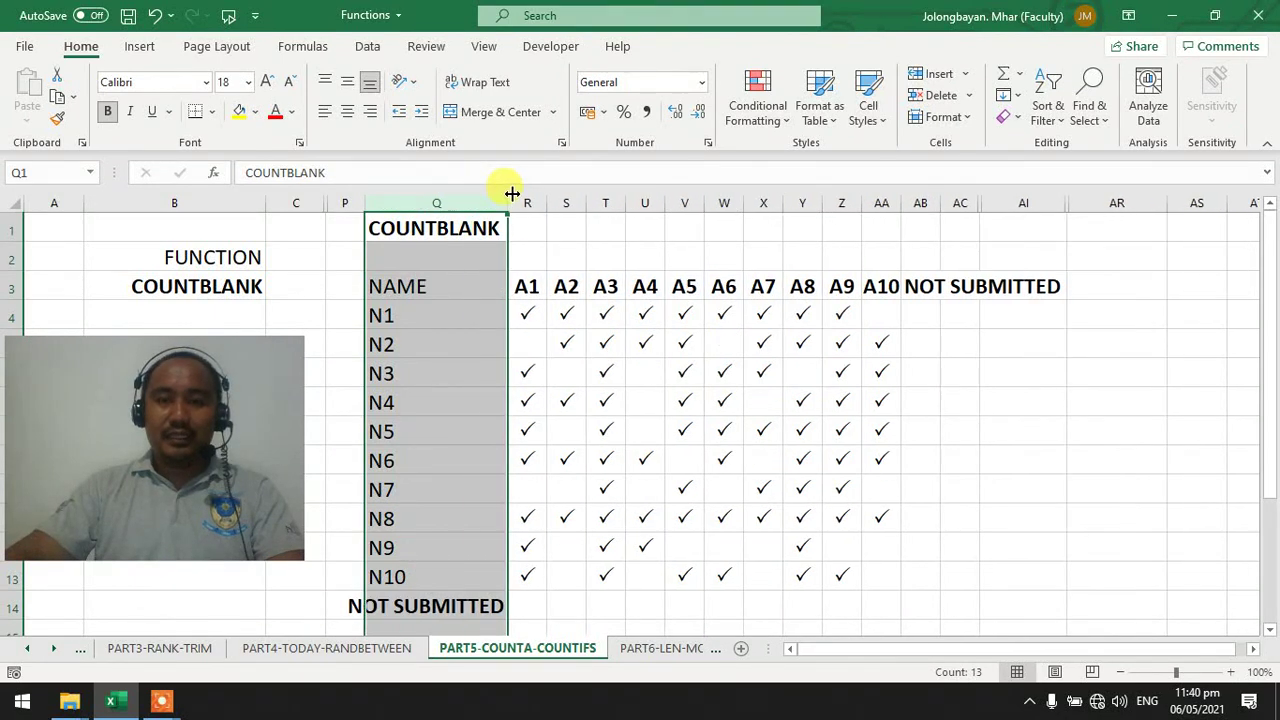
pyautogui.doubleClick(940, 204)
pyautogui.click(972, 310)
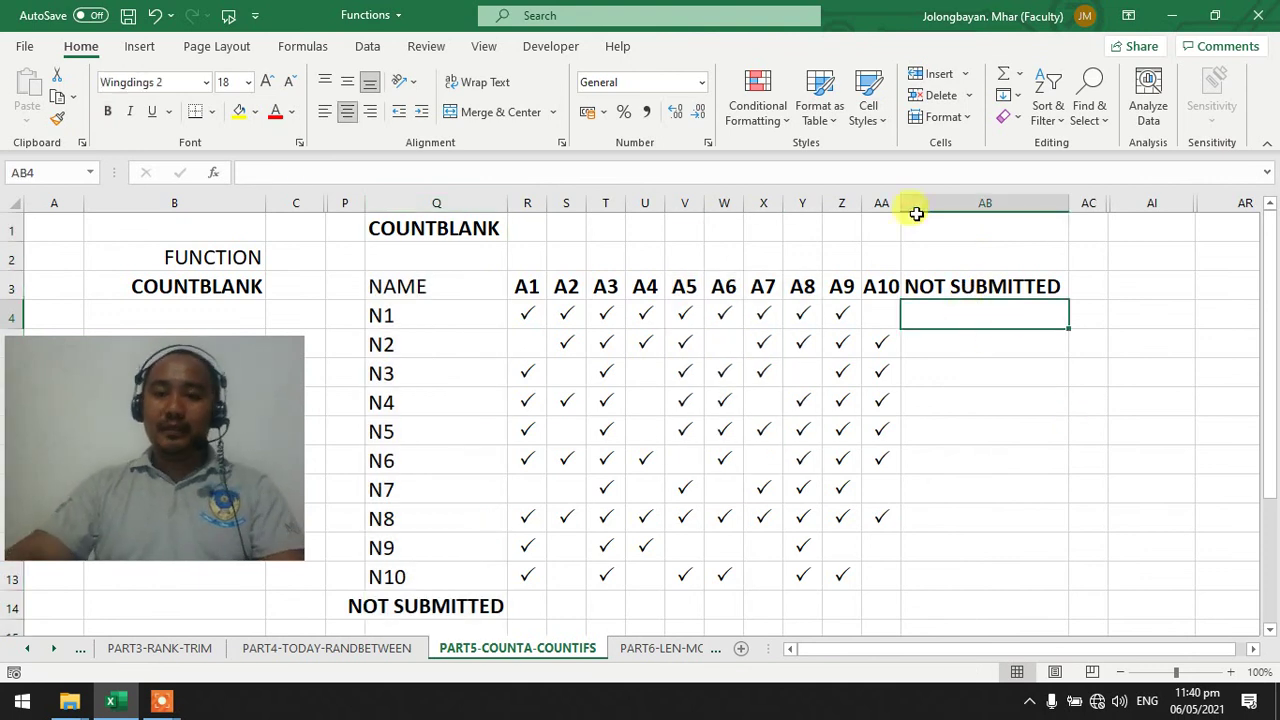
# - Widen column AA slightly to fit the A10 heading and check N1's row for the missing check mark
pyautogui.moveTo(901, 203); pyautogui.dragTo(917, 205)
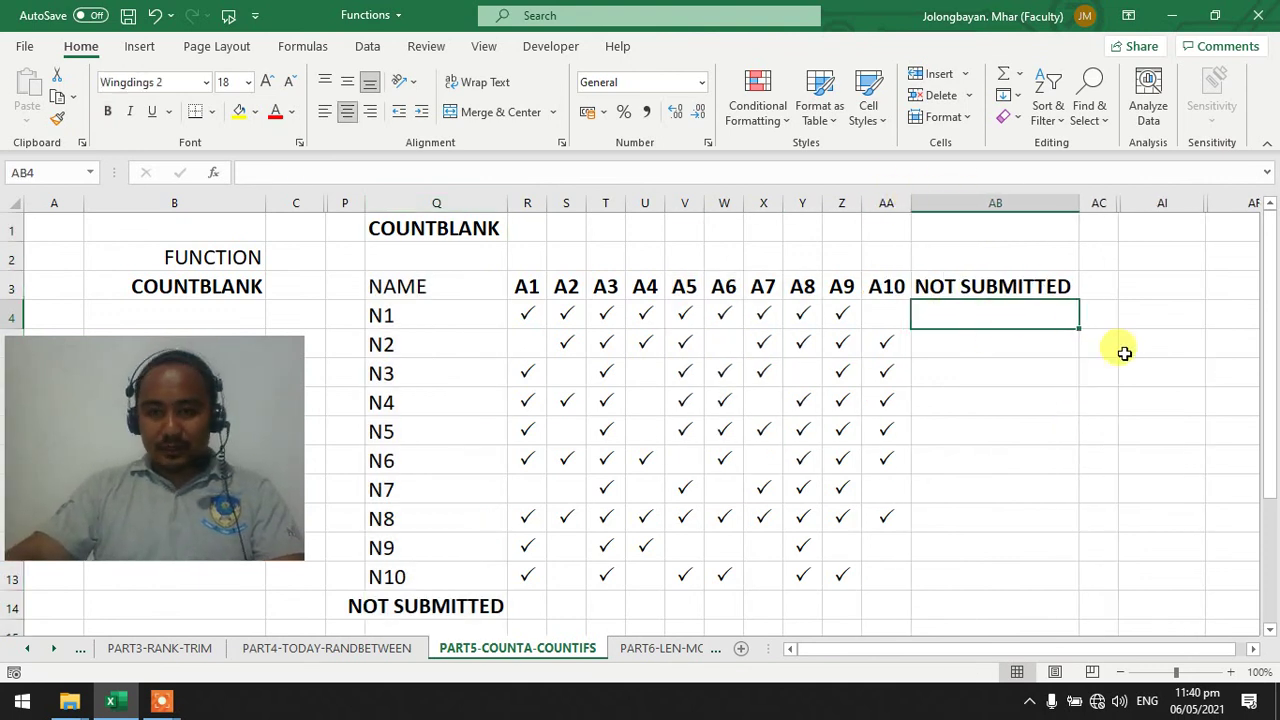
pyautogui.moveTo(843, 315); pyautogui.dragTo(550, 310)
pyautogui.click(897, 313)
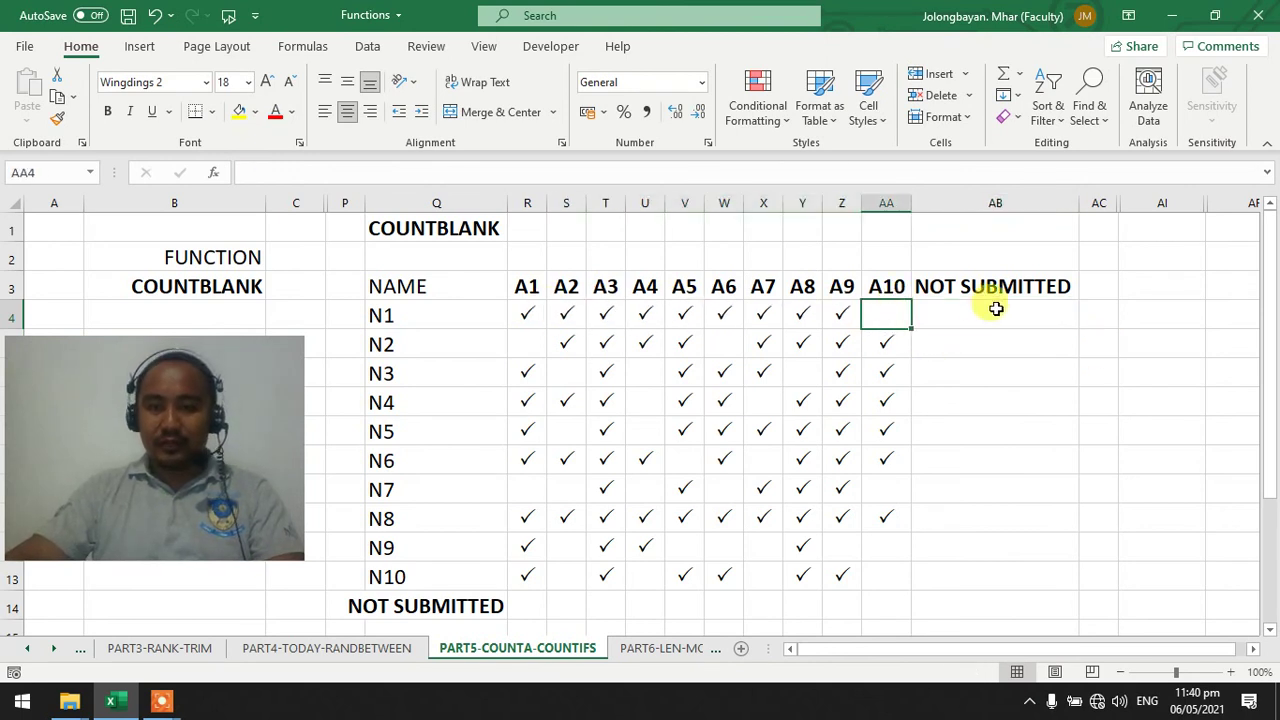
pyautogui.click(1010, 313)
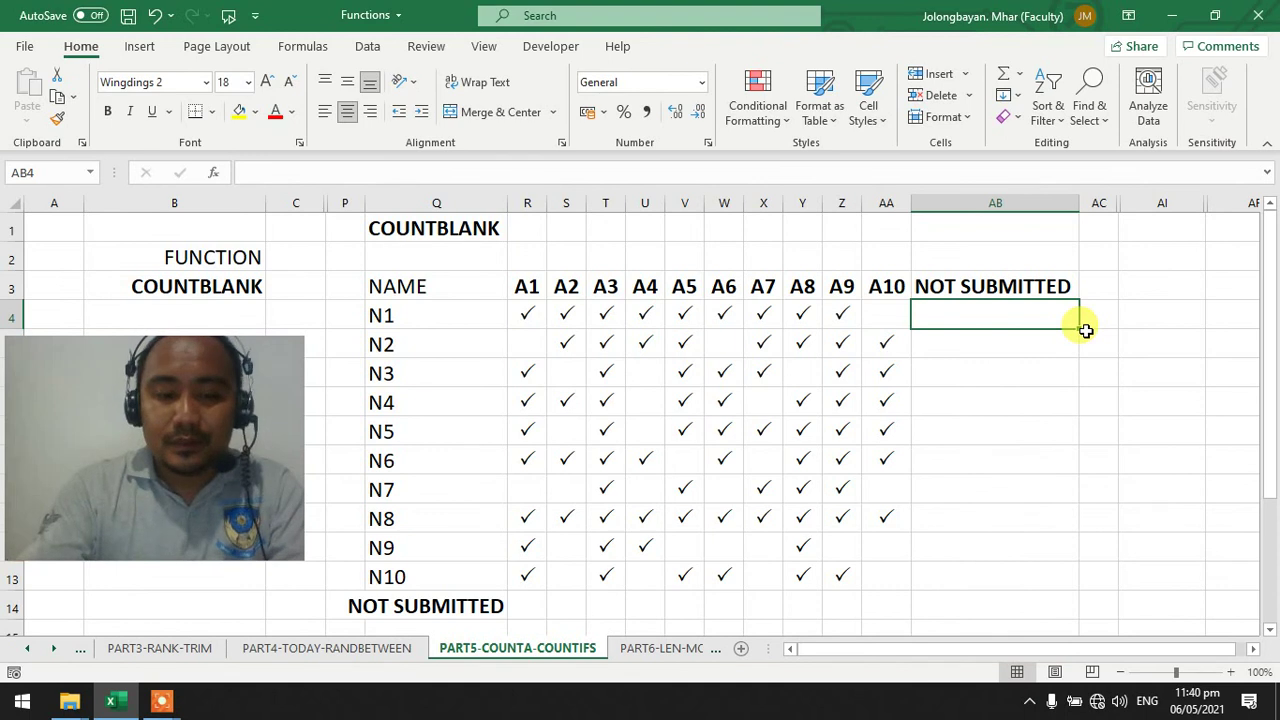
# - Copy the plain text formatting of Q4 to AB4 under NOT SUBMITTED in place of the symbol font
pyautogui.write('=')
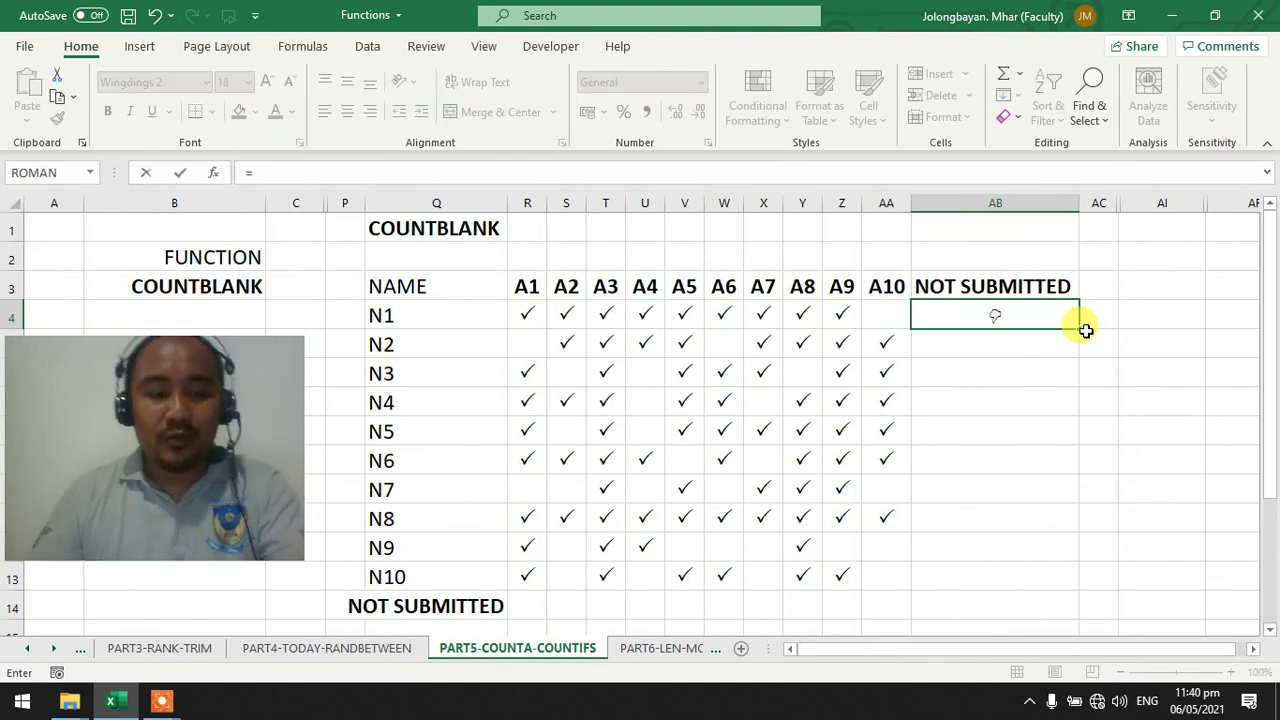
pyautogui.press('Escape')
pyautogui.click(406, 314)
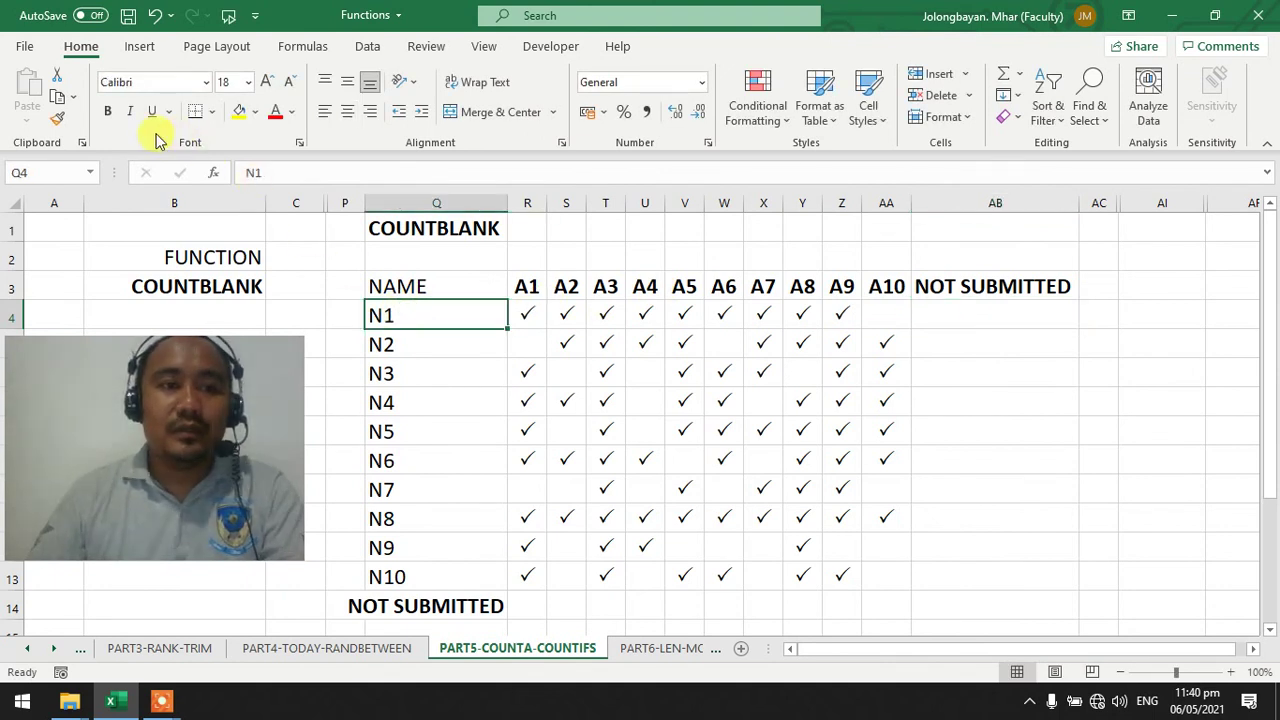
pyautogui.click(58, 122)
pyautogui.click(1020, 318)
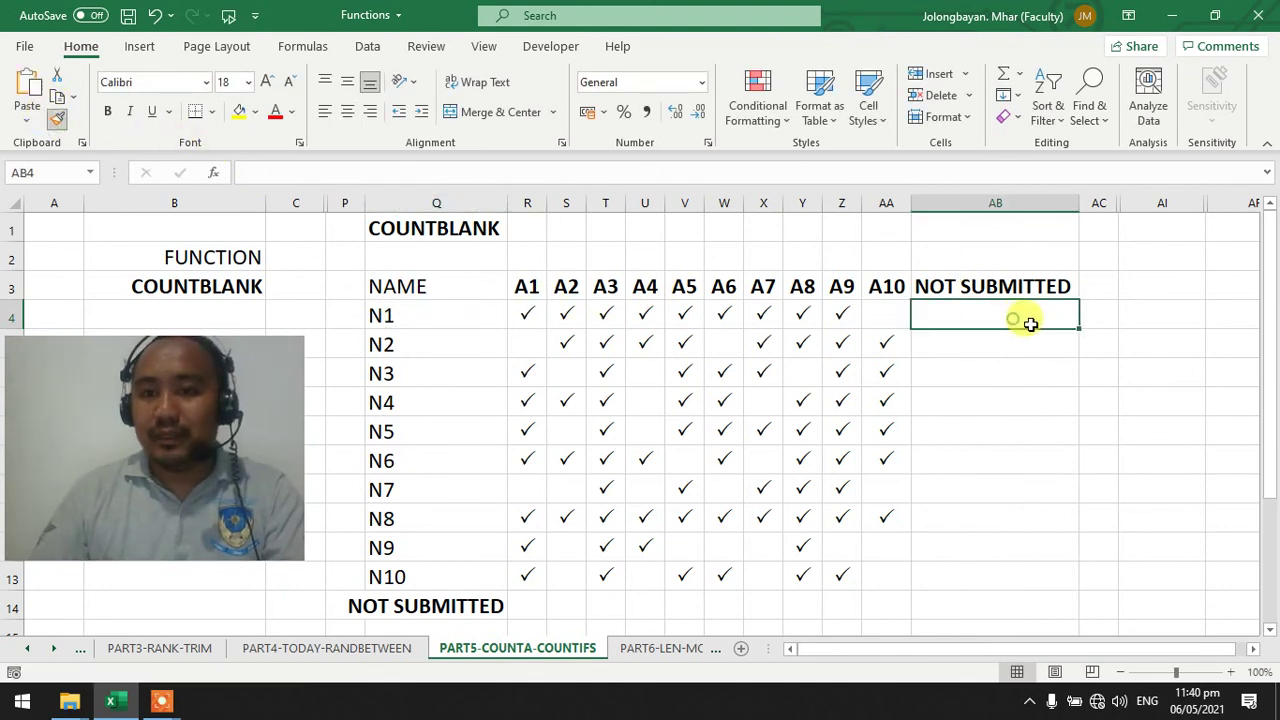
# - Enter =COUNTBLANK(R4:AA4) in AB4 to count N1's missing submissions
pyautogui.write('=')
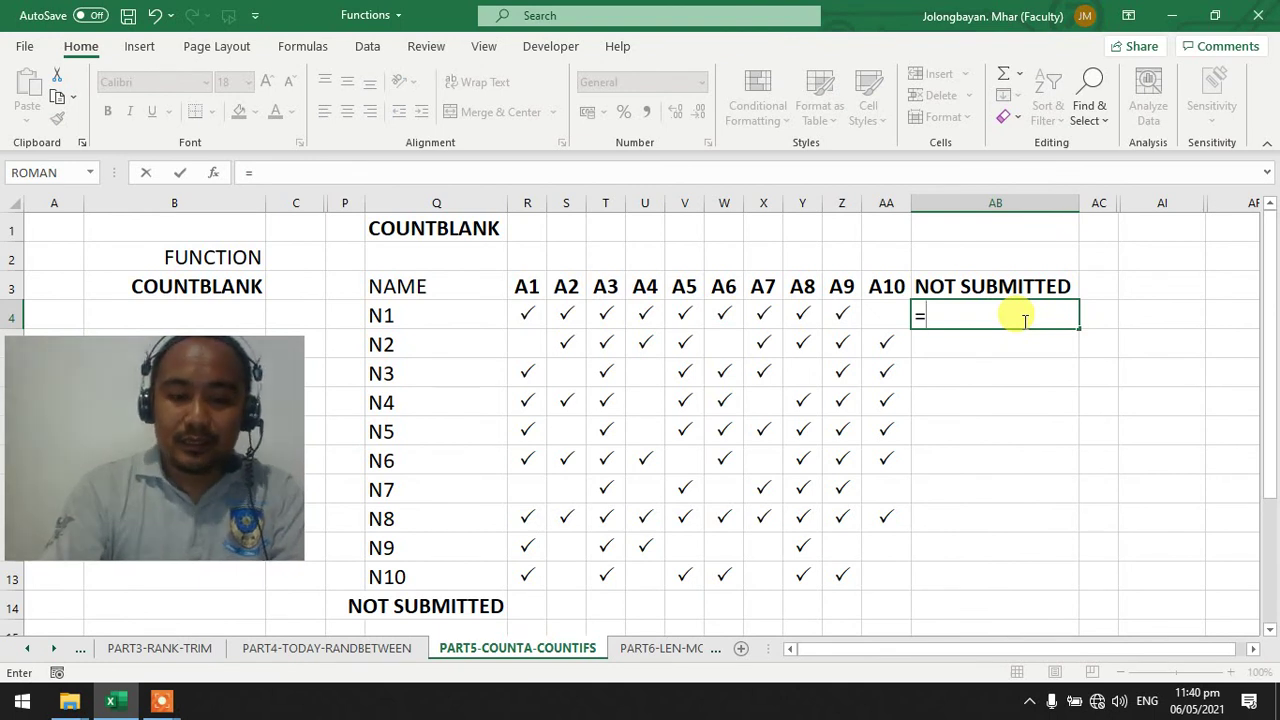
pyautogui.write('COUN')
pyautogui.press('Down')
pyautogui.press('Down')
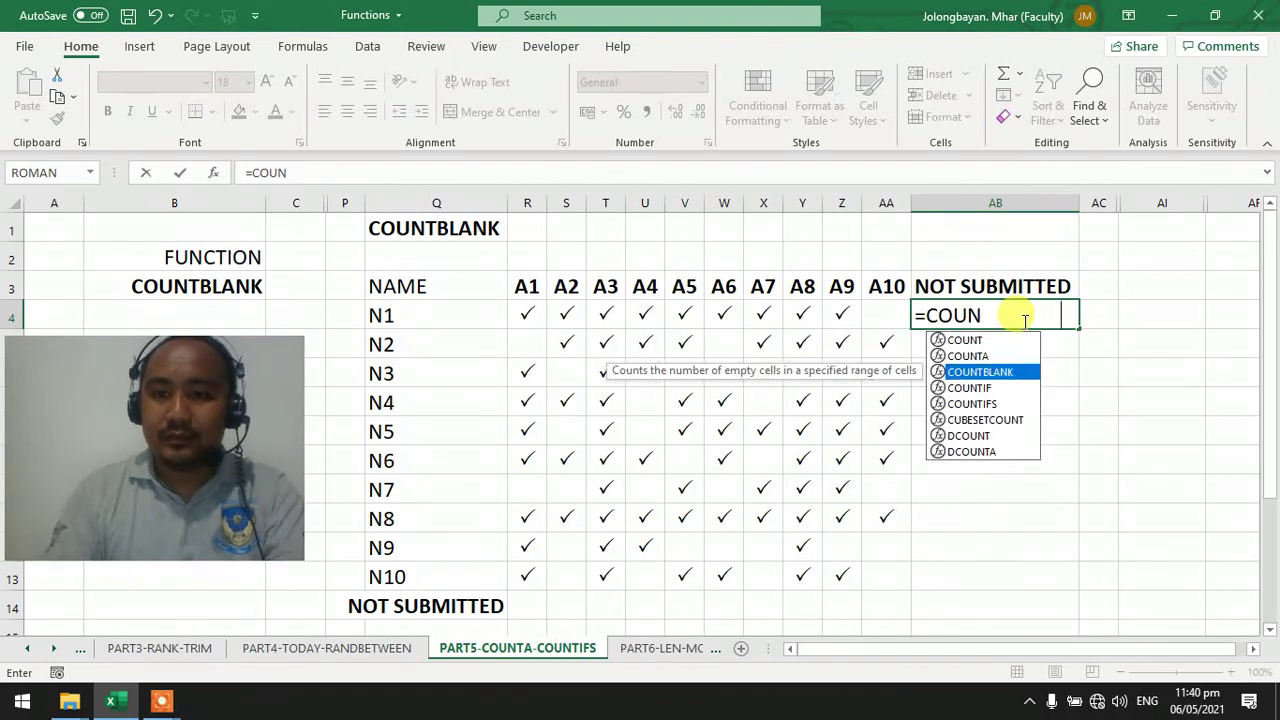
pyautogui.press('Tab')
pyautogui.moveTo(523, 313); pyautogui.dragTo(903, 313)
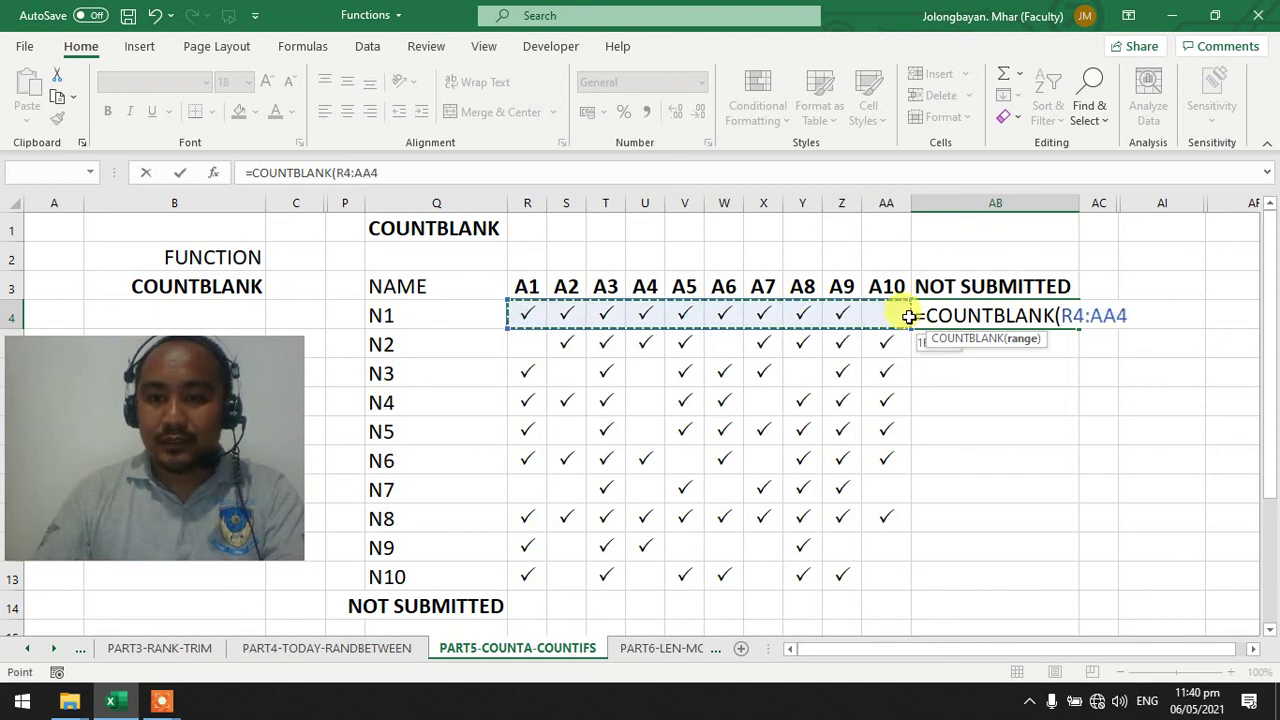
pyautogui.press('Return')
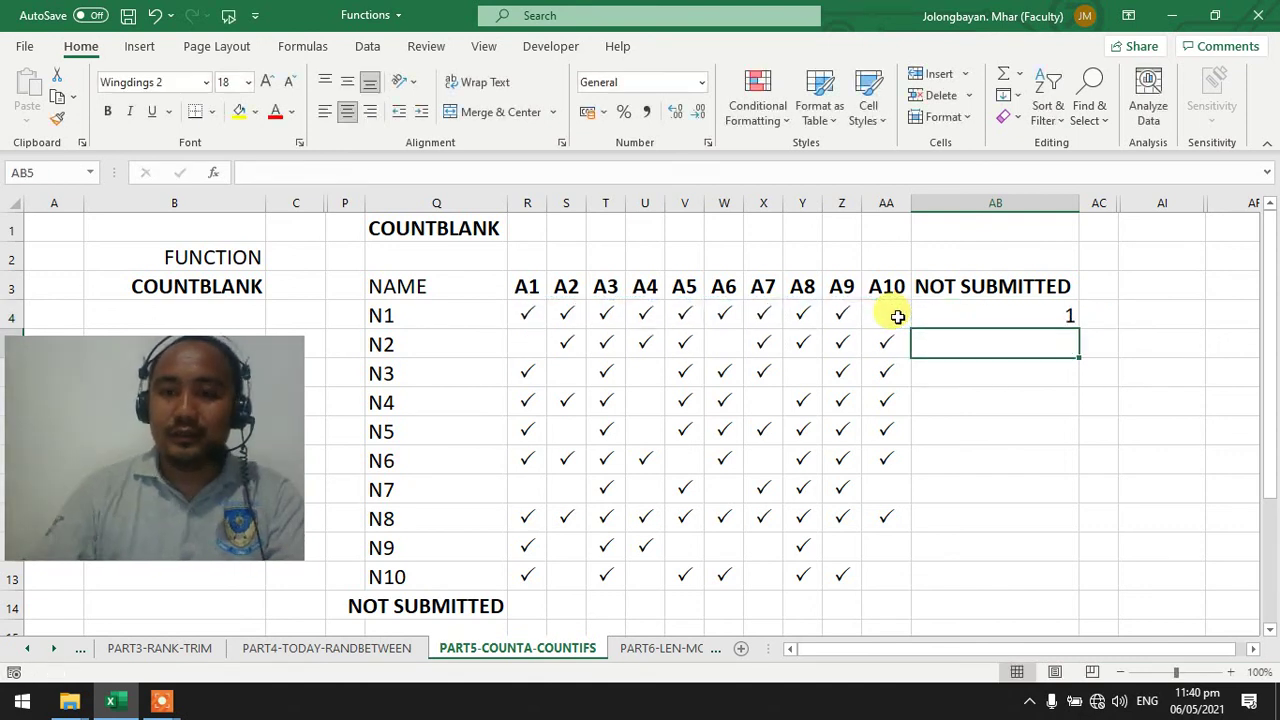
# - Left-align the count in AB4 and fill its formula down to N10's row in AB13
pyautogui.click(943, 310)
pyautogui.click(326, 112)
pyautogui.click(886, 315)
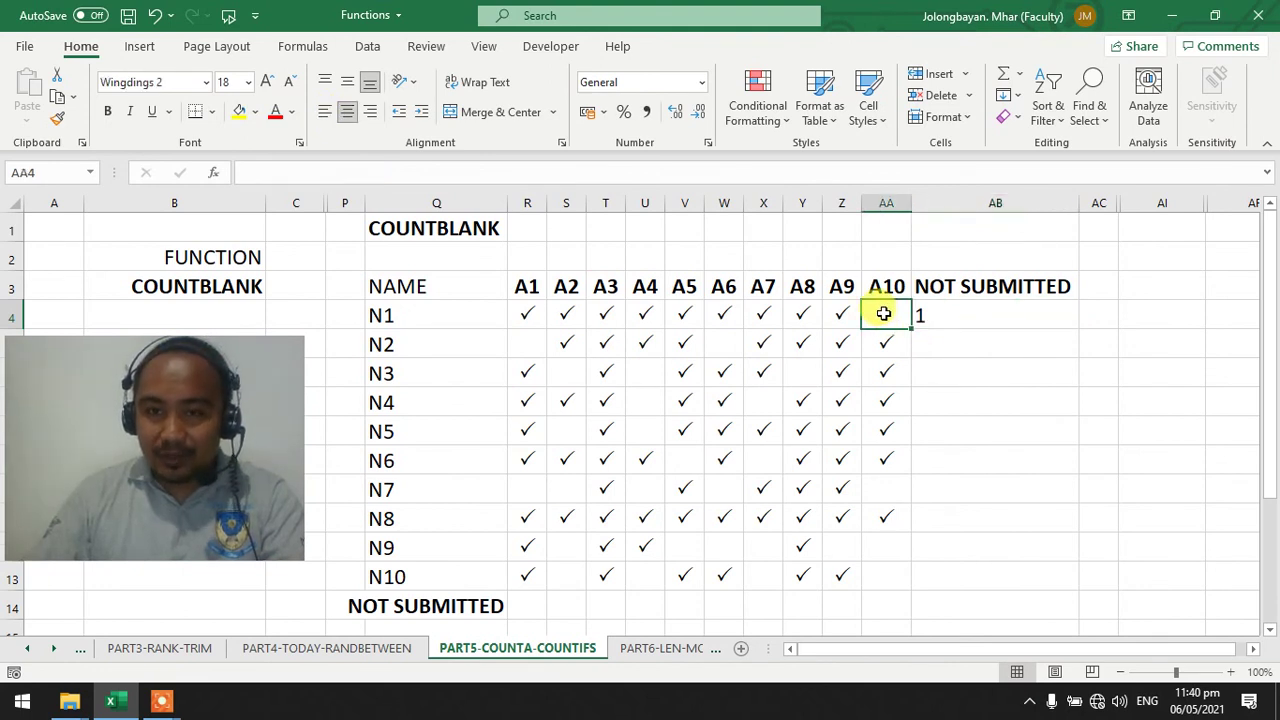
pyautogui.click(955, 316)
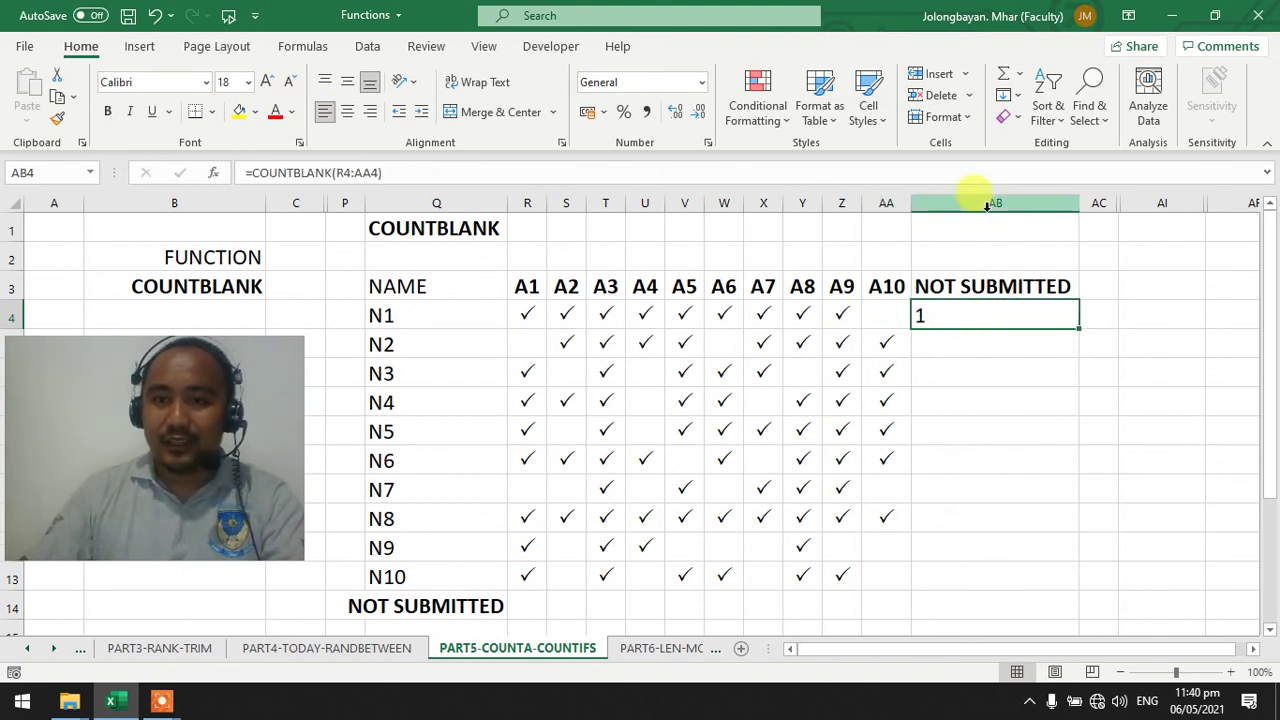
pyautogui.moveTo(1078, 328); pyautogui.dragTo(1116, 592)
pyautogui.moveTo(946, 520); pyautogui.dragTo(406, 517)
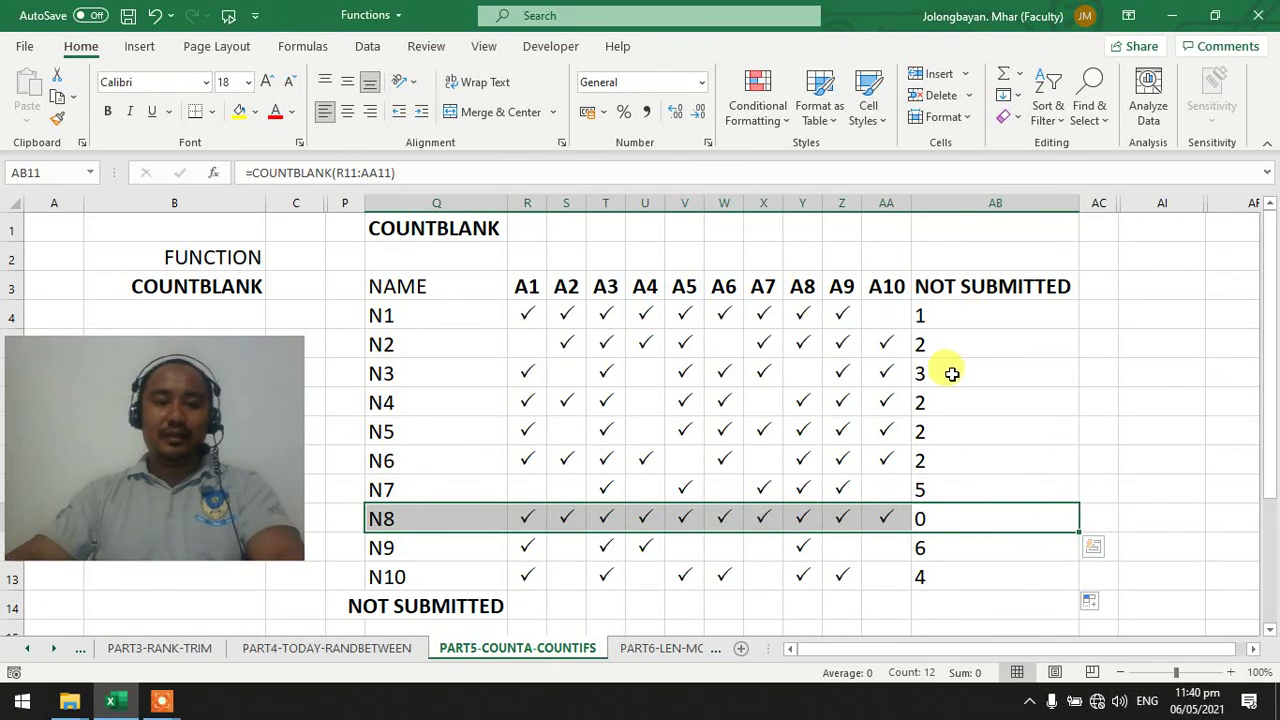
# - Enter =COUNTBLANK(R4:R13) in R14 for activity A1 and fill the formula across to AA14 for the other activities
pyautogui.click(526, 605)
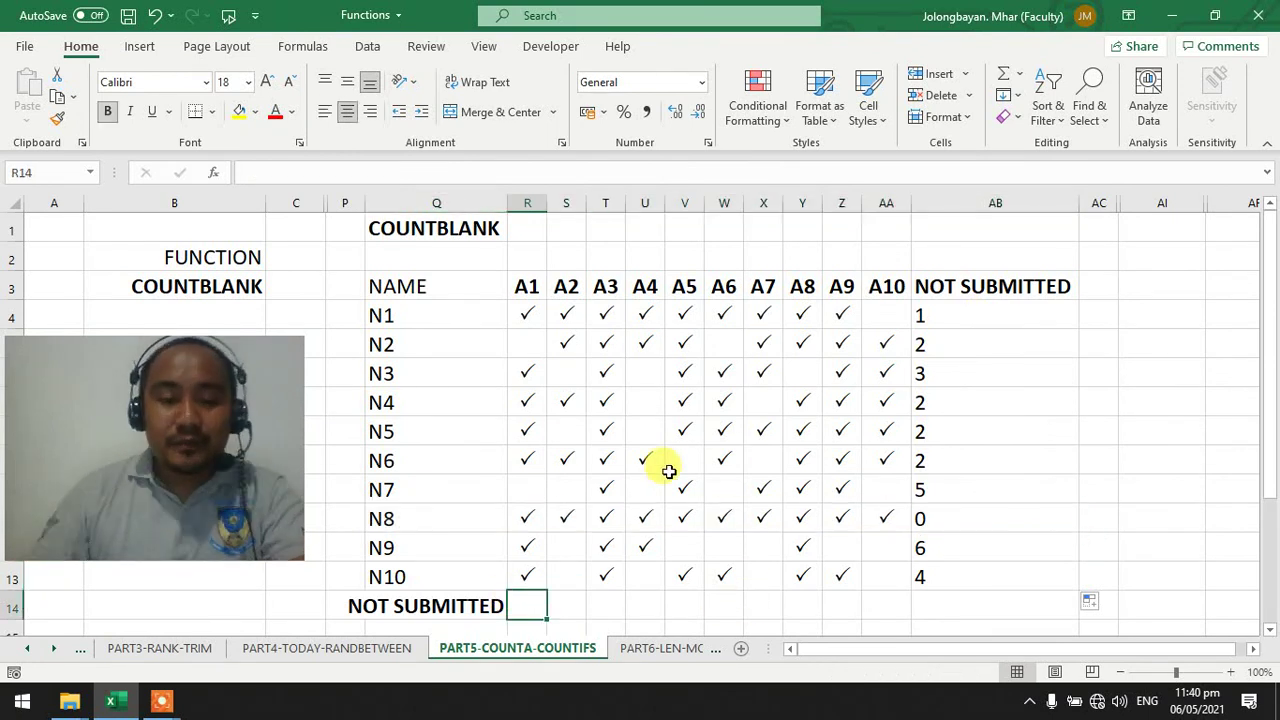
pyautogui.write('=COUNT')
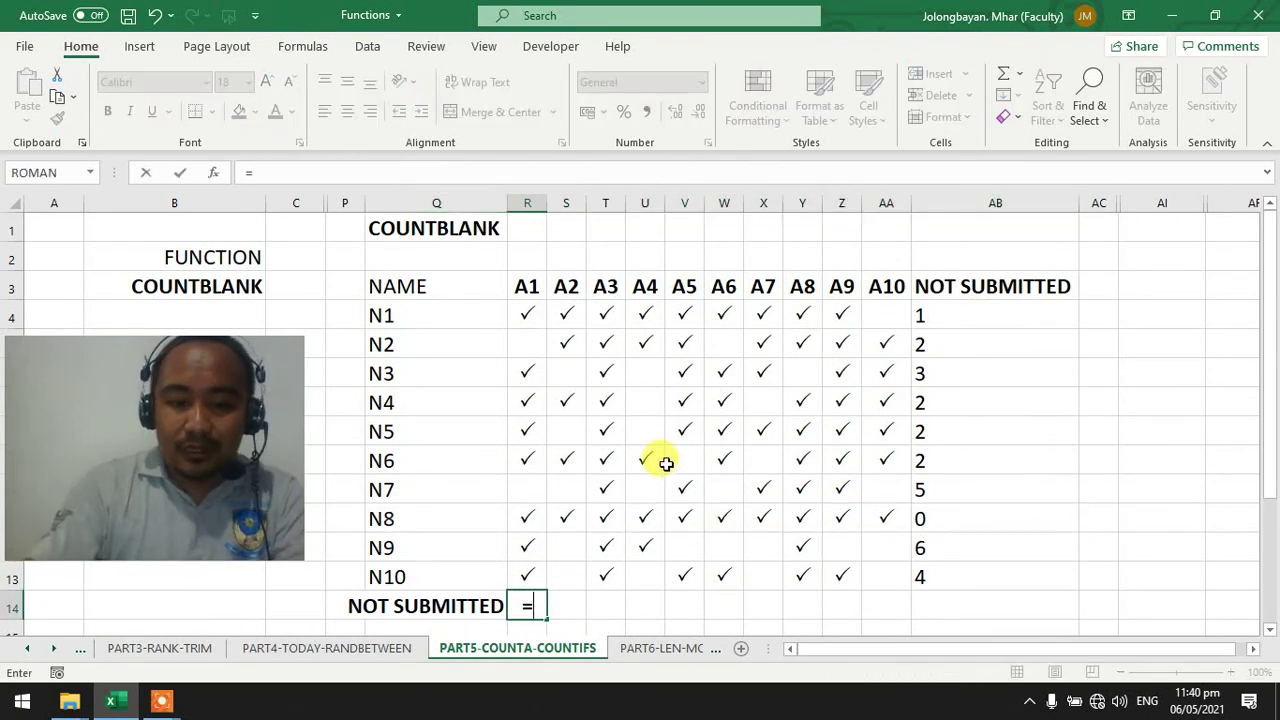
pyautogui.press('Down')
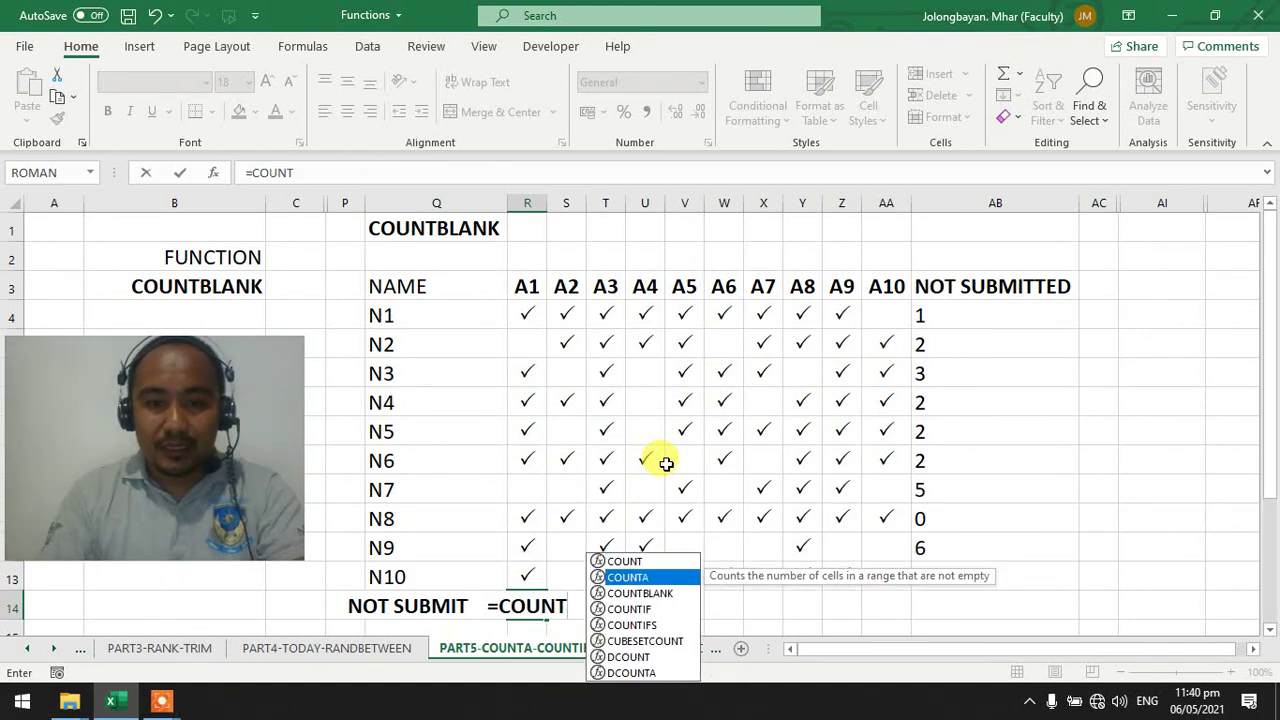
pyautogui.press('Down')
pyautogui.press('Tab')
pyautogui.moveTo(528, 312); pyautogui.dragTo(534, 573)
pyautogui.press('Return')
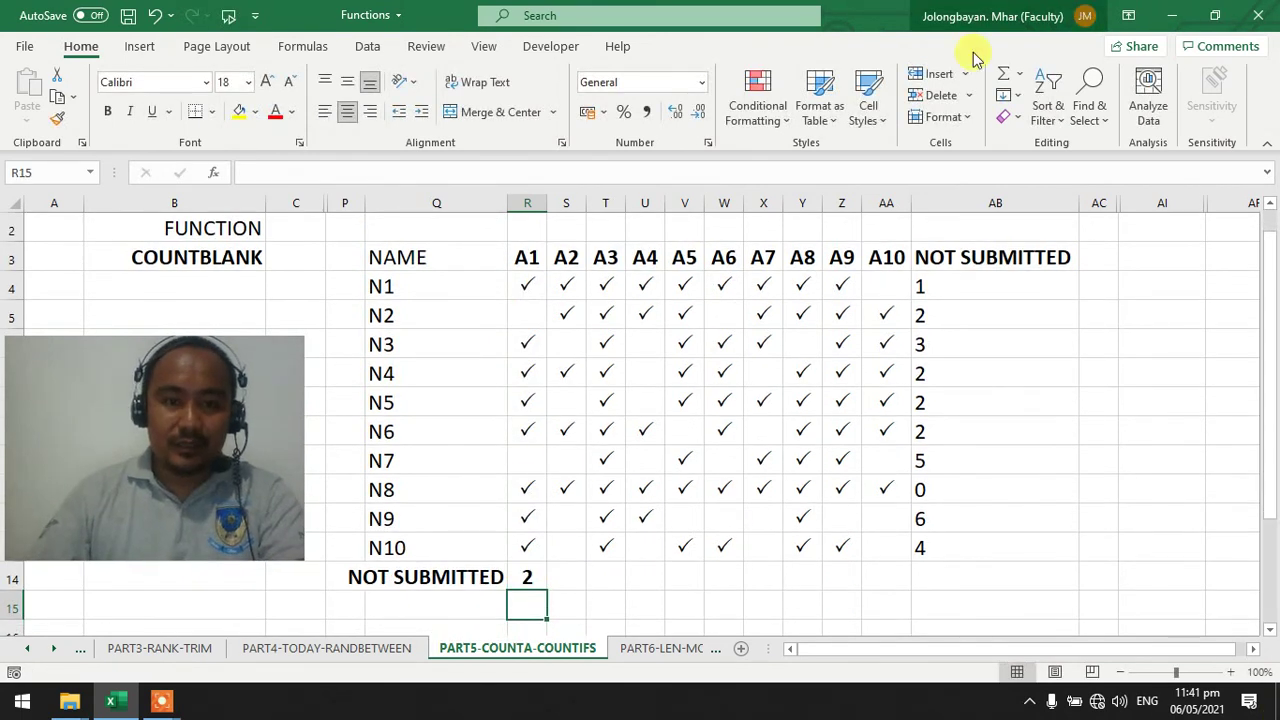
pyautogui.click(528, 577)
pyautogui.moveTo(546, 590); pyautogui.dragTo(912, 590)
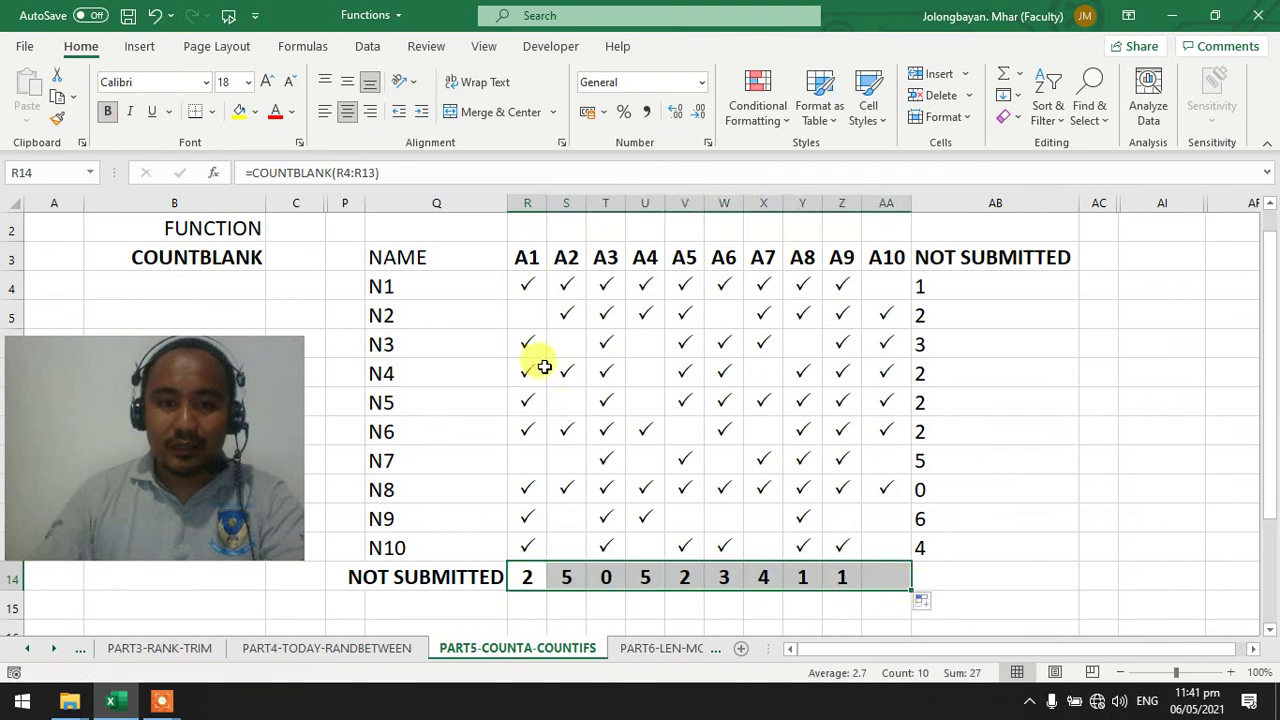
# - Compare the blank cells in the A2, A3 and A4 columns and the N9 row with their NOT SUBMITTED counts
pyautogui.click(566, 580)
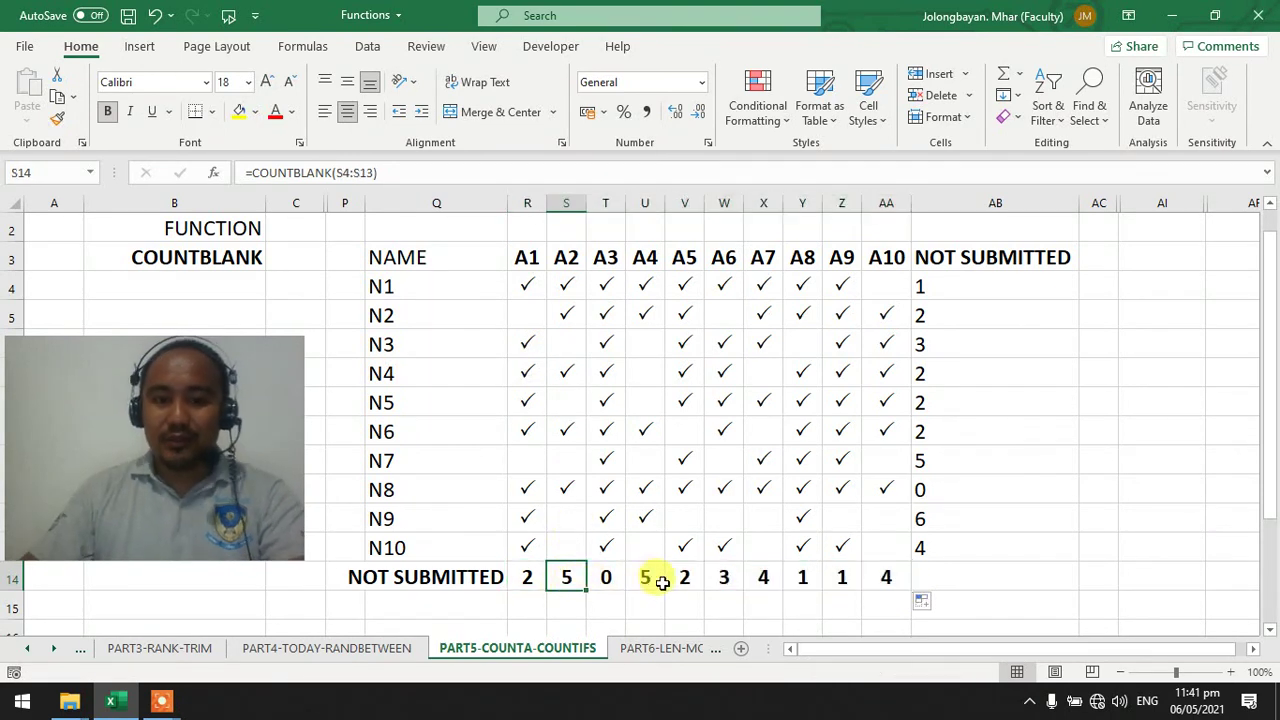
pyautogui.click(610, 195)
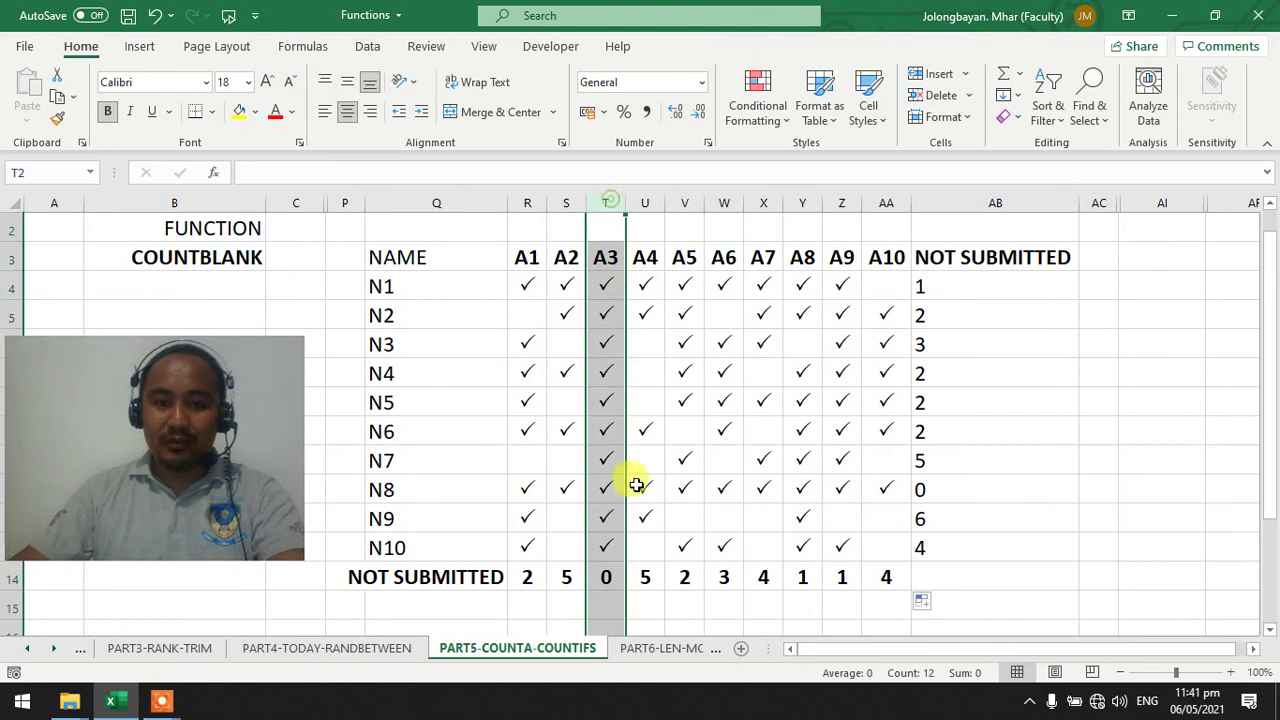
pyautogui.click(606, 577)
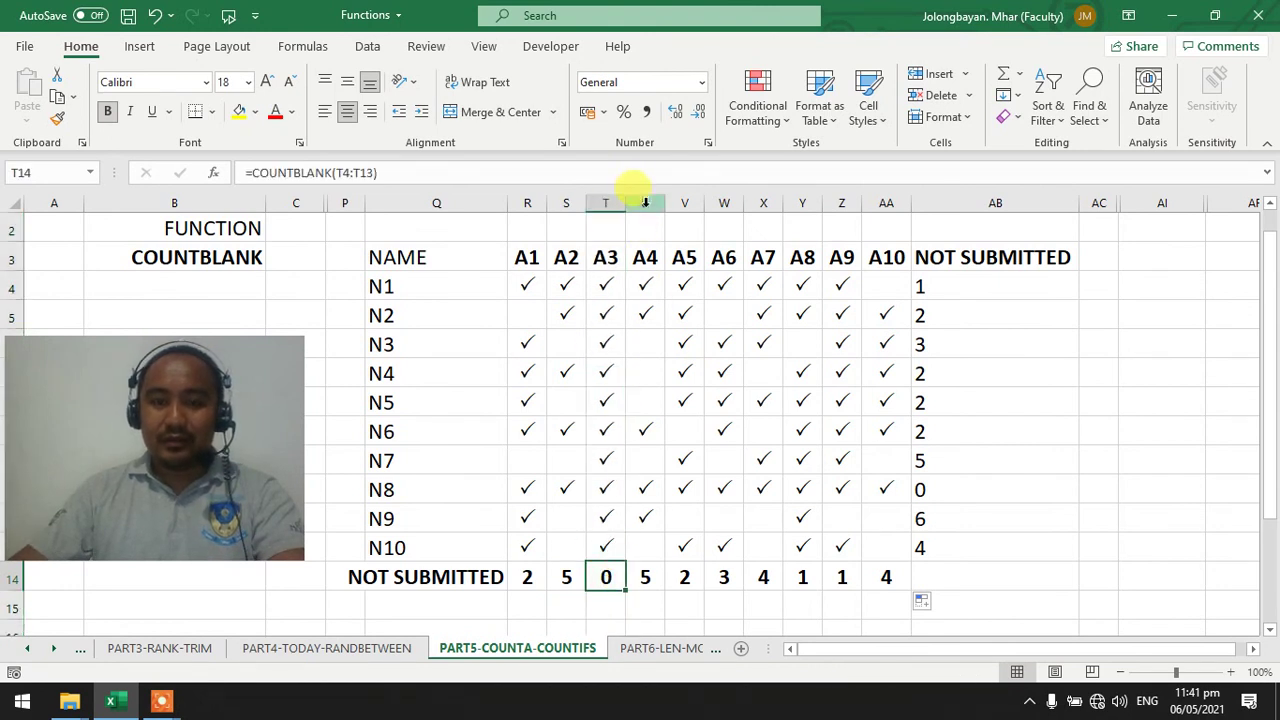
pyautogui.click(644, 578)
pyautogui.click(566, 202)
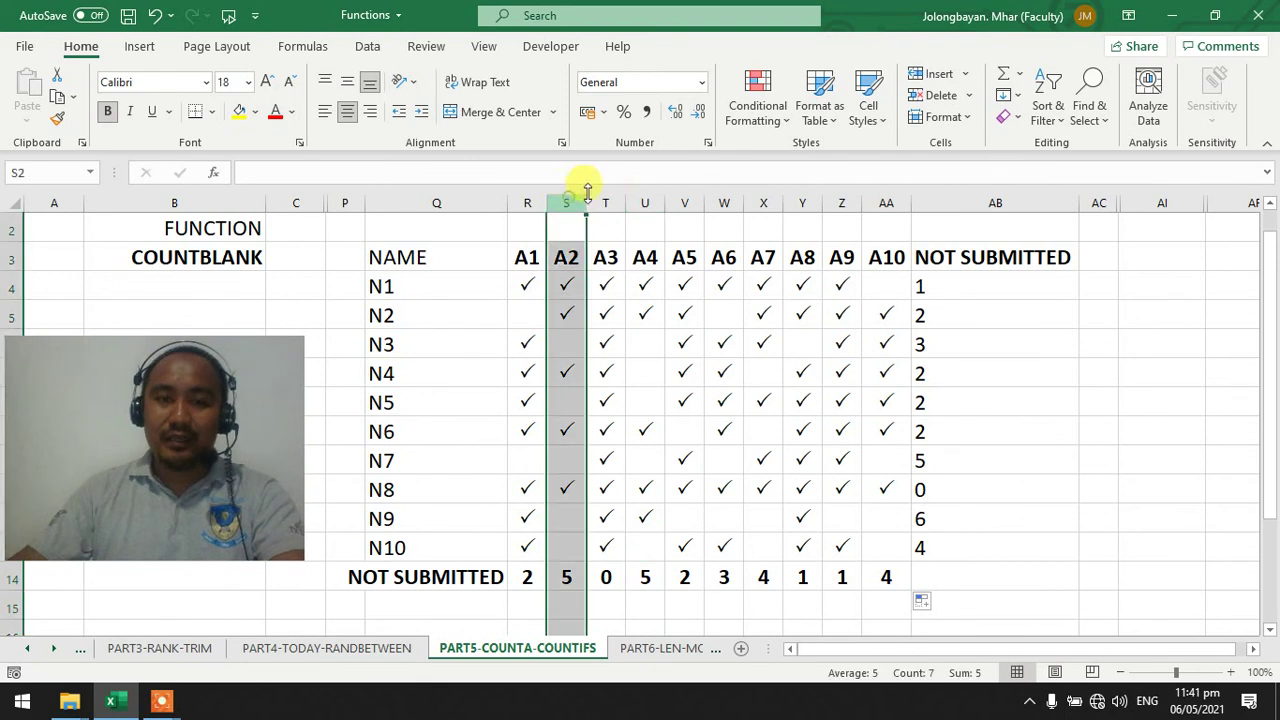
pyautogui.click(645, 202)
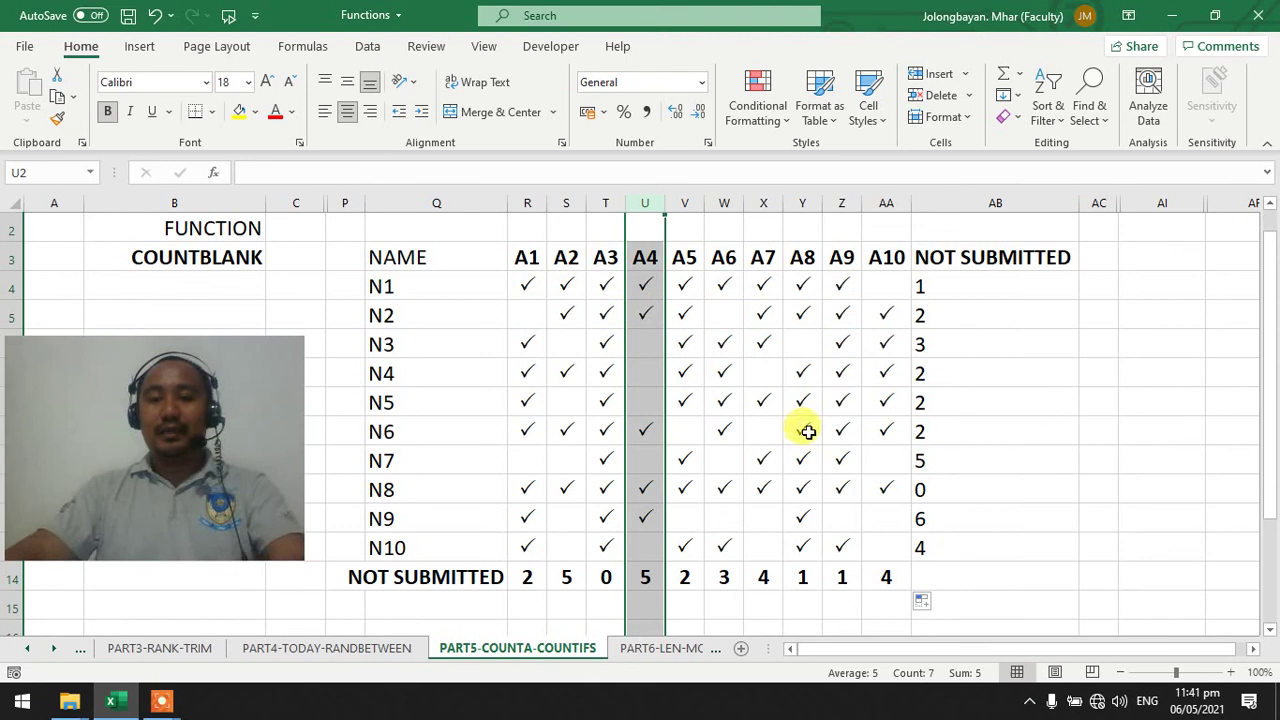
pyautogui.click(962, 518)
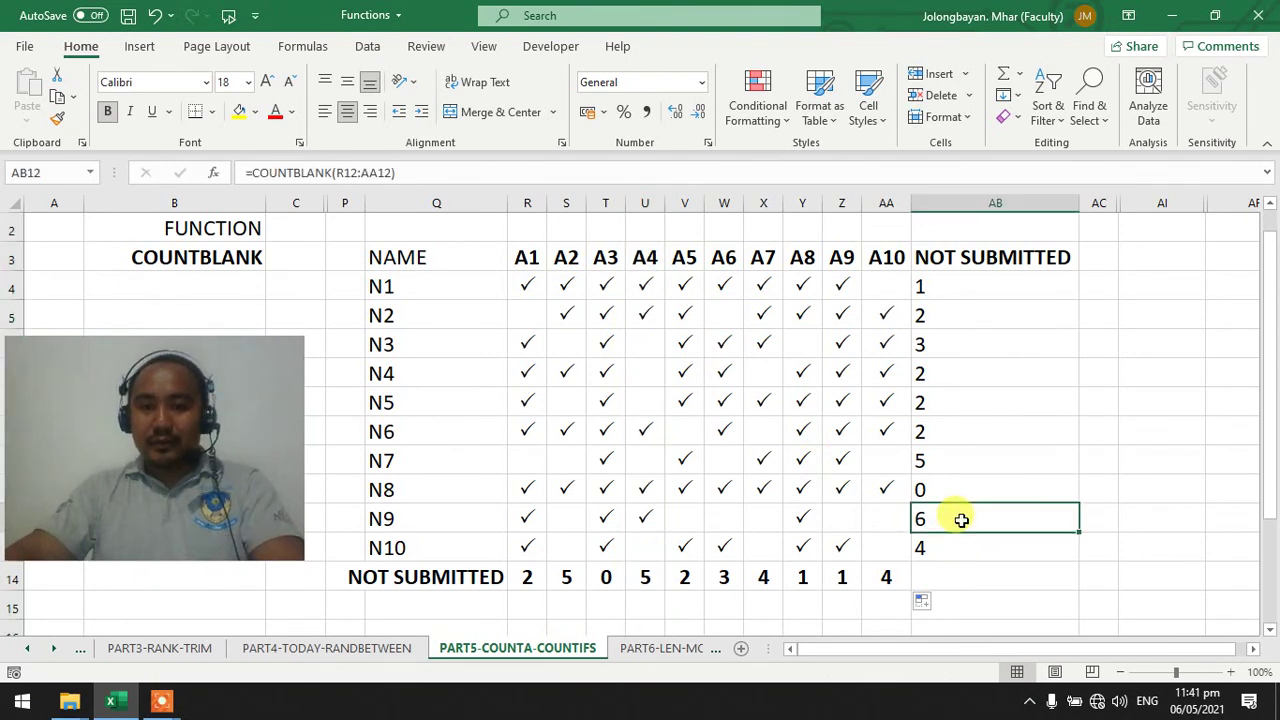
pyautogui.moveTo(952, 520); pyautogui.dragTo(417, 522)
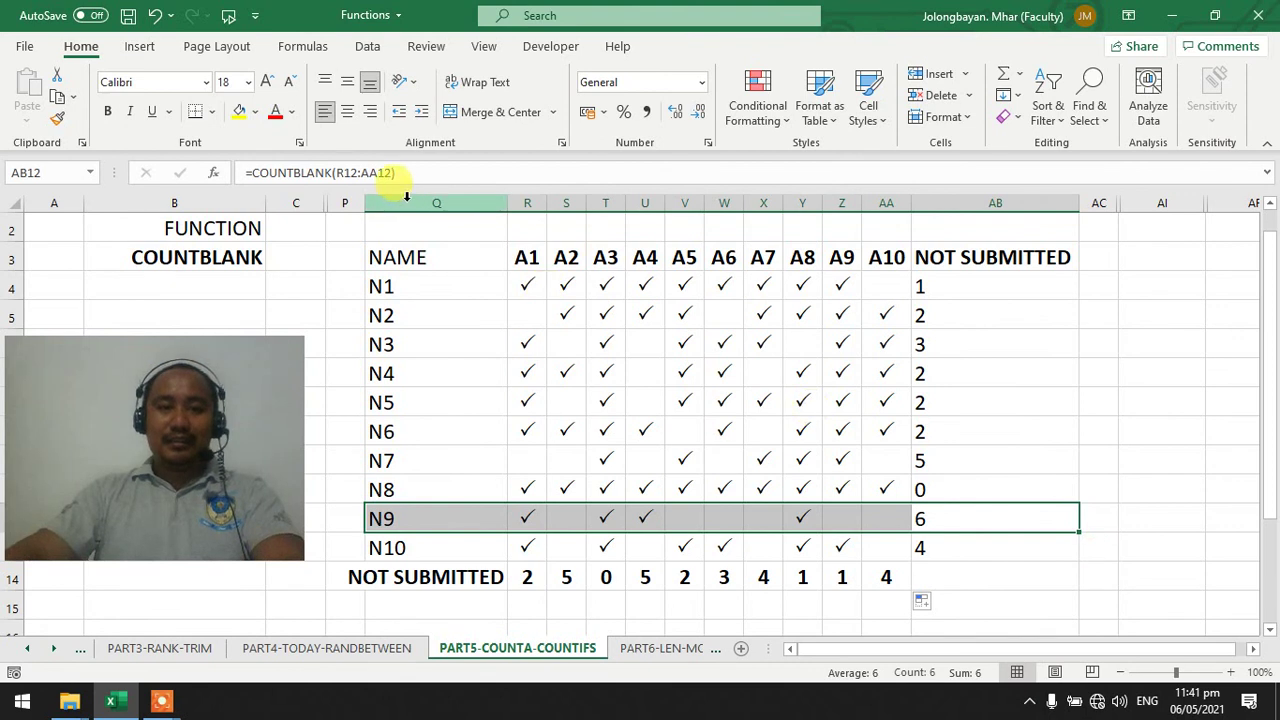
# - Hide columns Q through AB holding the COUNTBLANK table
pyautogui.moveTo(380, 203); pyautogui.dragTo(1008, 206)
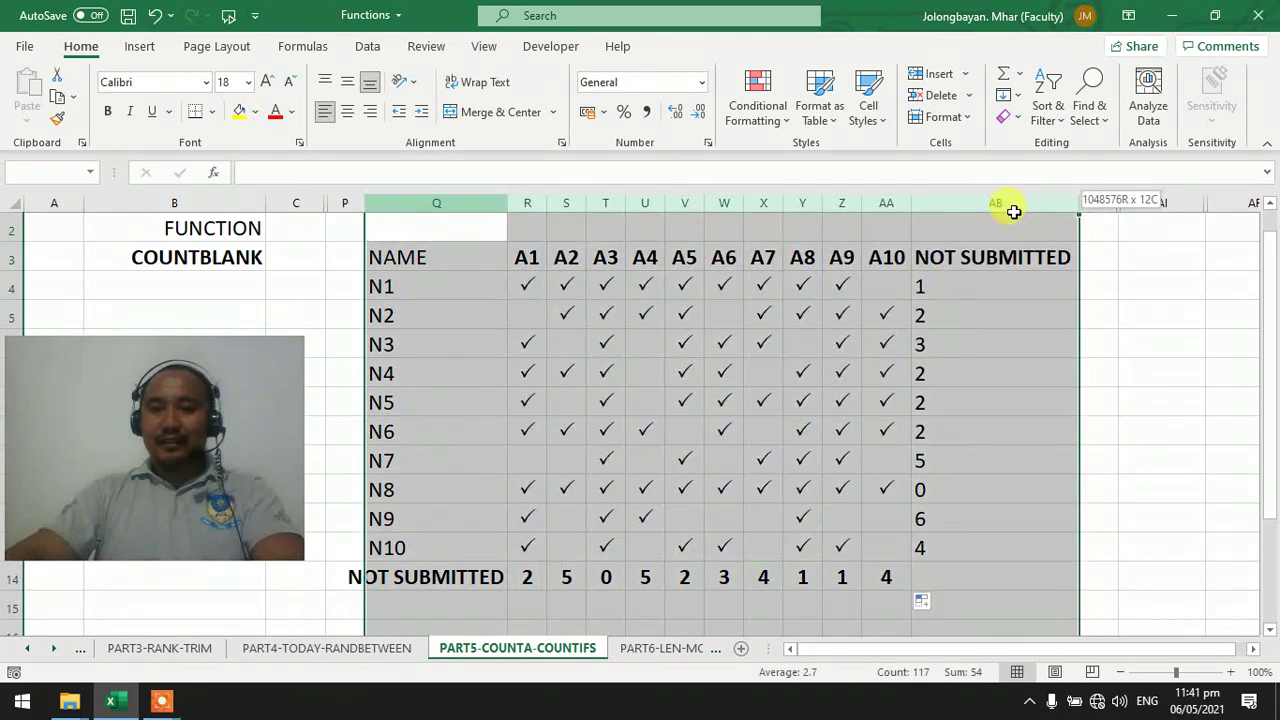
pyautogui.rightClick(1013, 210)
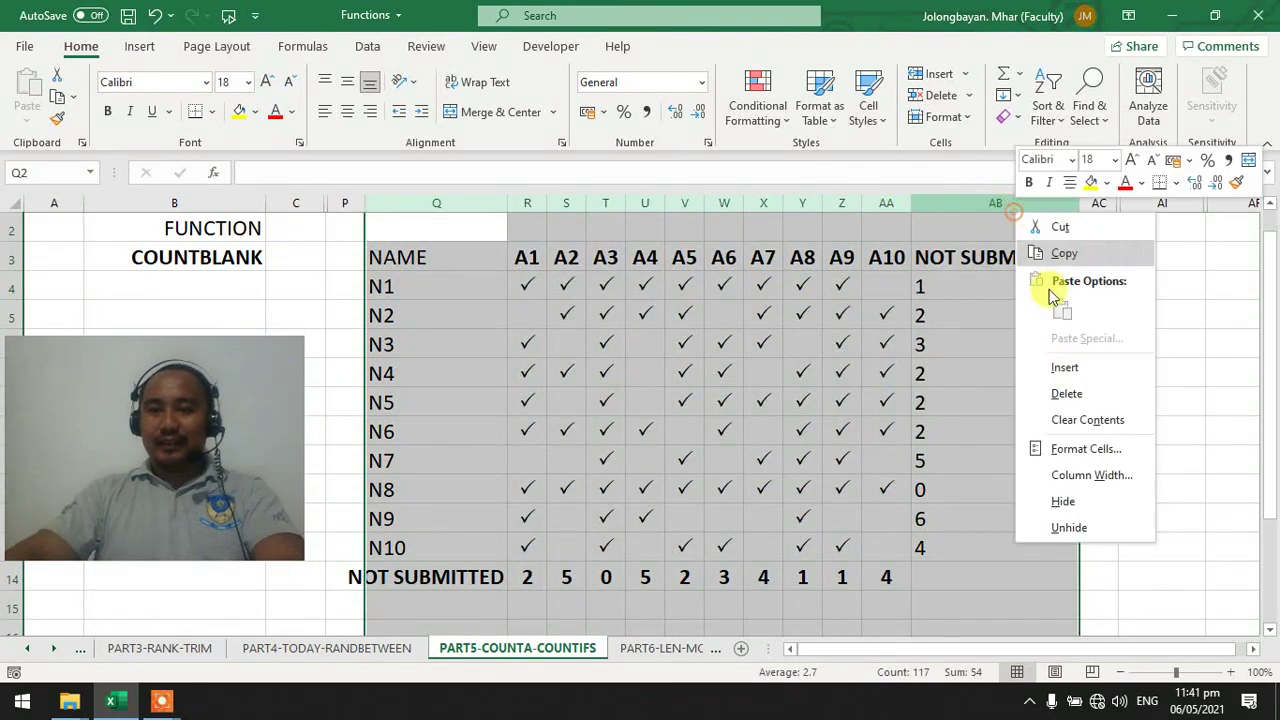
pyautogui.click(1080, 506)
# - Change the function selected in B3 to COUNTIF
pyautogui.click(250, 256)
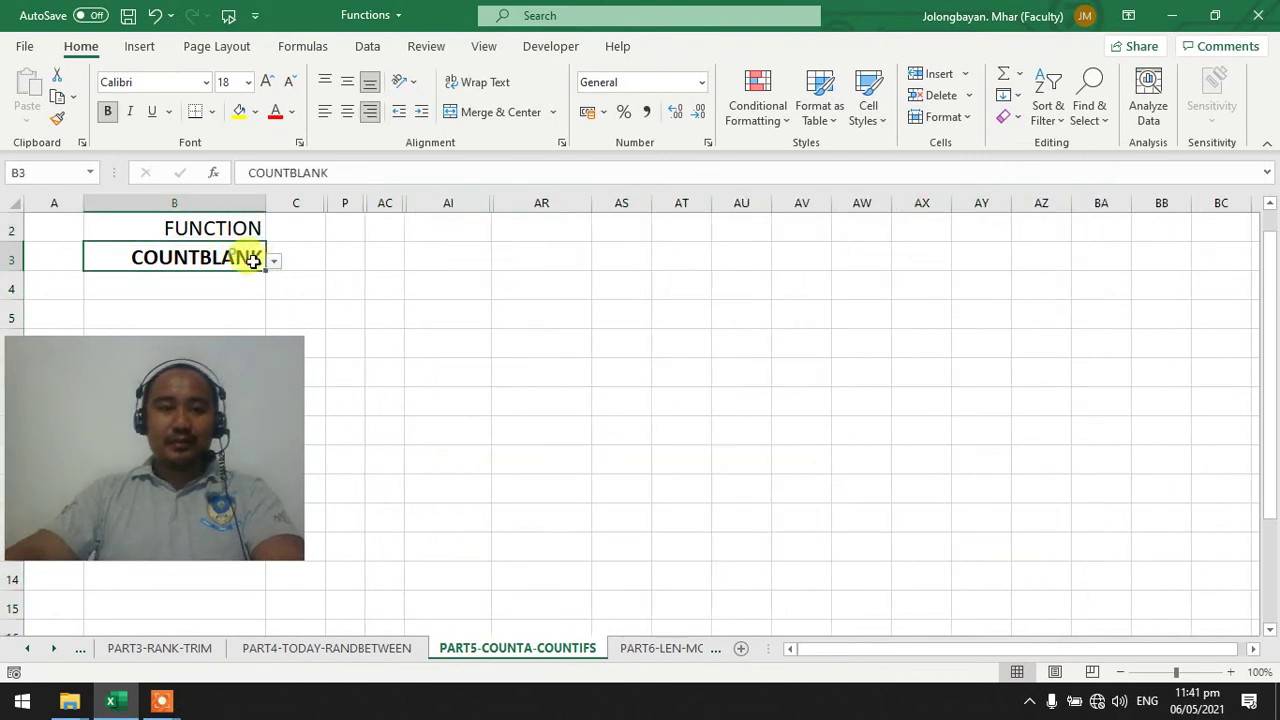
pyautogui.click(273, 260)
pyautogui.click(238, 289)
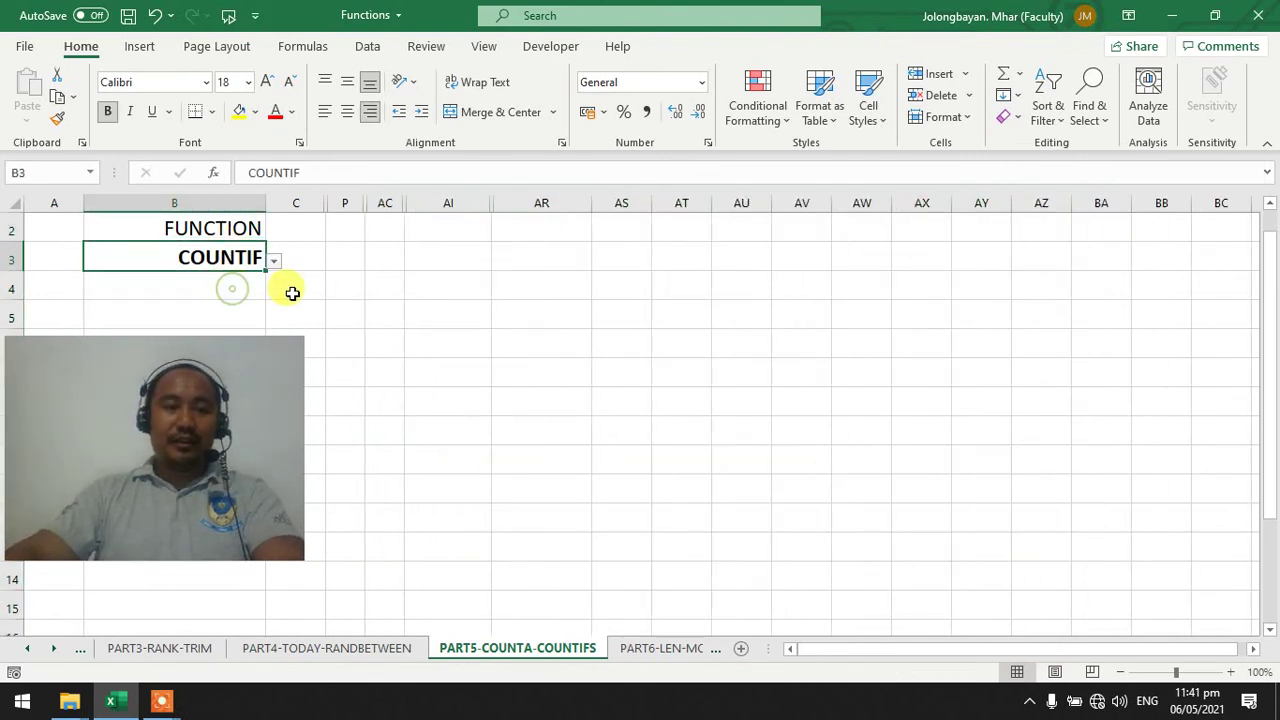
# - Unhide the columns between C and P that hold the COUNTA table
pyautogui.moveTo(343, 202); pyautogui.dragTo(320, 197)
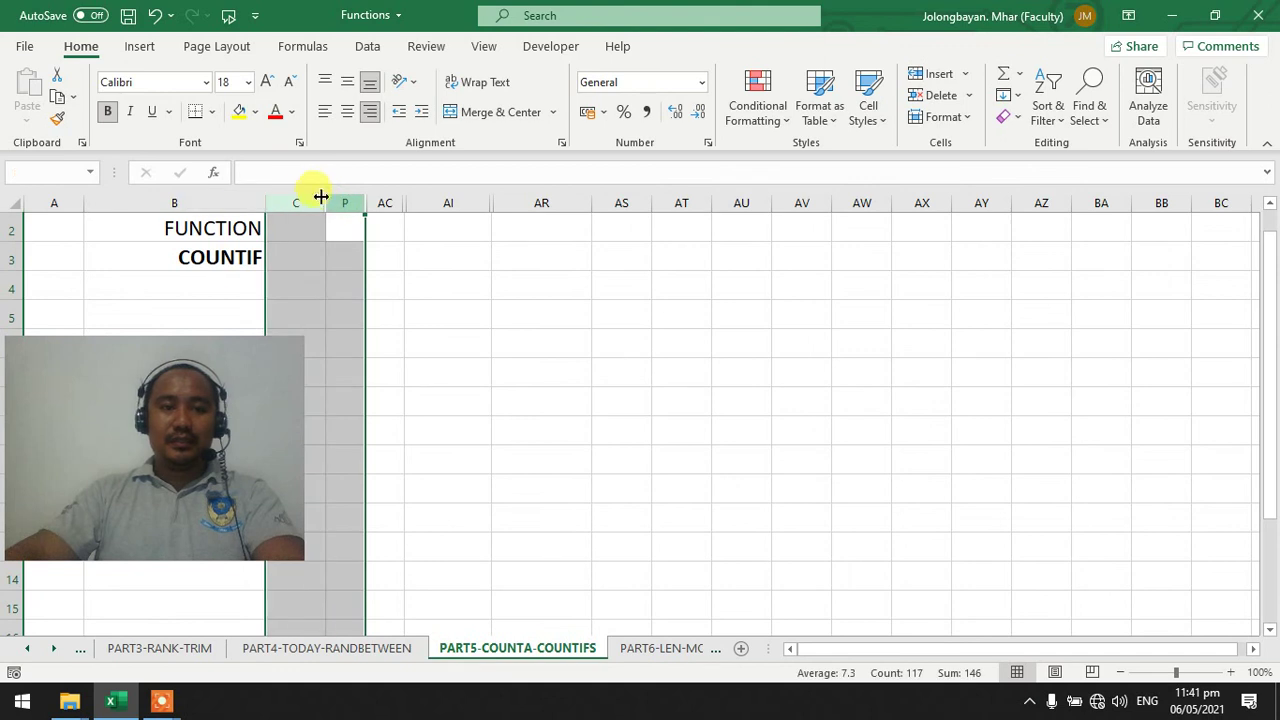
pyautogui.rightClick(340, 205)
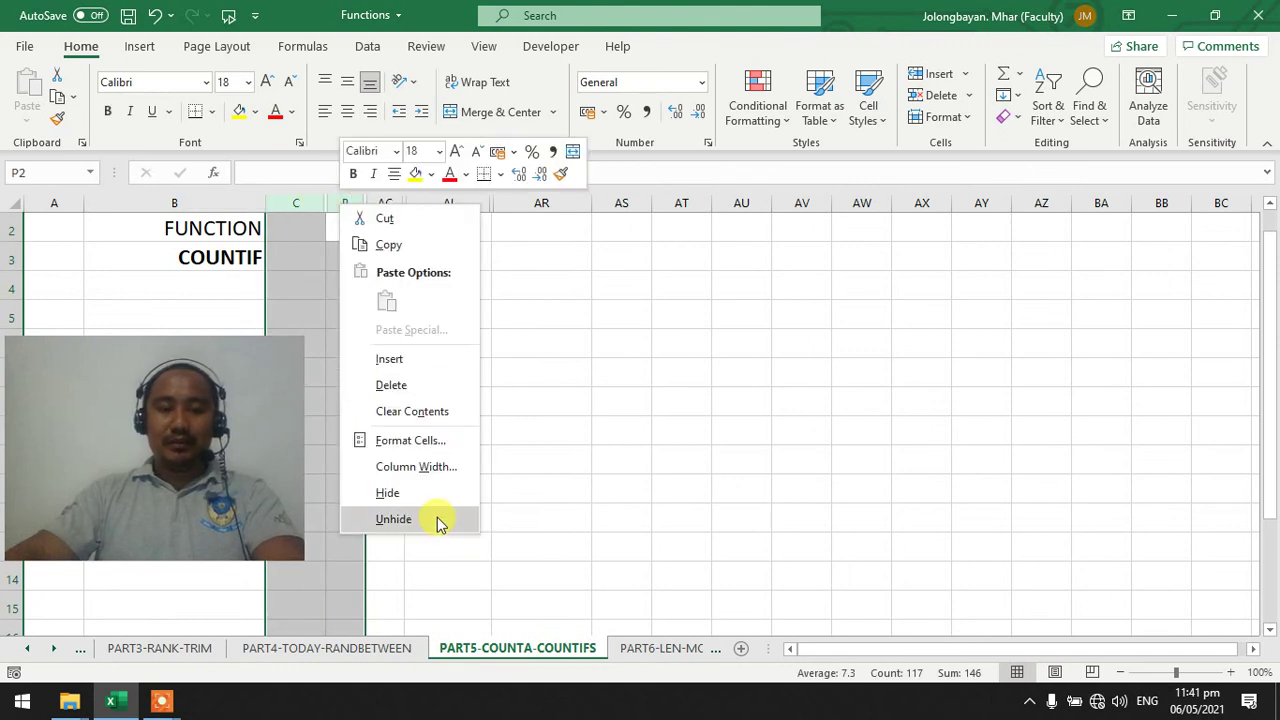
pyautogui.click(434, 493)
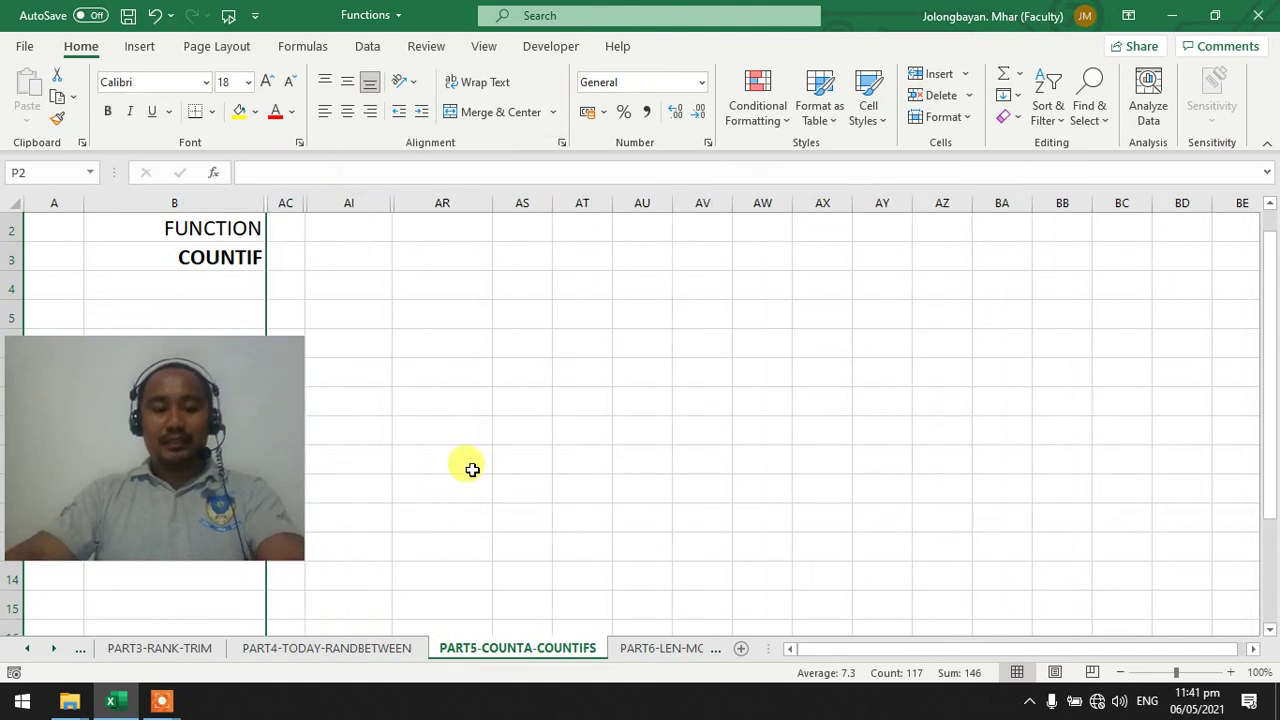
pyautogui.rightClick(344, 224)
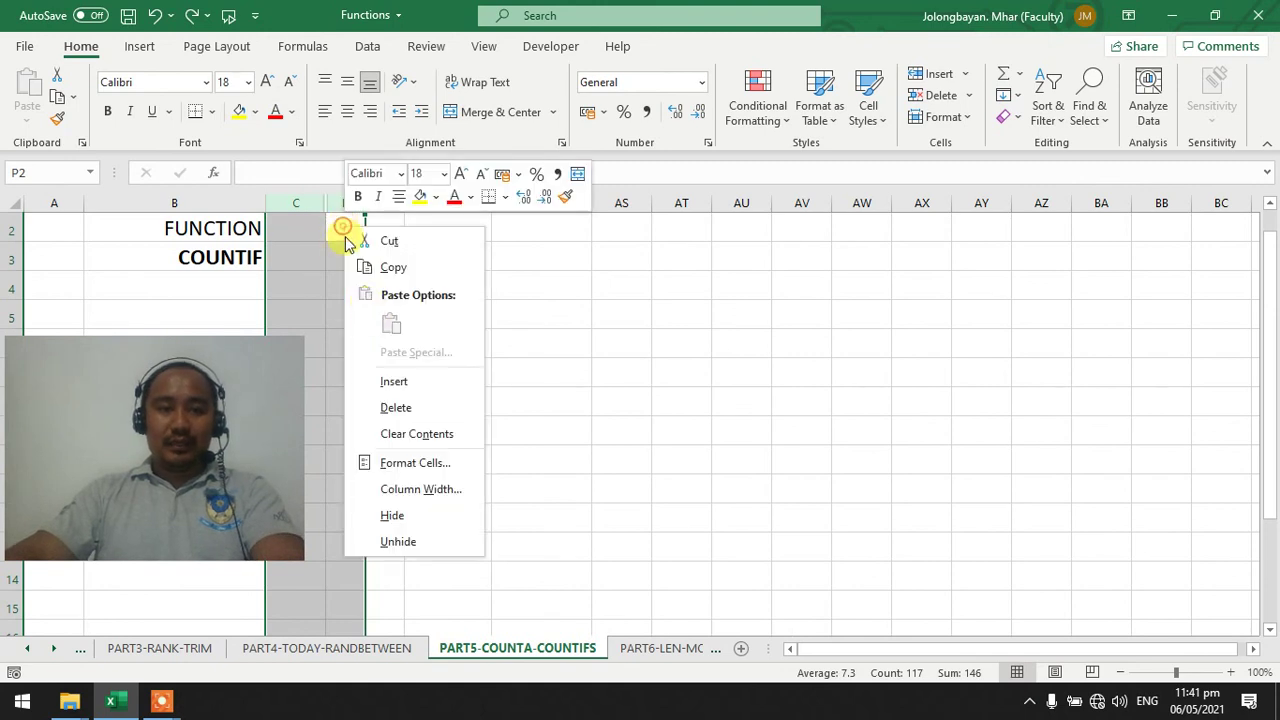
pyautogui.click(400, 542)
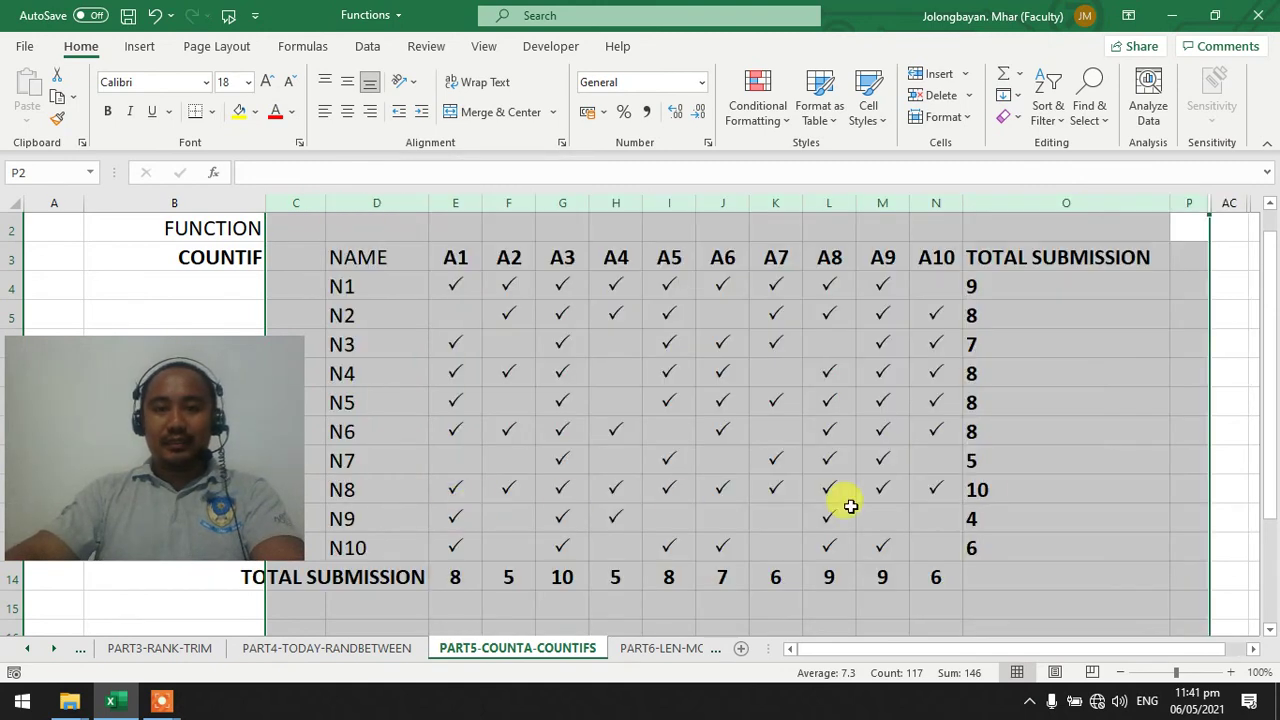
pyautogui.click(1054, 465)
pyautogui.scroll(1, 1054, 465)
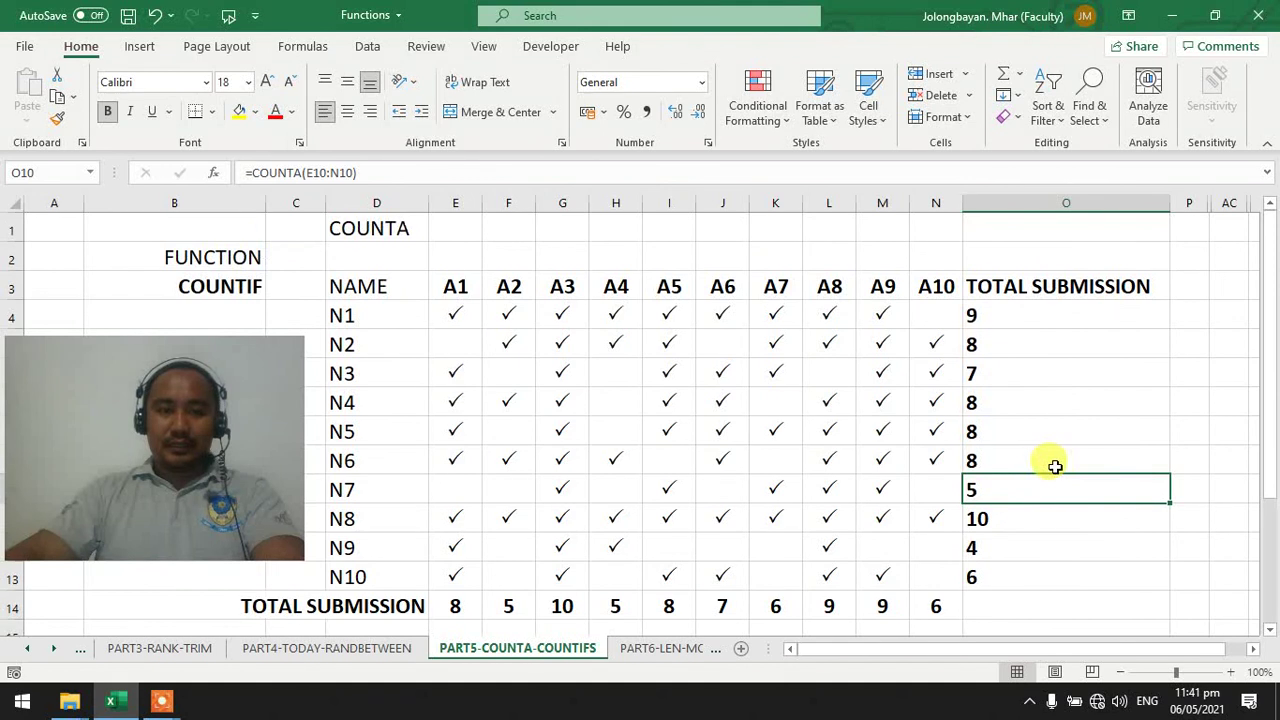
# - Unhide columns AD through AH that hold the COUNTIF table
pyautogui.moveTo(353, 205); pyautogui.dragTo(1126, 340)
pyautogui.click(1126, 342)
pyautogui.moveTo(1234, 202)
pyautogui.mouseDown()
pyautogui.moveTo(1258, 202)
pyautogui.moveTo(1240, 208)
pyautogui.mouseUp()
pyautogui.rightClick(1238, 216)
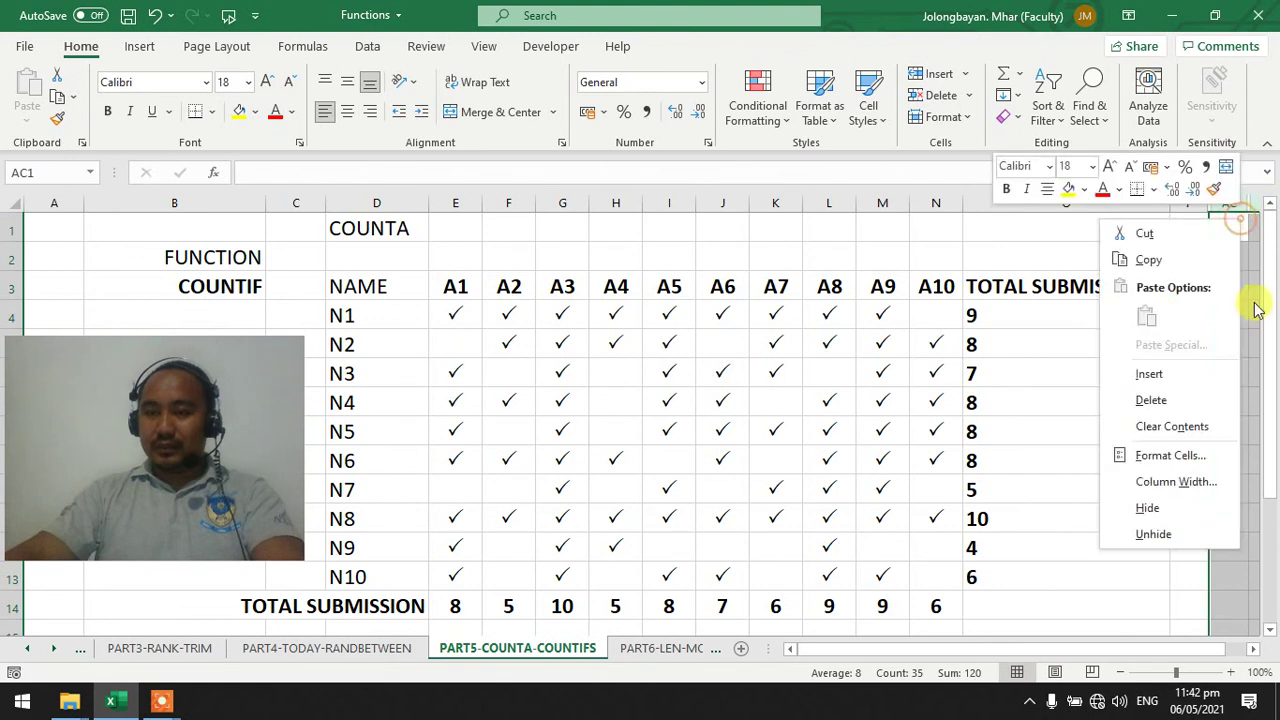
pyautogui.click(1176, 535)
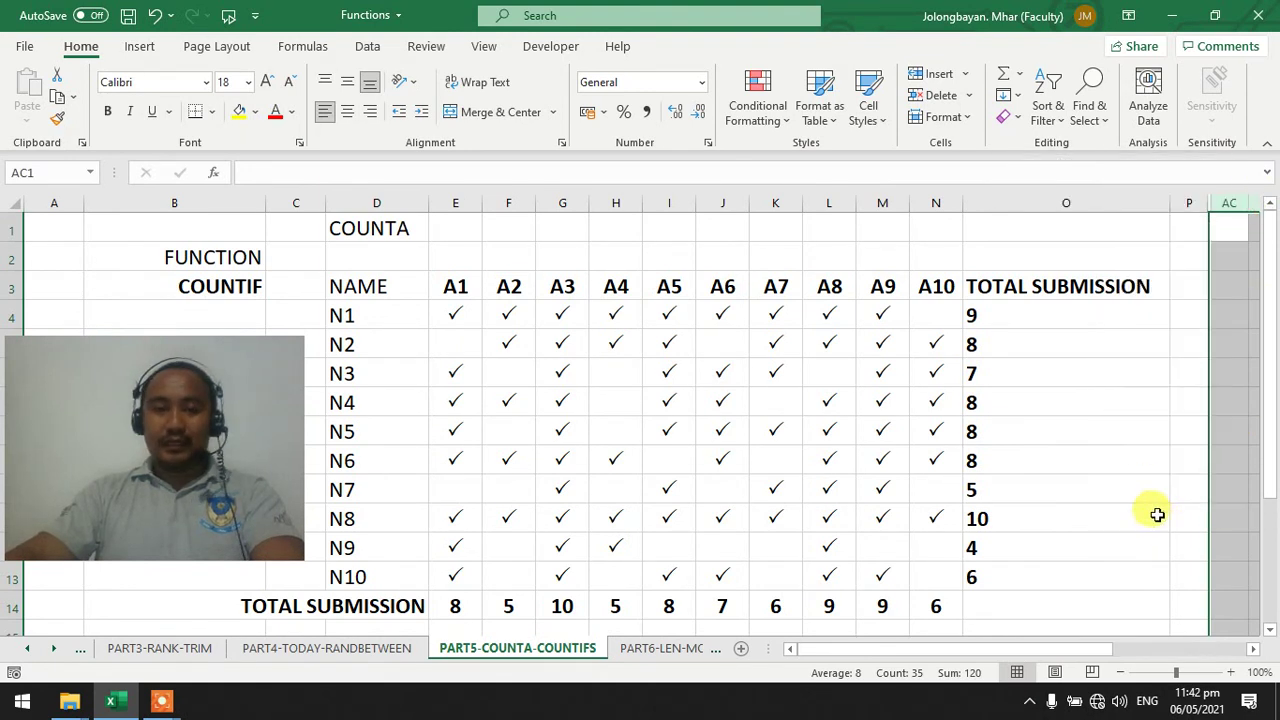
# - Hide columns D through P holding the COUNTA table
pyautogui.moveTo(1074, 651); pyautogui.dragTo(1150, 651)
pyautogui.moveTo(569, 203); pyautogui.dragTo(374, 234)
pyautogui.rightClick(374, 234)
pyautogui.click(469, 528)
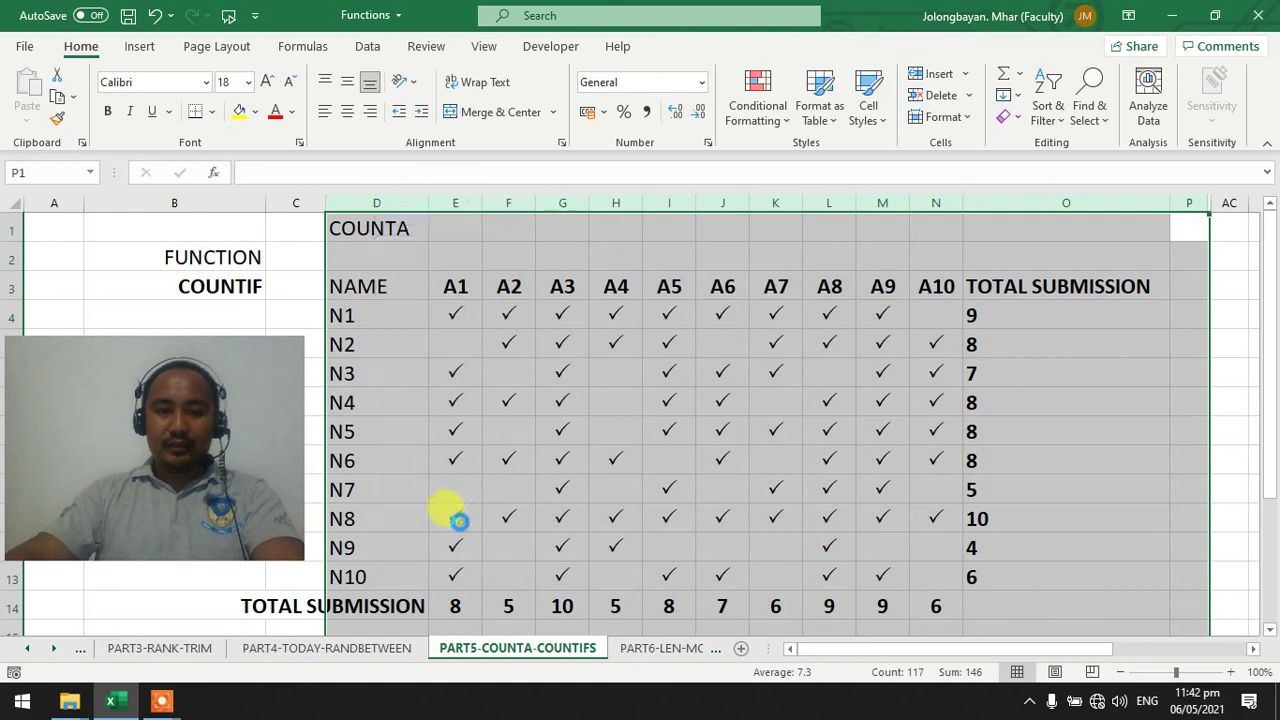
pyautogui.moveTo(548, 203); pyautogui.dragTo(418, 212)
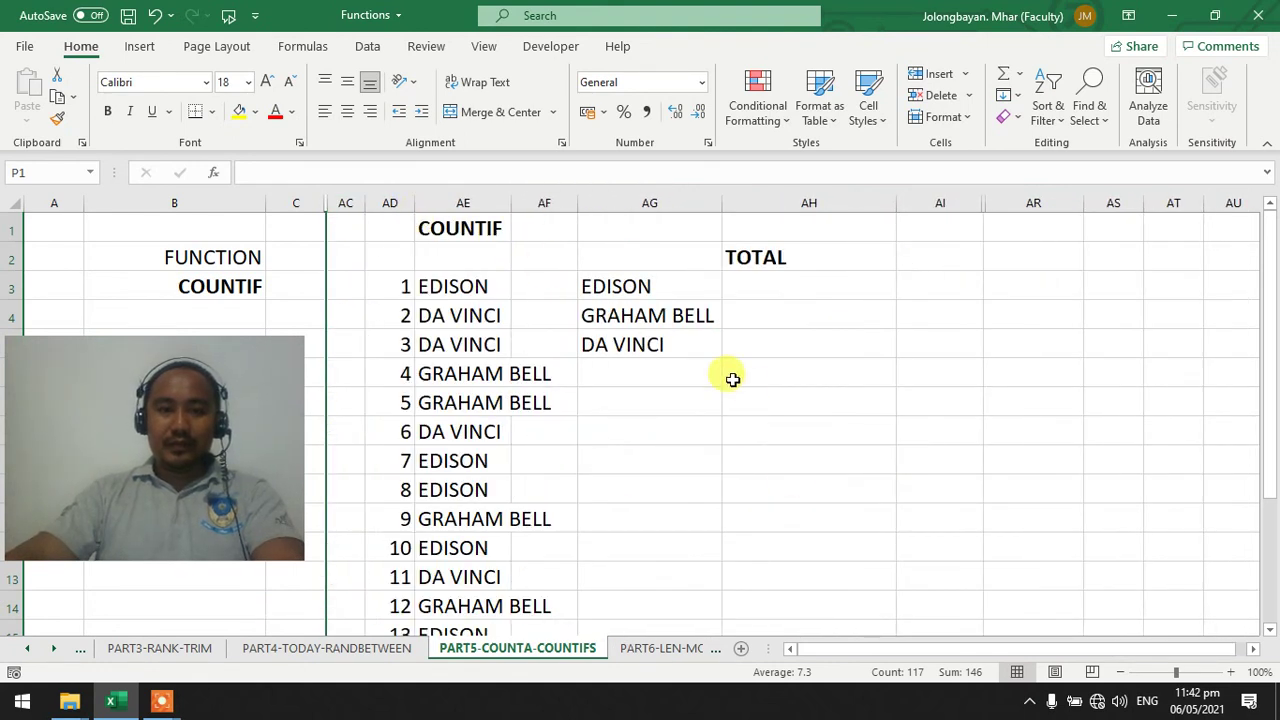
# - Begin a COUNTIF formula in AH3 with the section list $AE$3:$AE$17 as its absolute range
pyautogui.click(777, 402)
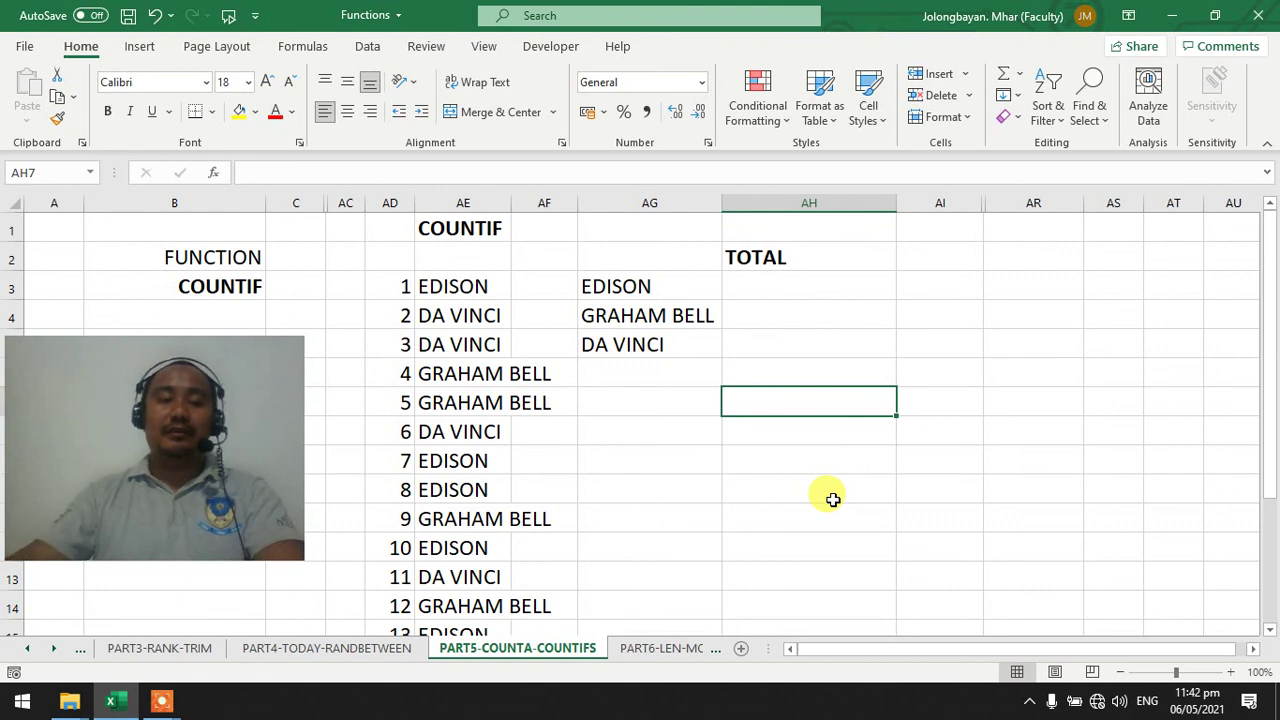
pyautogui.click(802, 286)
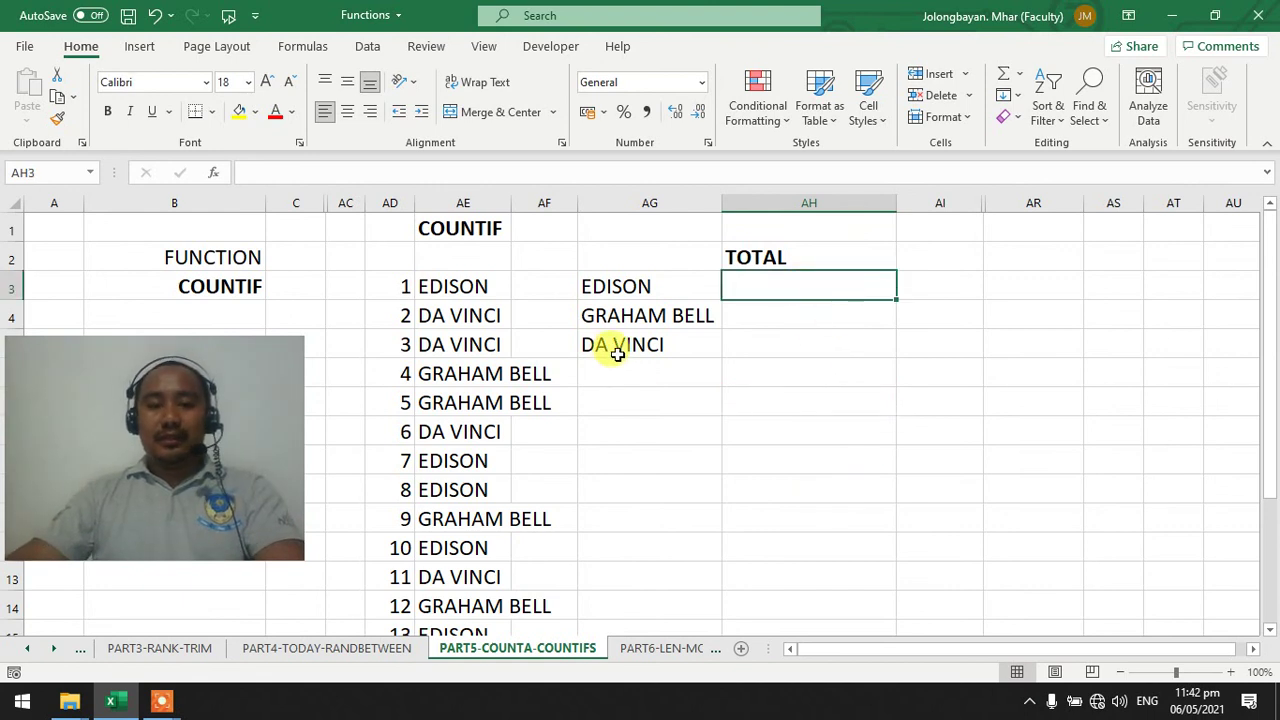
pyautogui.write('=COU')
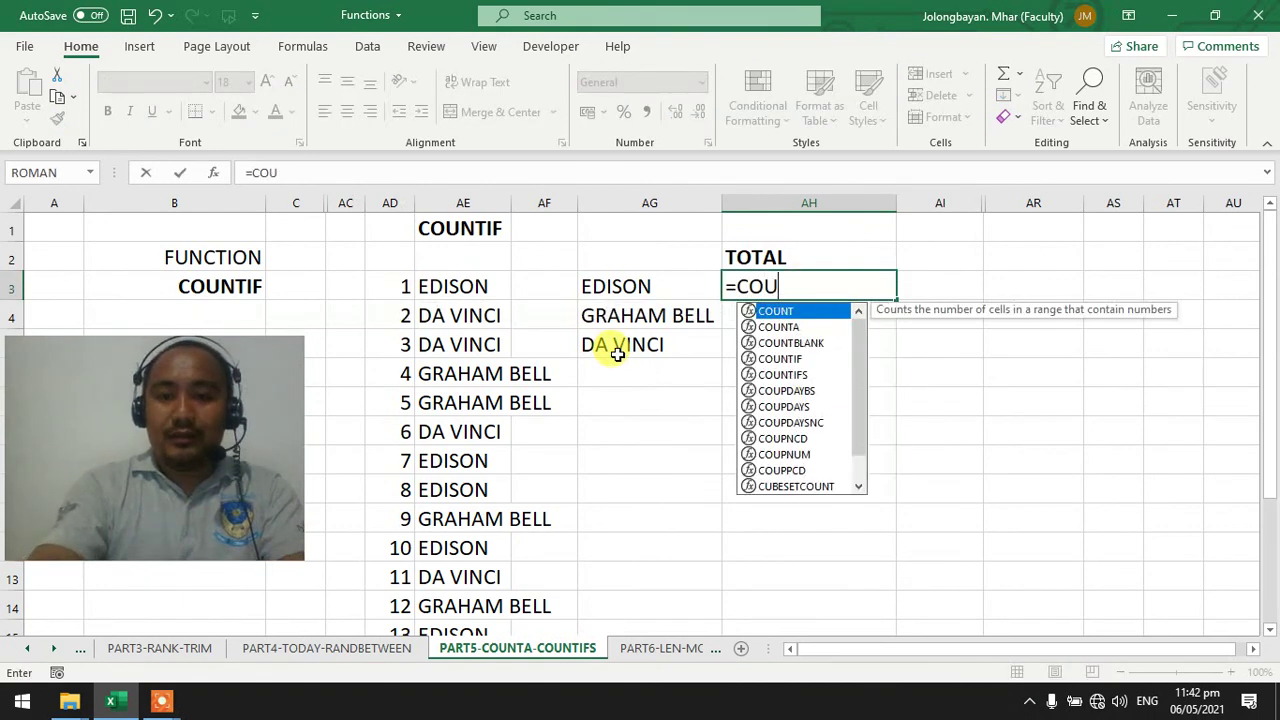
pyautogui.press('Down')
pyautogui.press('Down')
pyautogui.press('Down')
pyautogui.press('Tab')
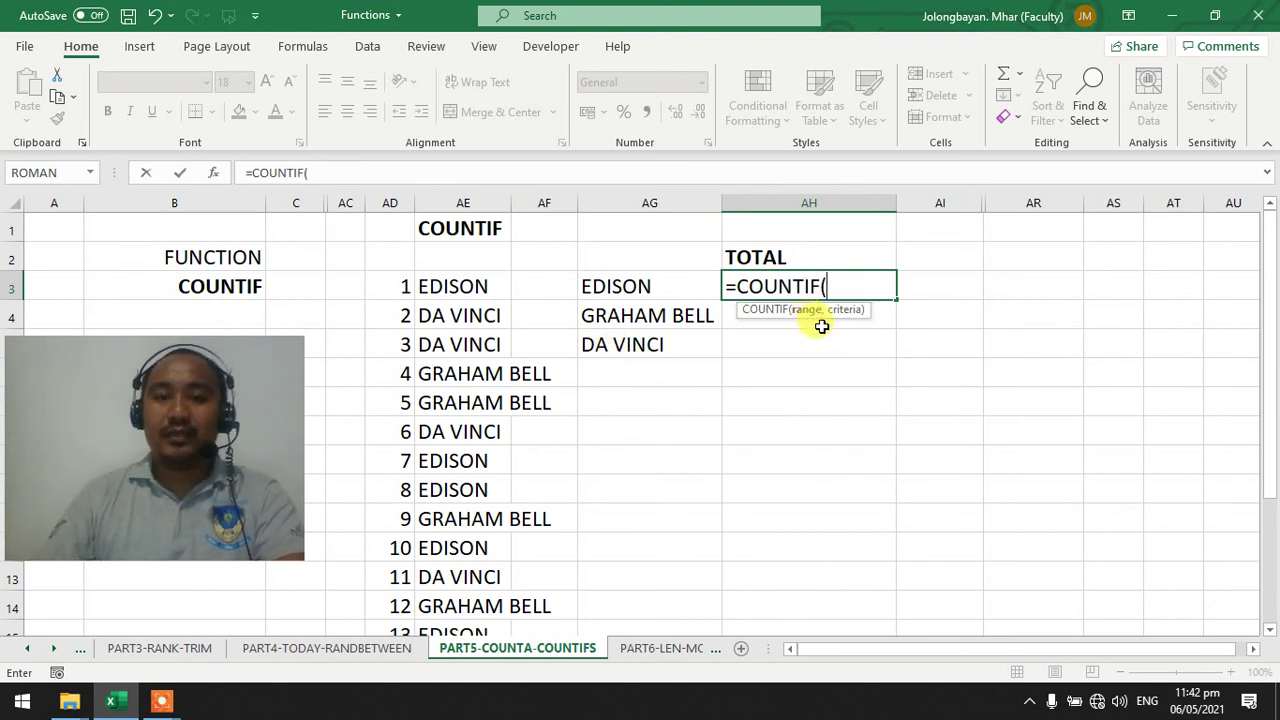
pyautogui.moveTo(457, 284); pyautogui.dragTo(463, 571)
pyautogui.click(307, 173)
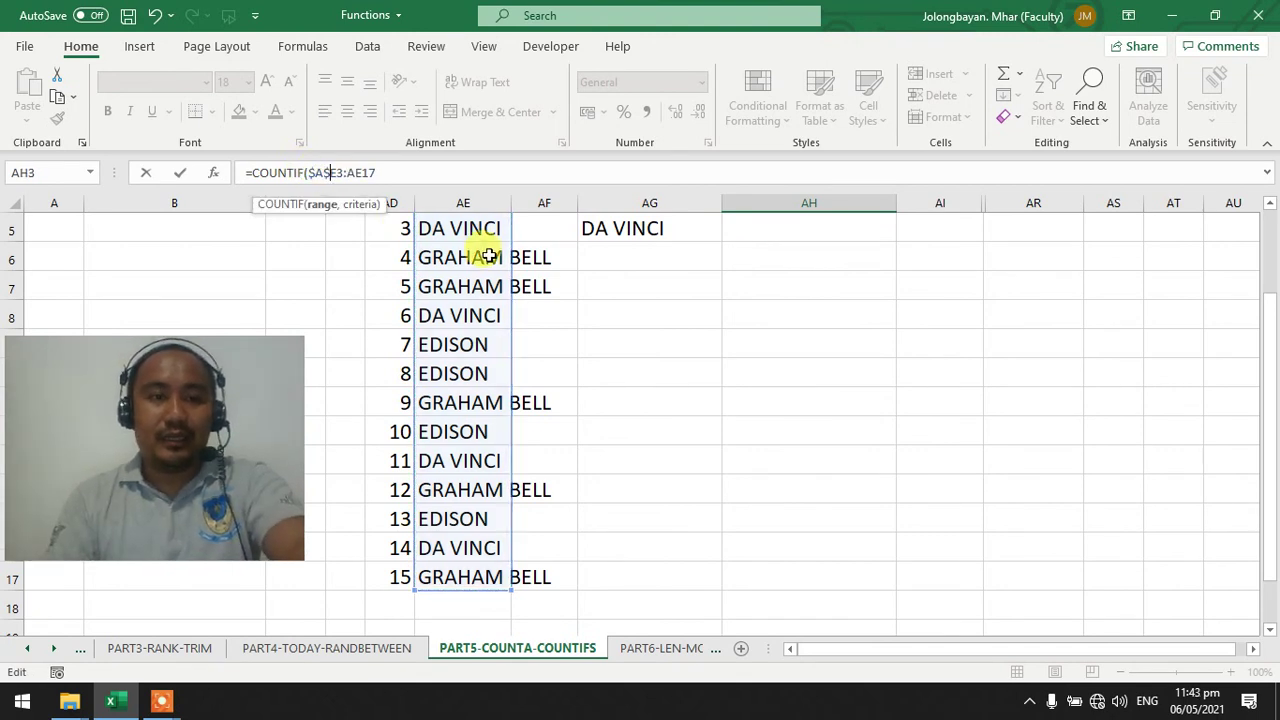
pyautogui.press('Right')
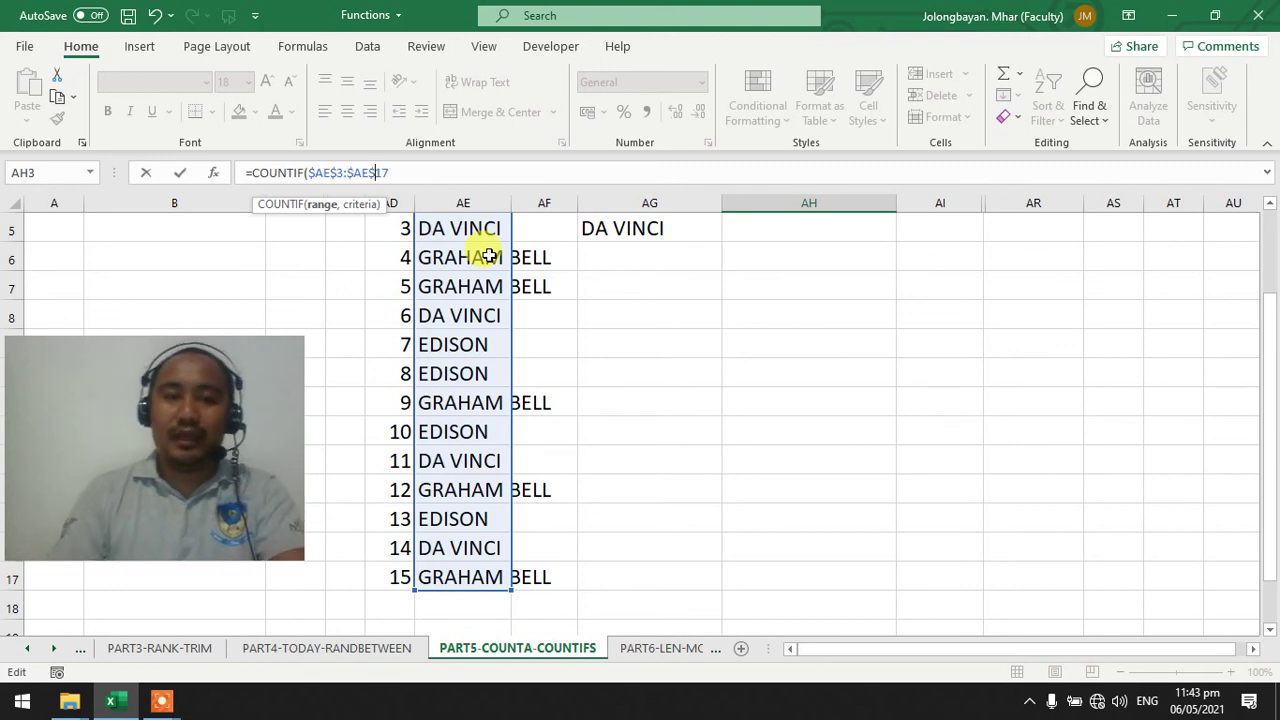
pyautogui.write(',')
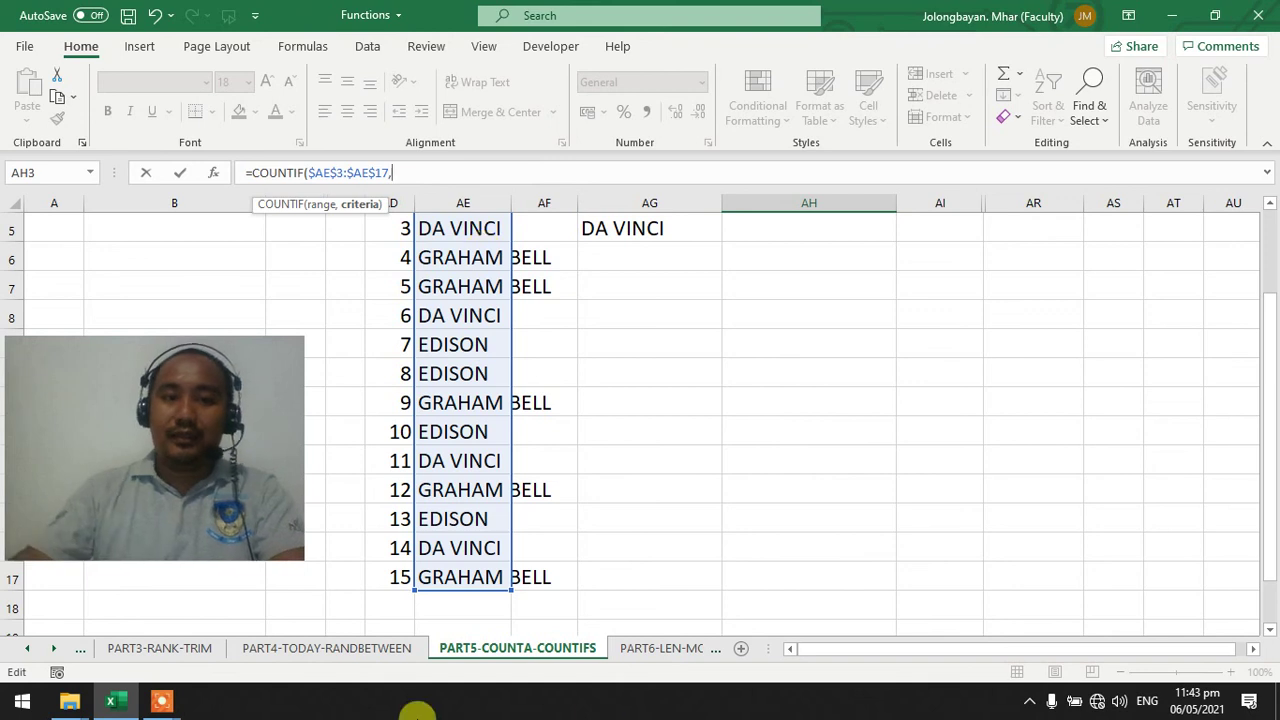
# - Complete the COUNTIF formula in AH3 with AG3 (EDISON) as the criterion
pyautogui.moveTo(1268, 333); pyautogui.dragTo(1266, 191)
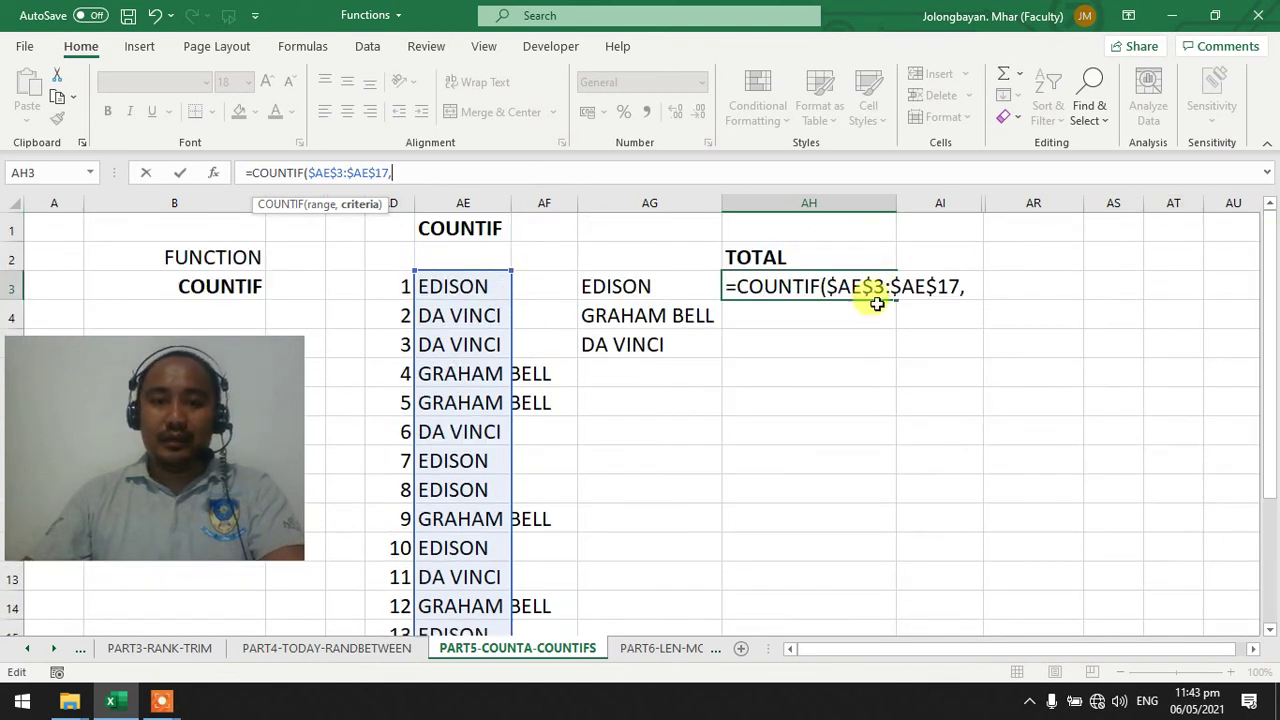
pyautogui.click(660, 282)
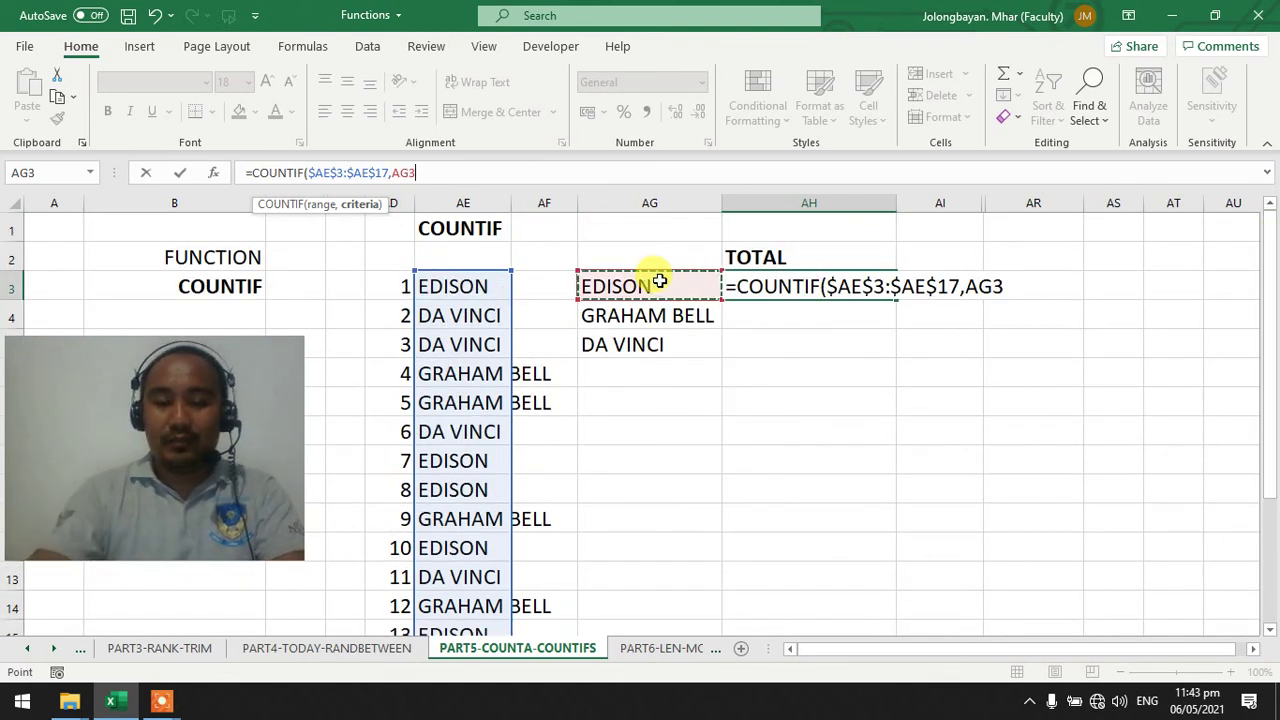
pyautogui.write(')')
pyautogui.press('Return')
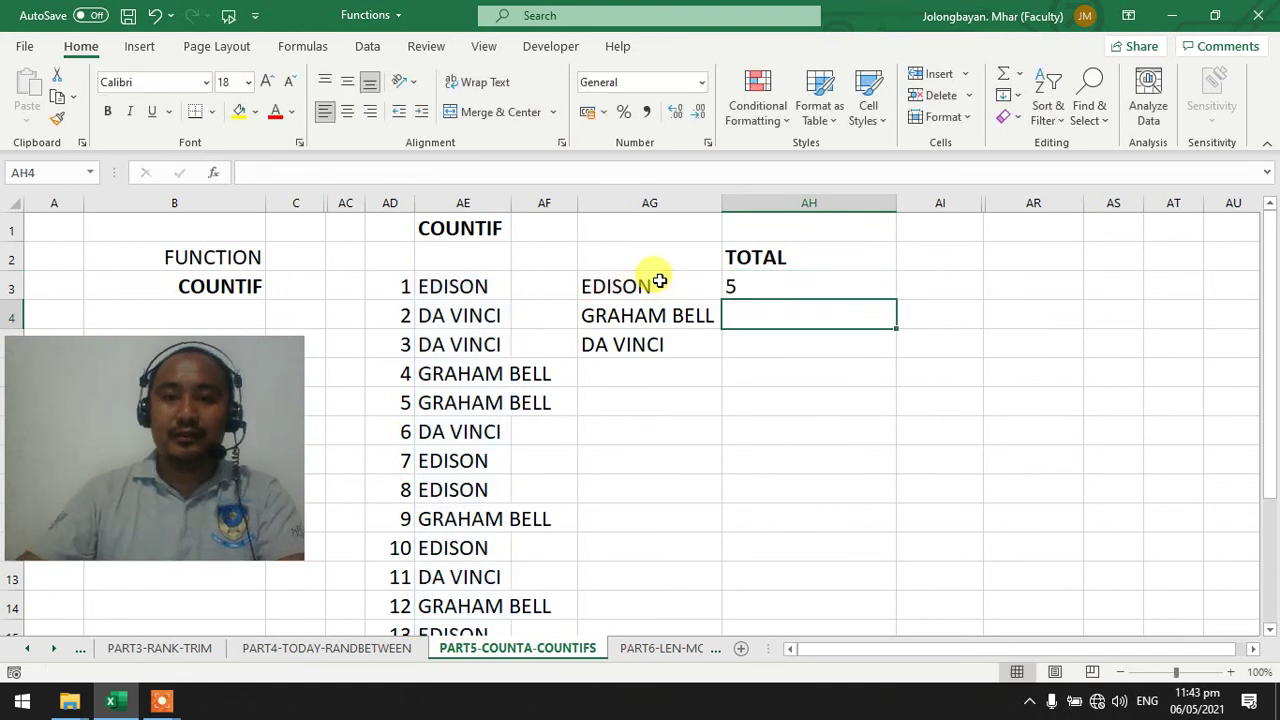
# - Check the EDISON entries in column AE against the total in AH3
pyautogui.click(786, 289)
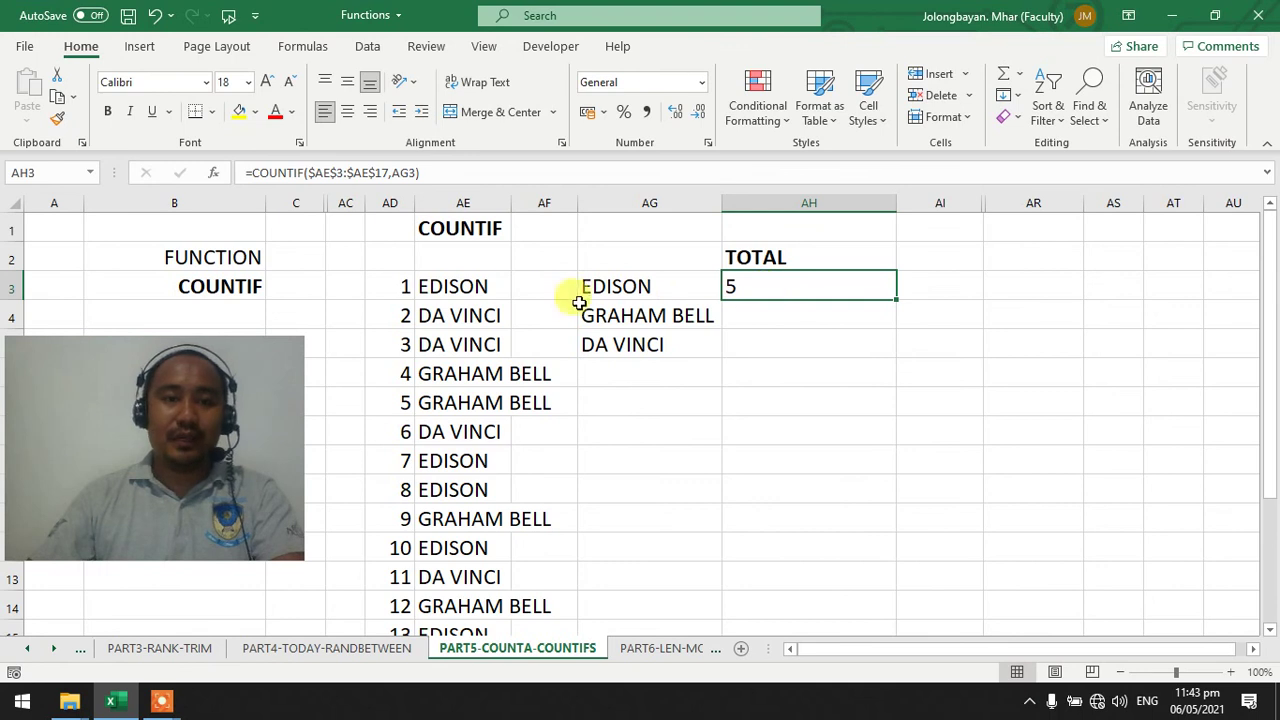
pyautogui.click(468, 290)
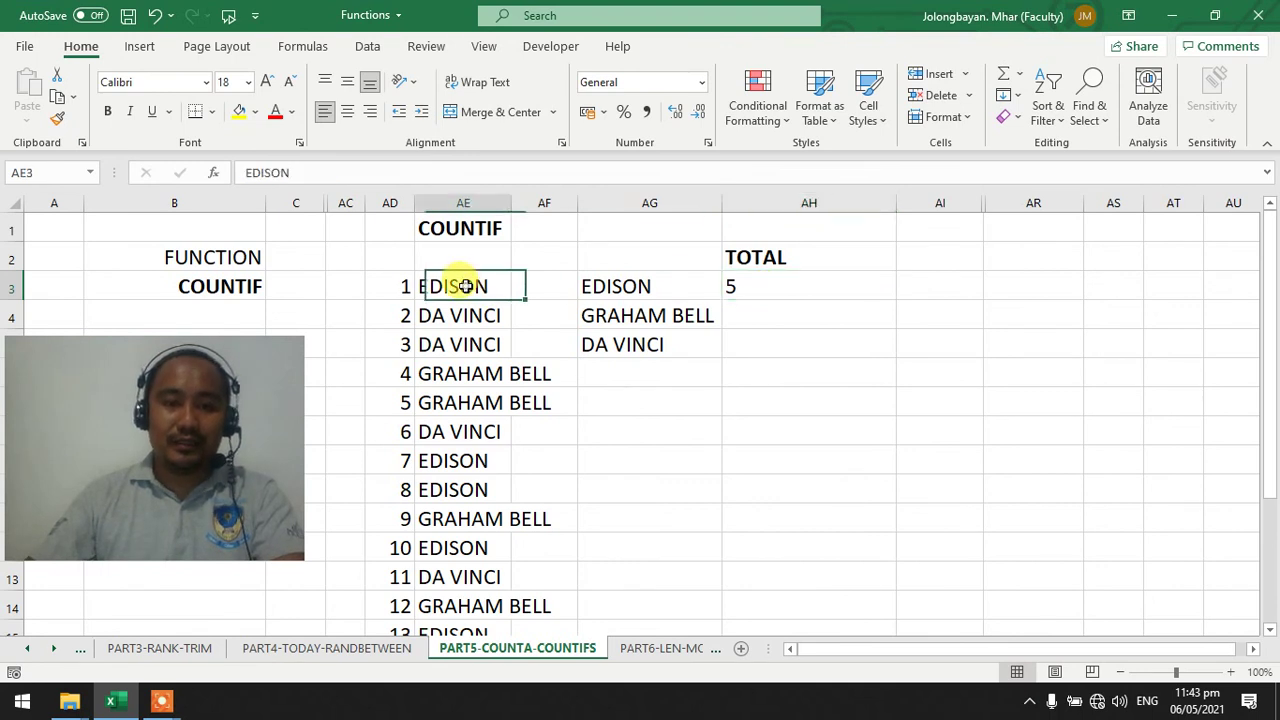
pyautogui.click(460, 458)
pyautogui.click(463, 488)
pyautogui.click(455, 543)
pyautogui.scroll(-1, 468, 520)
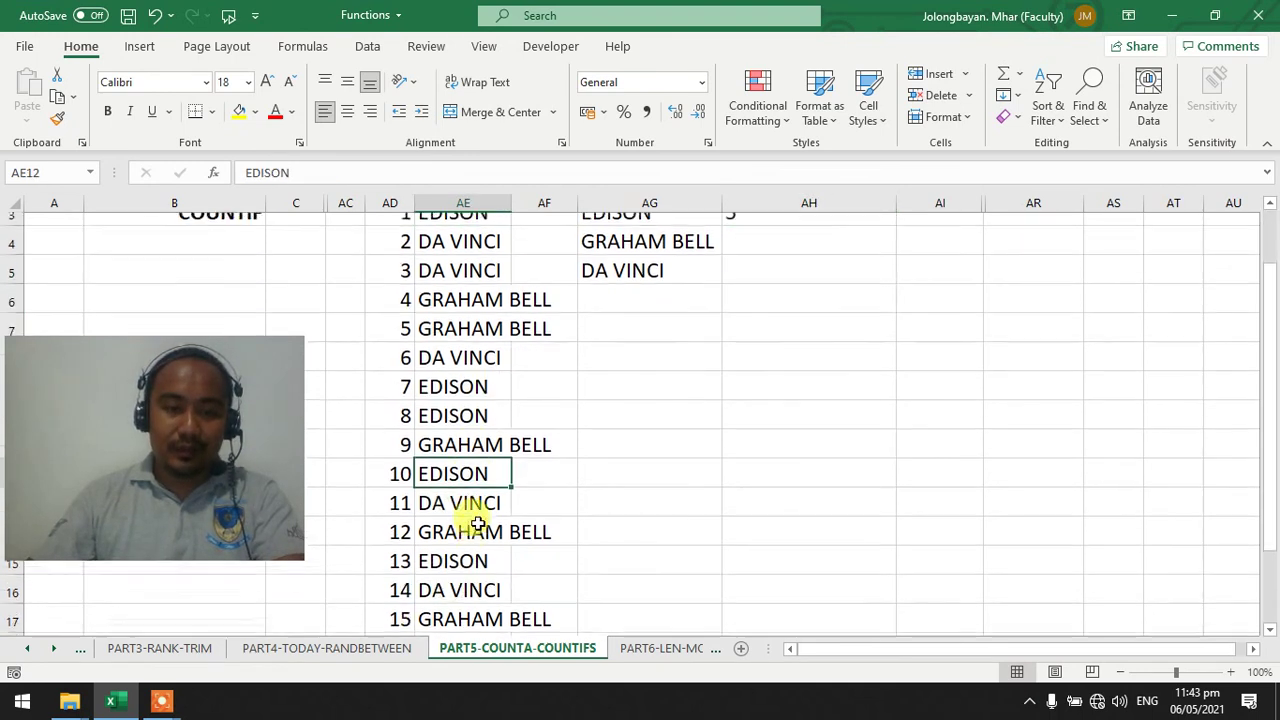
pyautogui.click(466, 545)
pyautogui.scroll(1, 560, 515)
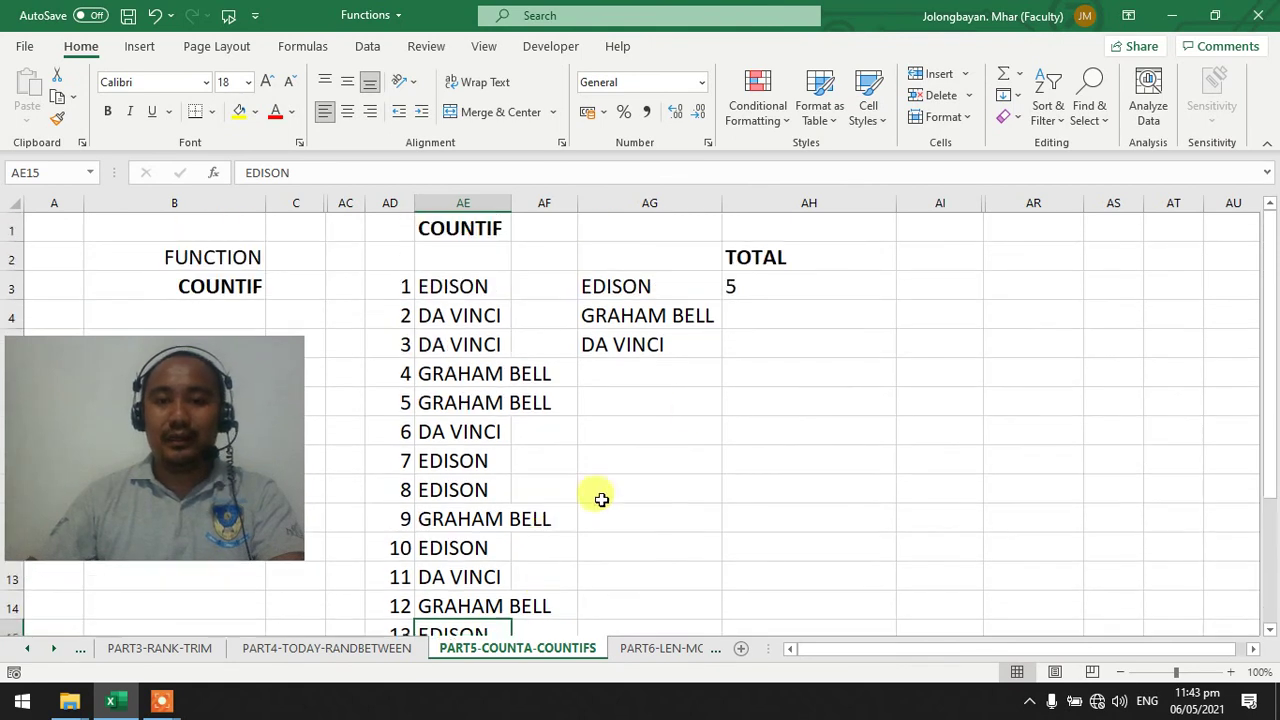
# - Copy the COUNTIF formula from AH3 down to AH5 for GRAHAM BELL and DA VINCI
pyautogui.click(740, 287)
pyautogui.moveTo(897, 305); pyautogui.dragTo(894, 350)
pyautogui.click(788, 315)
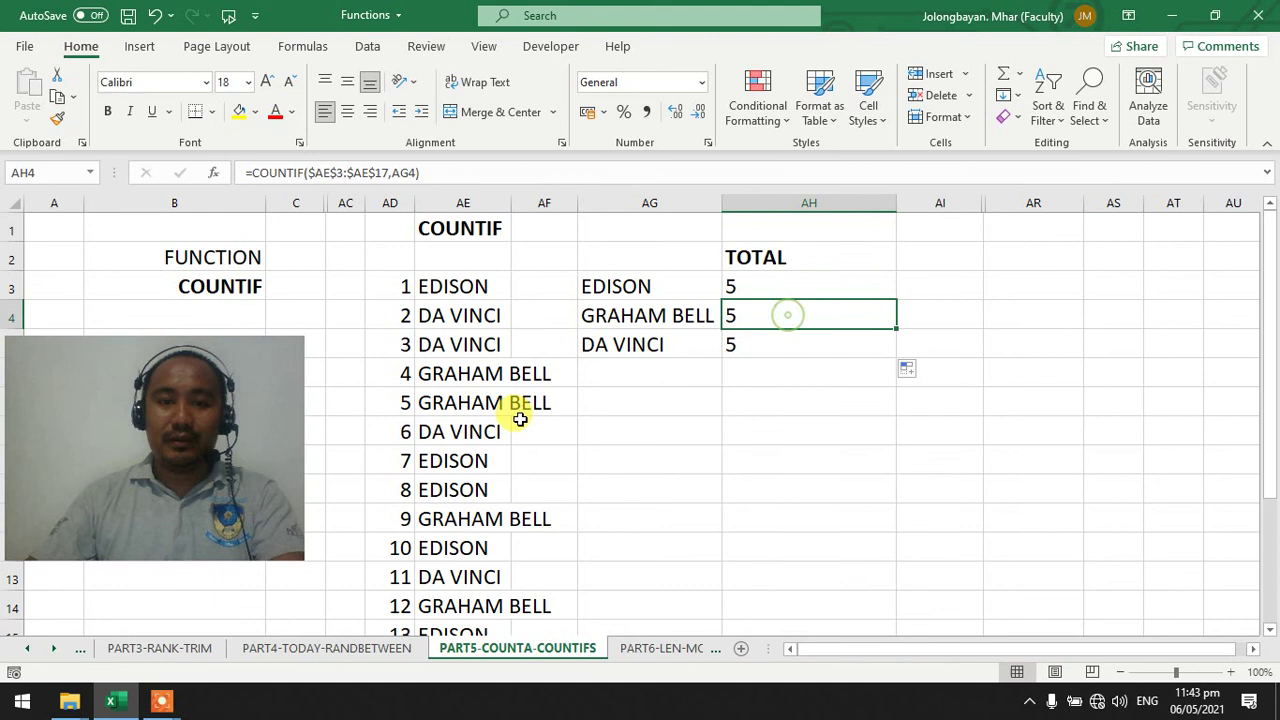
# - Check the GRAHAM BELL entries in column AE against the total in AH4
pyautogui.click(476, 383)
pyautogui.click(465, 405)
pyautogui.click(462, 433)
pyautogui.click(478, 518)
pyautogui.click(494, 610)
pyautogui.scroll(-1, 549, 563)
pyautogui.click(530, 600)
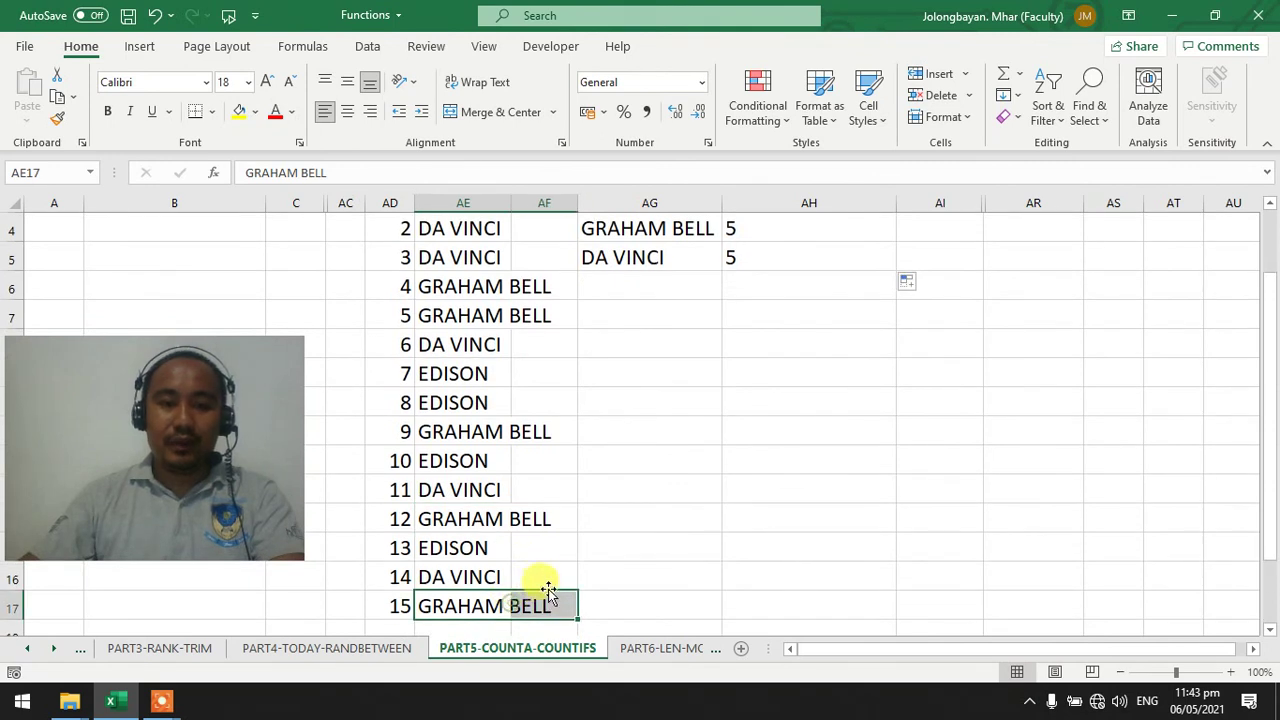
pyautogui.scroll(1, 966, 541)
pyautogui.scroll(1, 966, 541)
# - Check the DA VINCI entries in column AE against the total in AH5
pyautogui.click(752, 345)
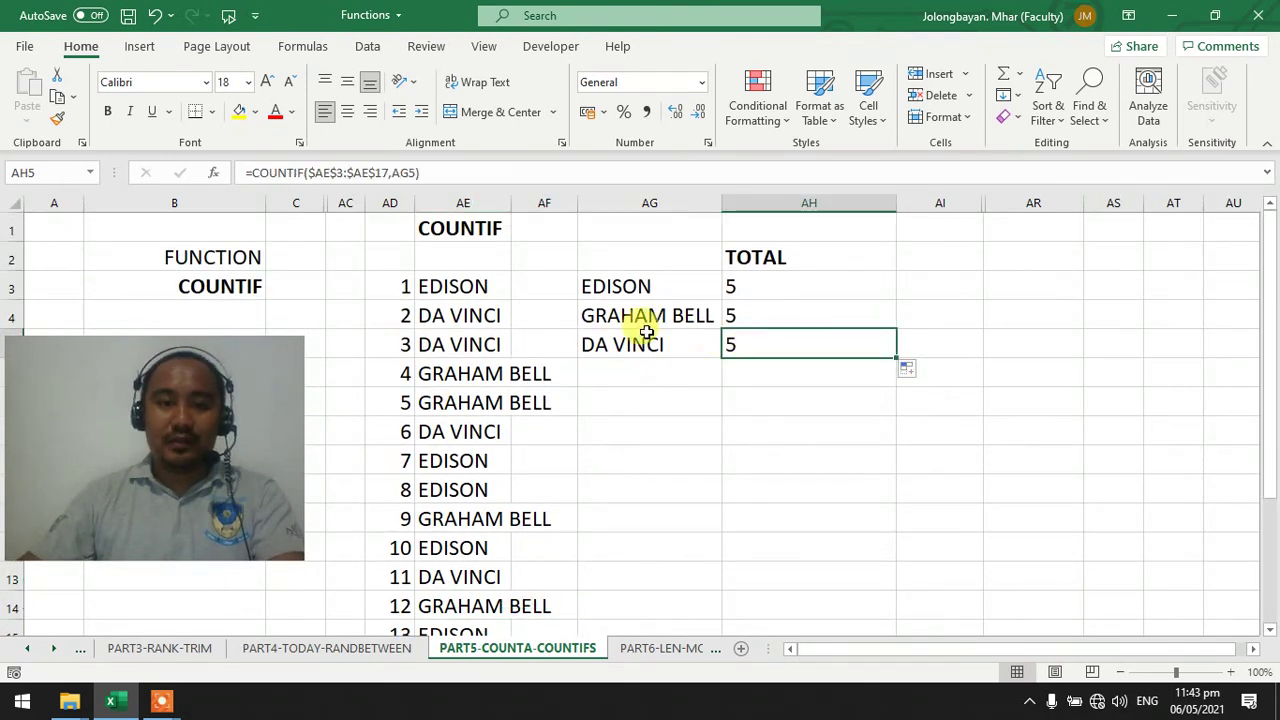
pyautogui.click(483, 314)
pyautogui.click(471, 344)
pyautogui.click(476, 431)
pyautogui.click(486, 576)
pyautogui.scroll(-2, 540, 546)
pyautogui.click(486, 489)
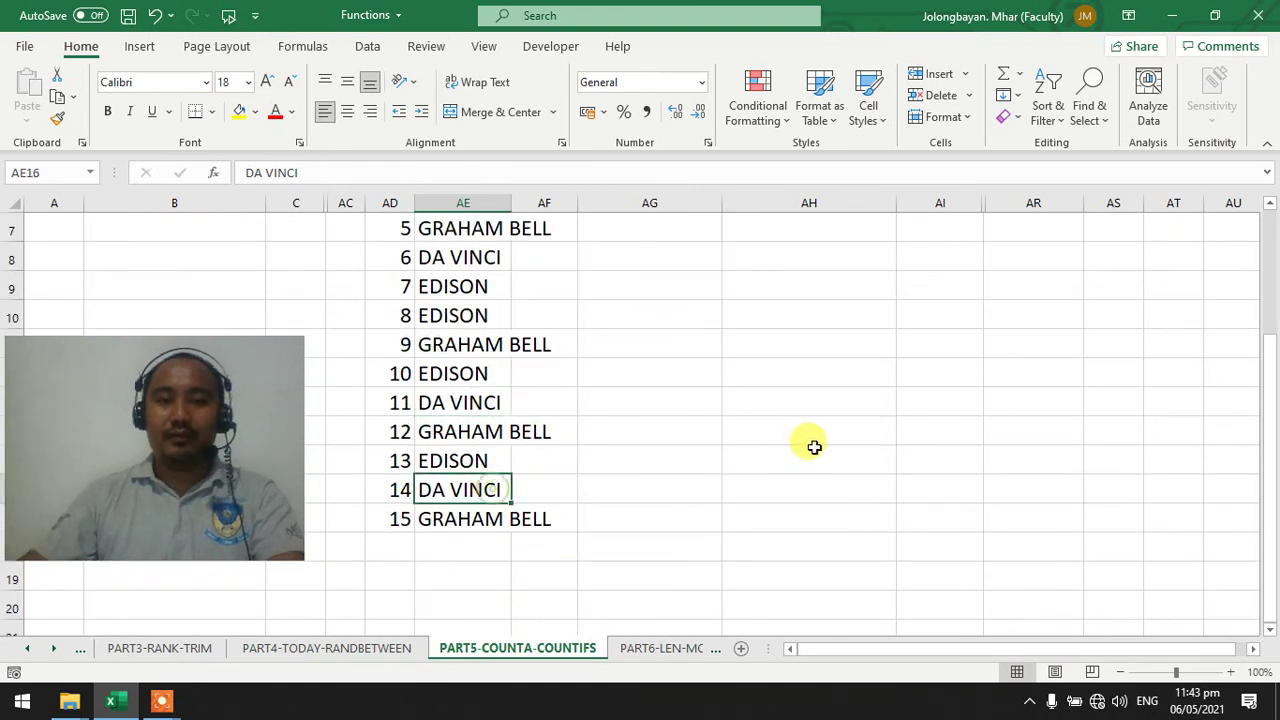
pyautogui.scroll(2, 814, 444)
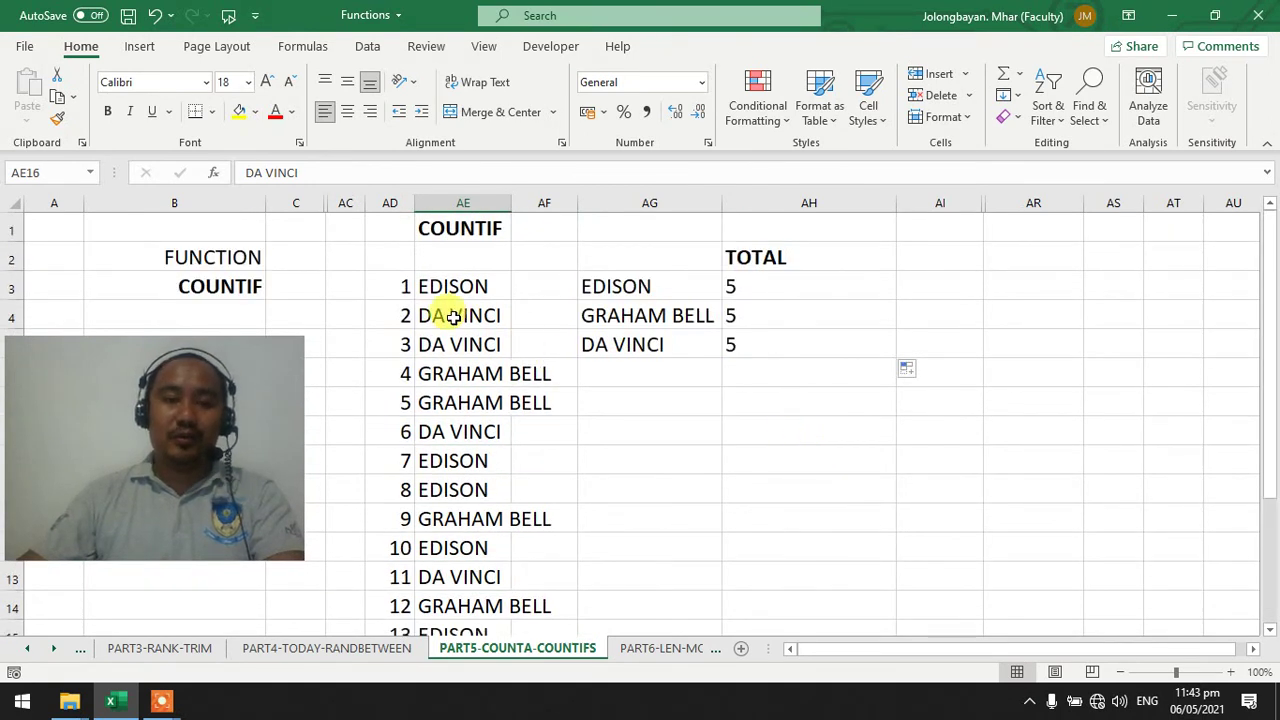
# - Change the fourth section entry in AE6 to EDISON and check the totals in AH3 and AH4
pyautogui.click(462, 431)
pyautogui.click(466, 373)
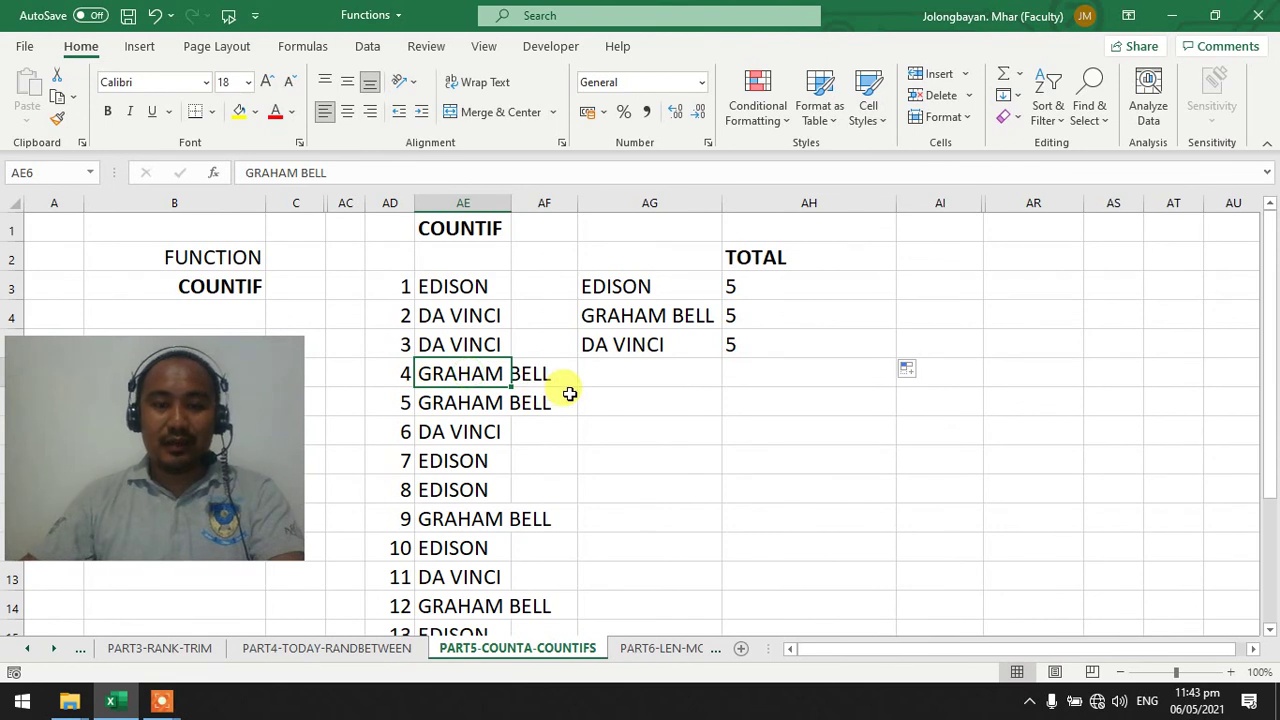
pyautogui.write('EDISON')
pyautogui.press('Return')
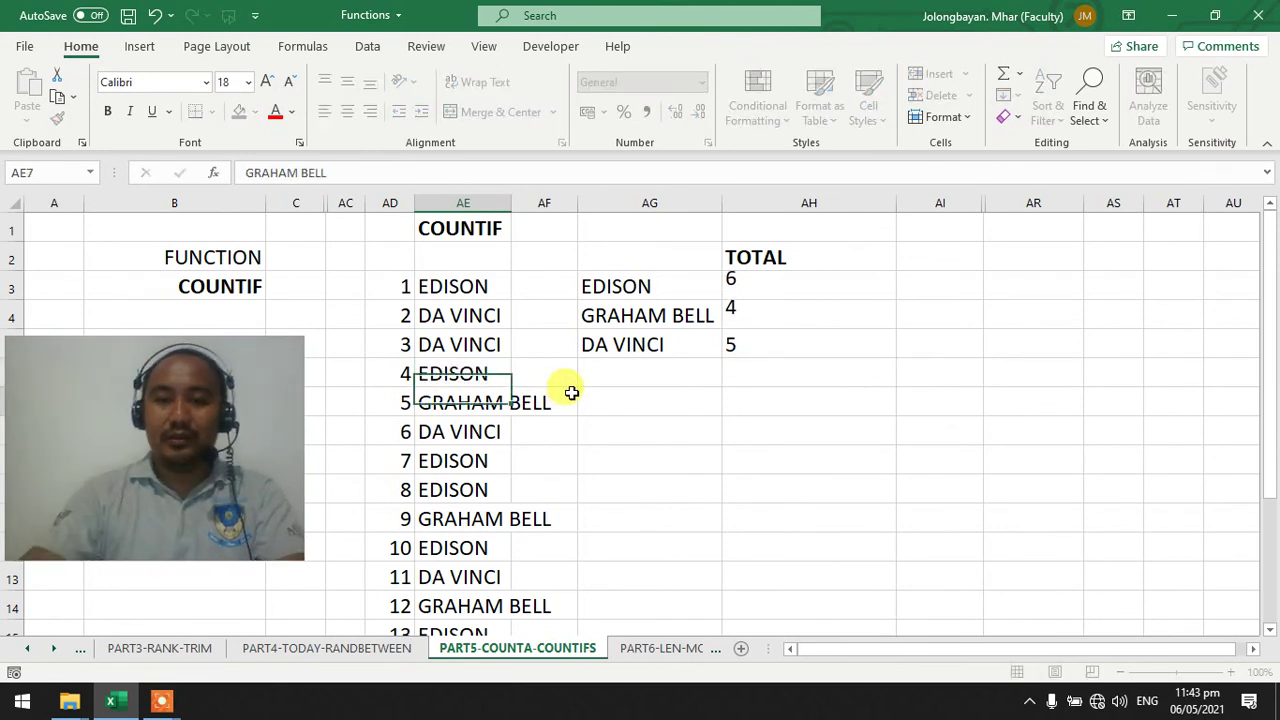
pyautogui.click(749, 289)
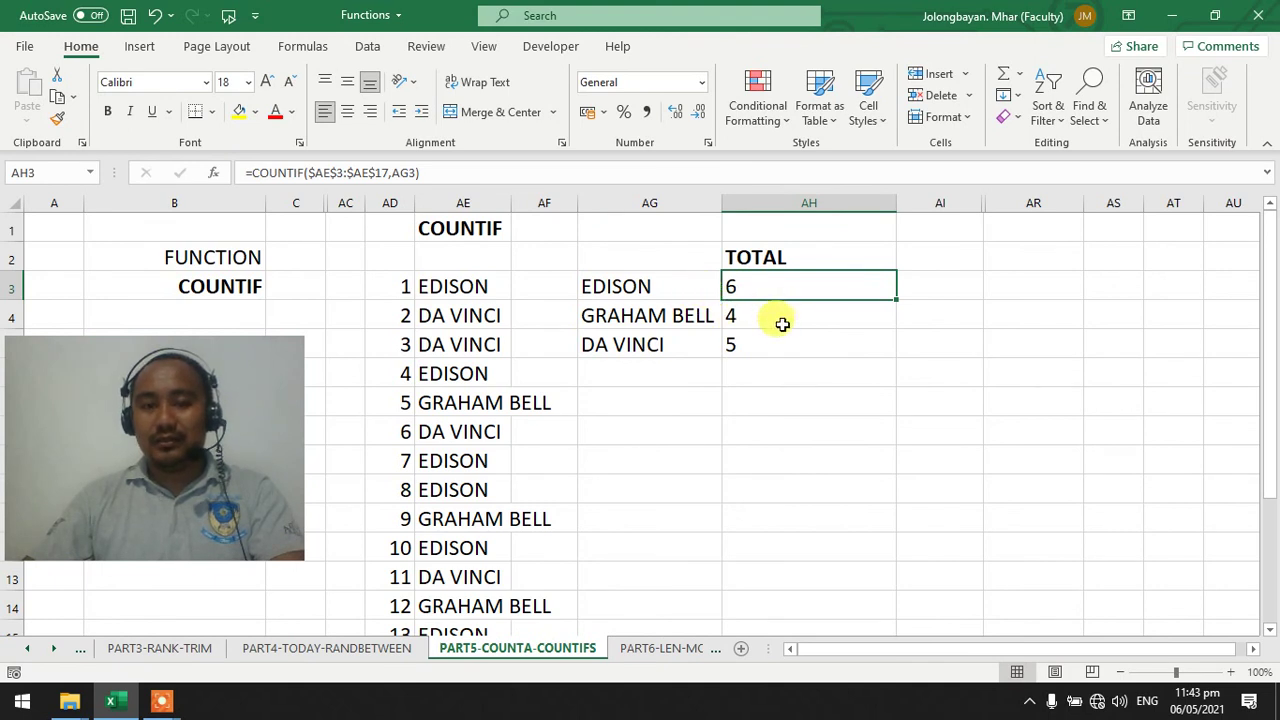
pyautogui.click(782, 324)
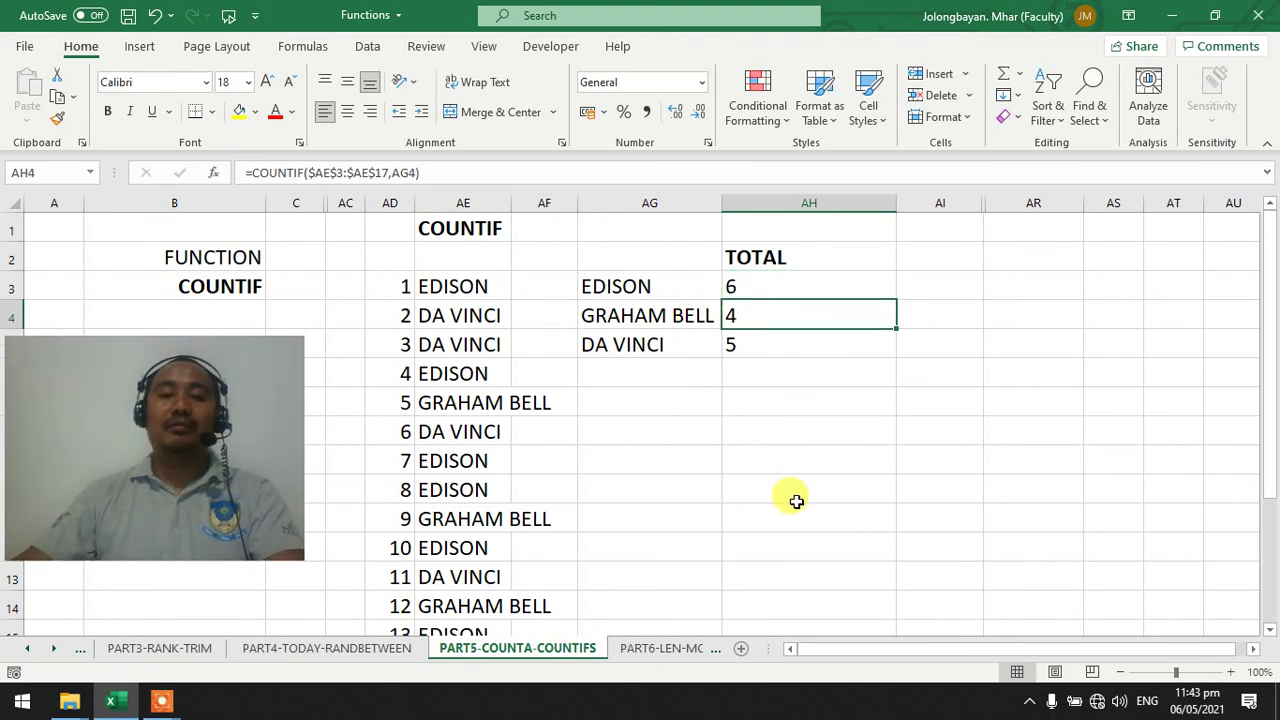
# - Change the function selected in B3 to COUNTIFS
pyautogui.click(461, 232)
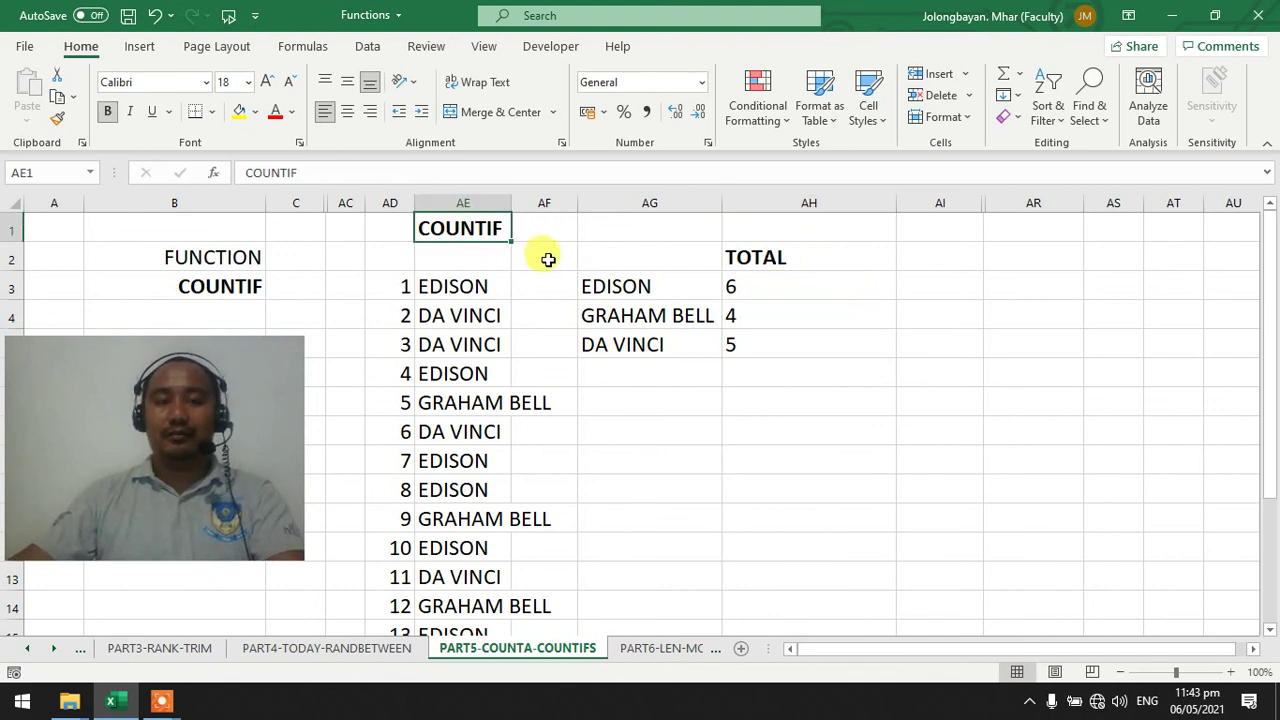
pyautogui.click(257, 295)
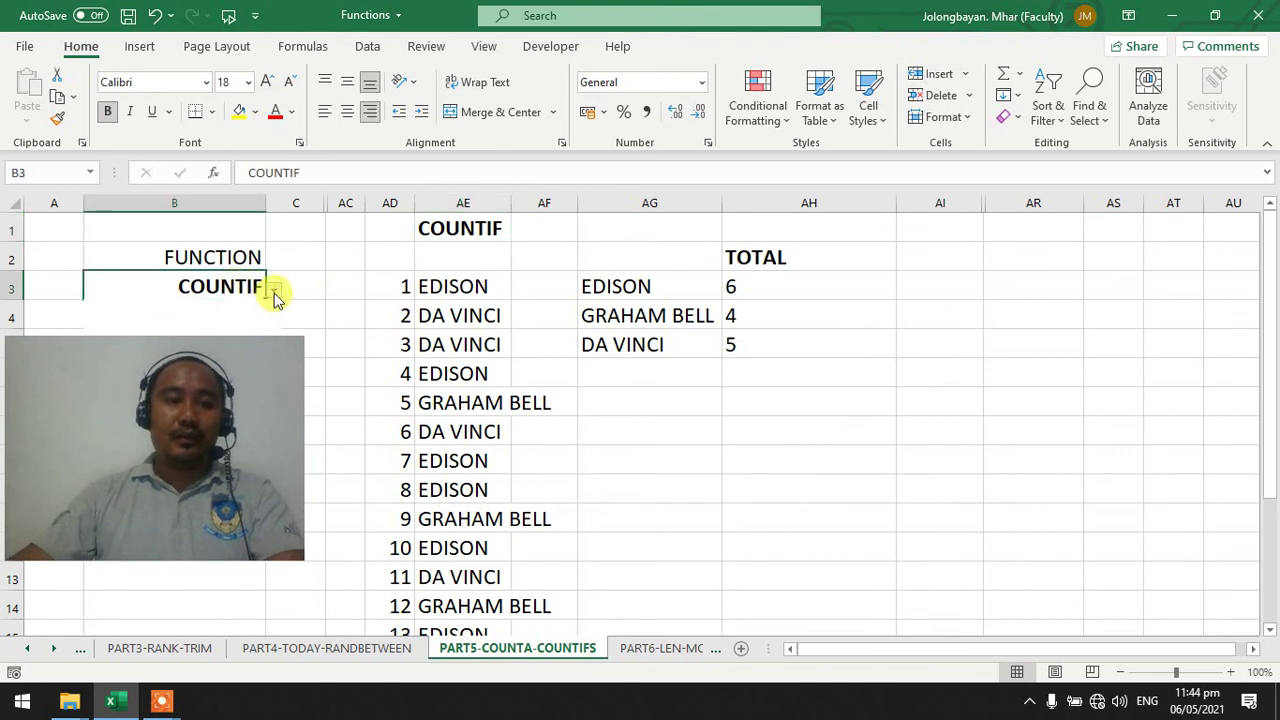
pyautogui.click(274, 292)
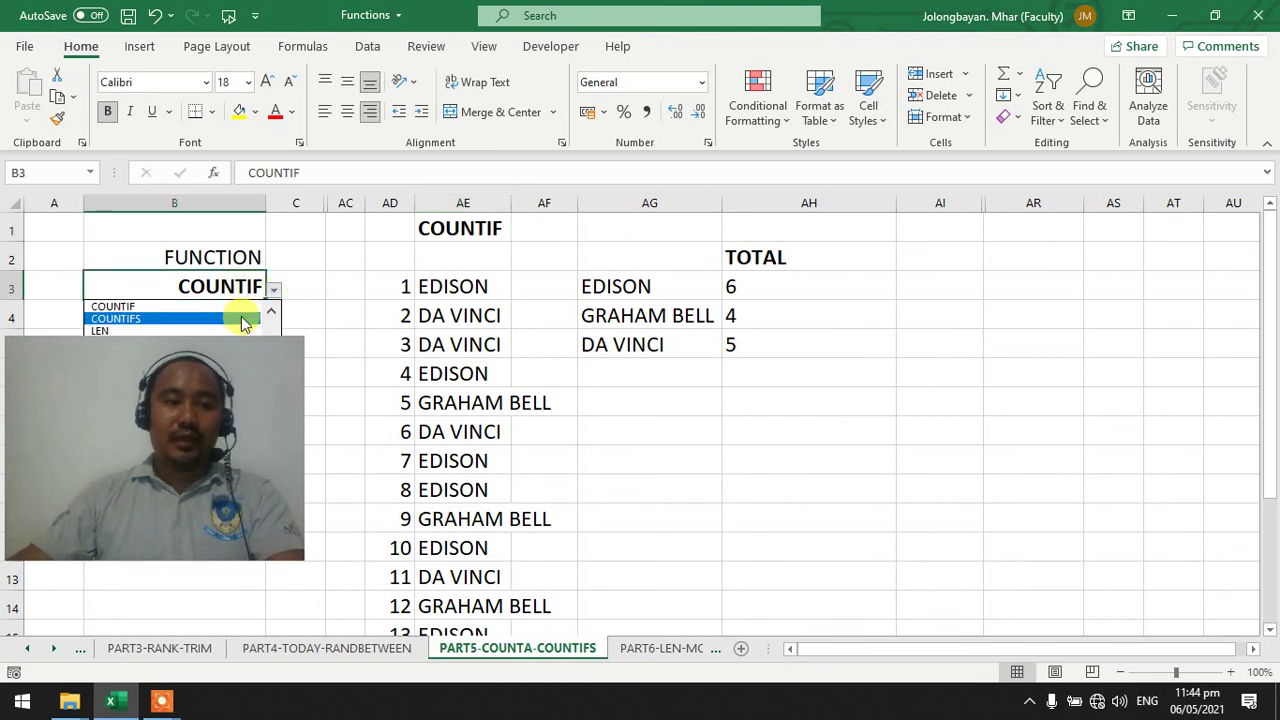
pyautogui.click(243, 320)
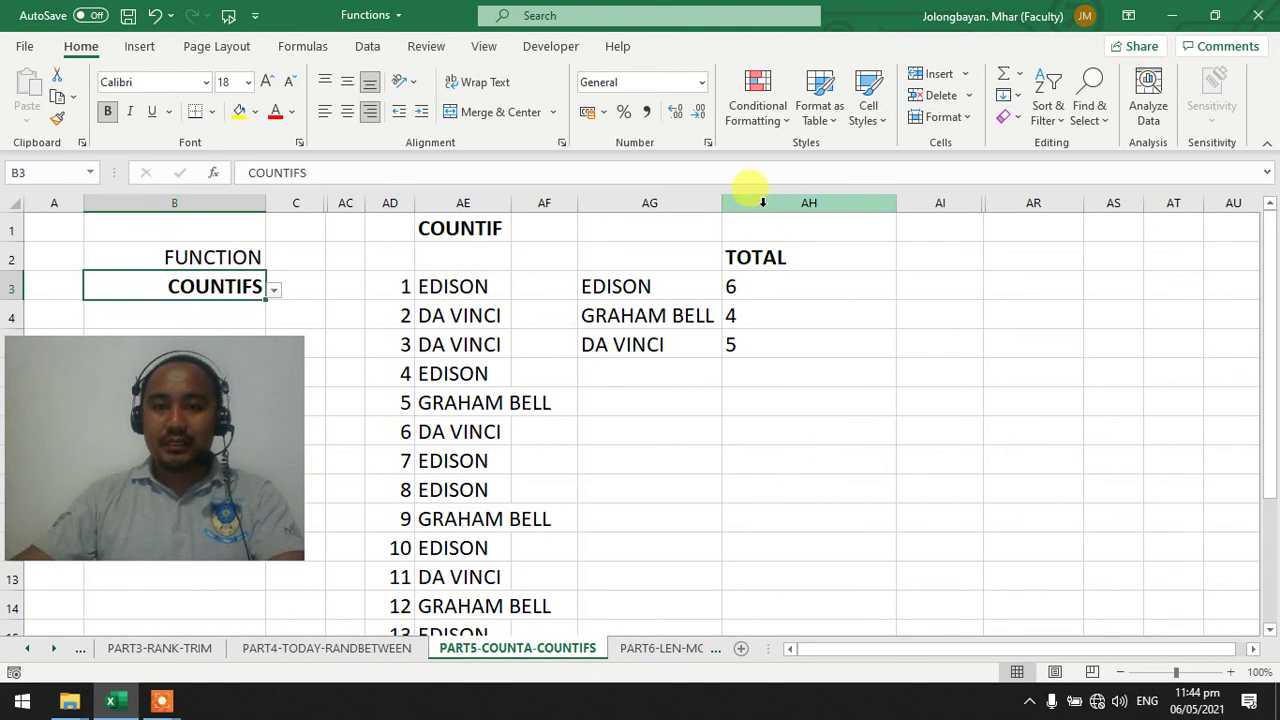
# - Hide columns AD through AH holding the COUNTIF table
pyautogui.moveTo(854, 200)
pyautogui.mouseDown()
pyautogui.moveTo(351, 209)
pyautogui.moveTo(471, 190)
pyautogui.moveTo(472, 203)
pyautogui.mouseUp()
pyautogui.rightClick(380, 207)
pyautogui.click(426, 495)
# - Unhide the columns between AI and AR that hold the COUNTIFS table, keeping their original widths
pyautogui.rightClick(472, 203)
pyautogui.click(556, 518)
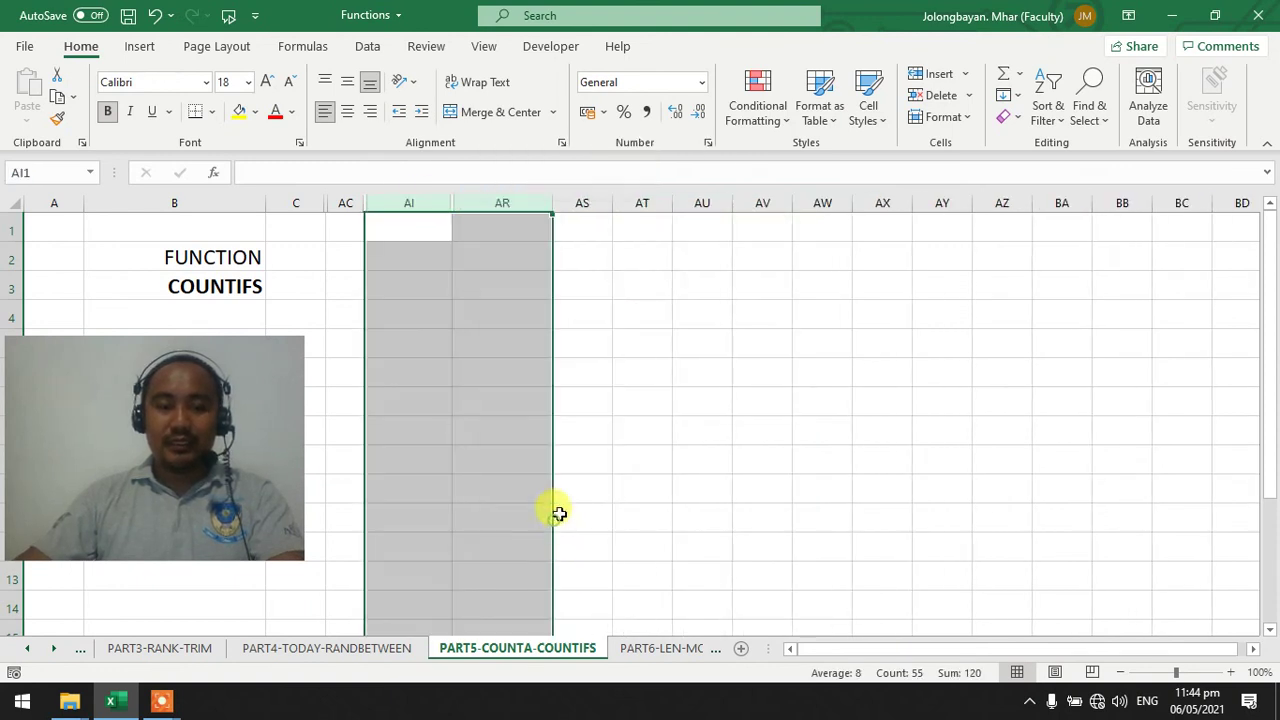
pyautogui.moveTo(451, 201); pyautogui.dragTo(396, 203)
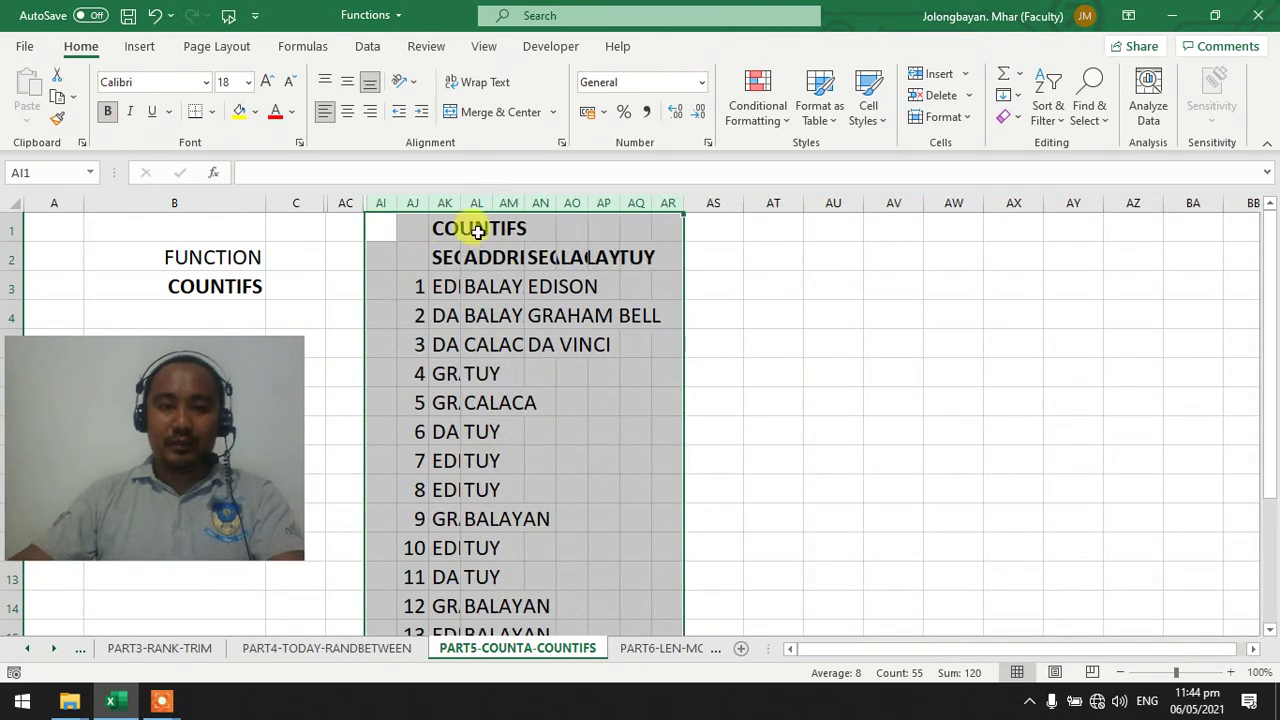
pyautogui.hotkey('ctrl', 'z')
# - Narrow the empty columns AI and AM and slightly widen the SECTION column AK
pyautogui.click(482, 262)
pyautogui.moveTo(452, 203); pyautogui.dragTo(391, 198)
pyautogui.click(851, 407)
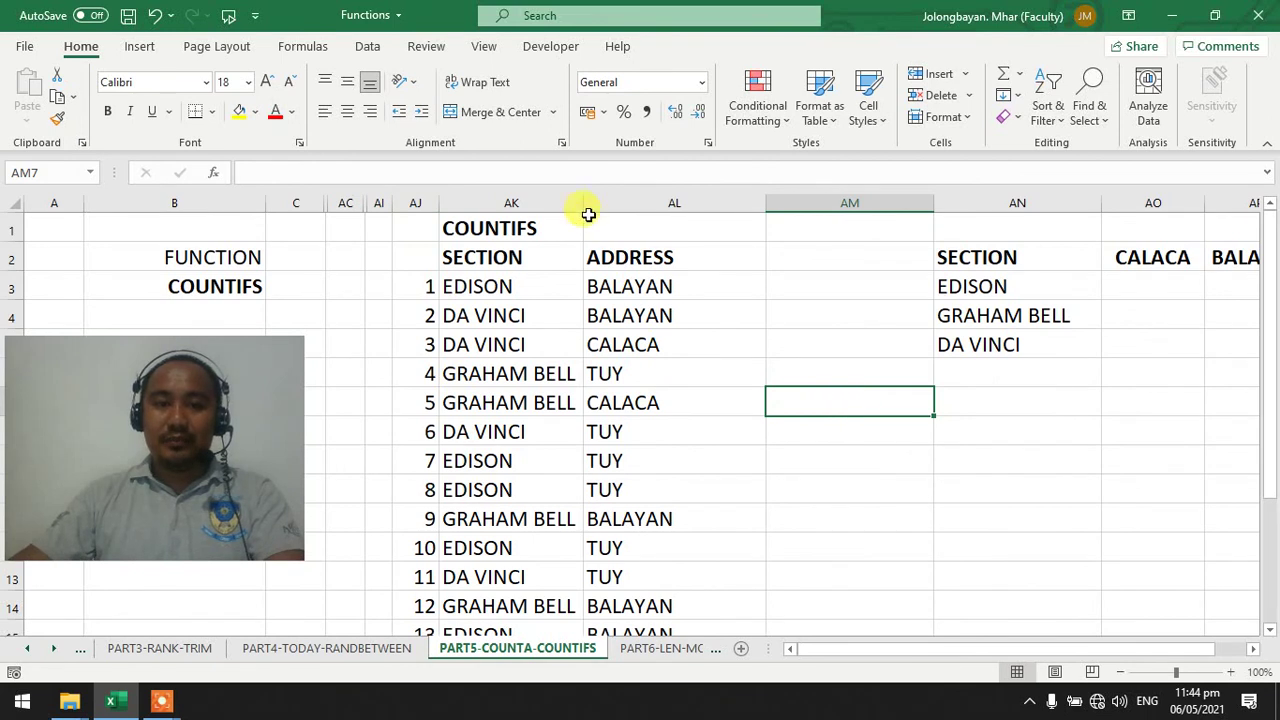
pyautogui.moveTo(583, 207); pyautogui.dragTo(605, 203)
pyautogui.moveTo(955, 197); pyautogui.dragTo(833, 205)
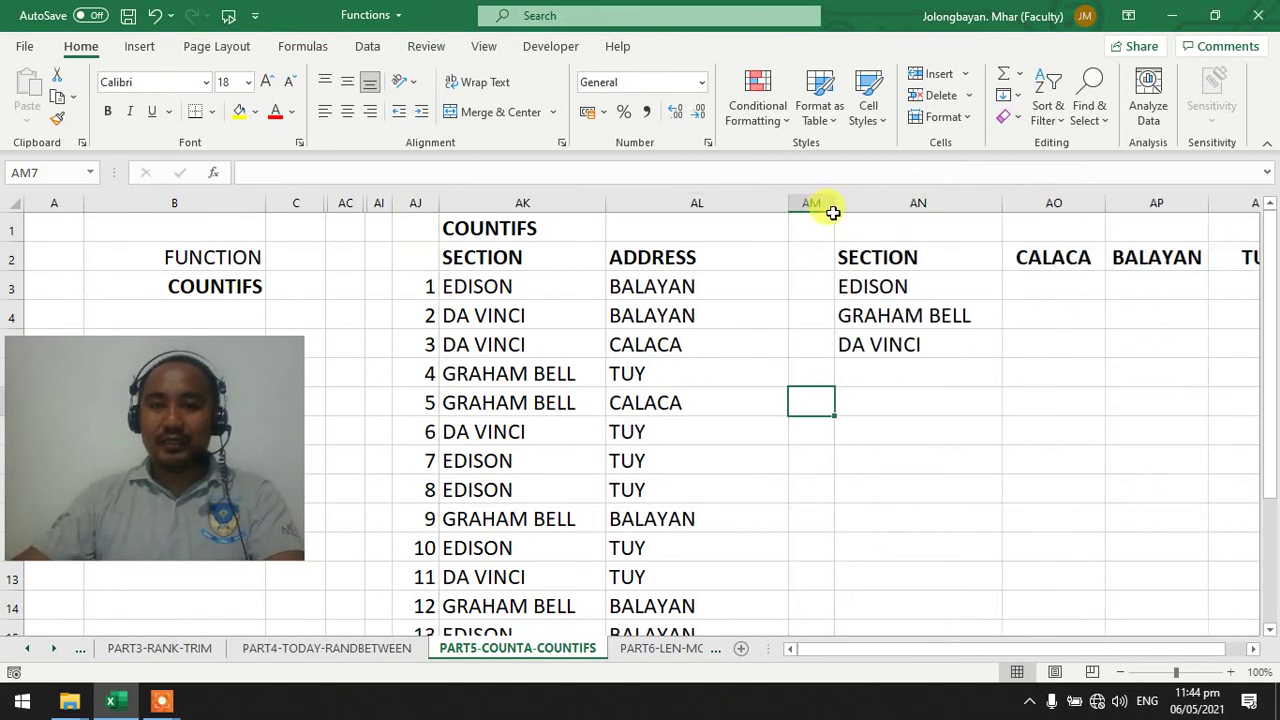
# - Examine the SECTION and ADDRESS list and the empty count grid AO3:AQ5 for CALACA, BALAYAN and TUY
pyautogui.moveTo(1006, 650); pyautogui.dragTo(1041, 638)
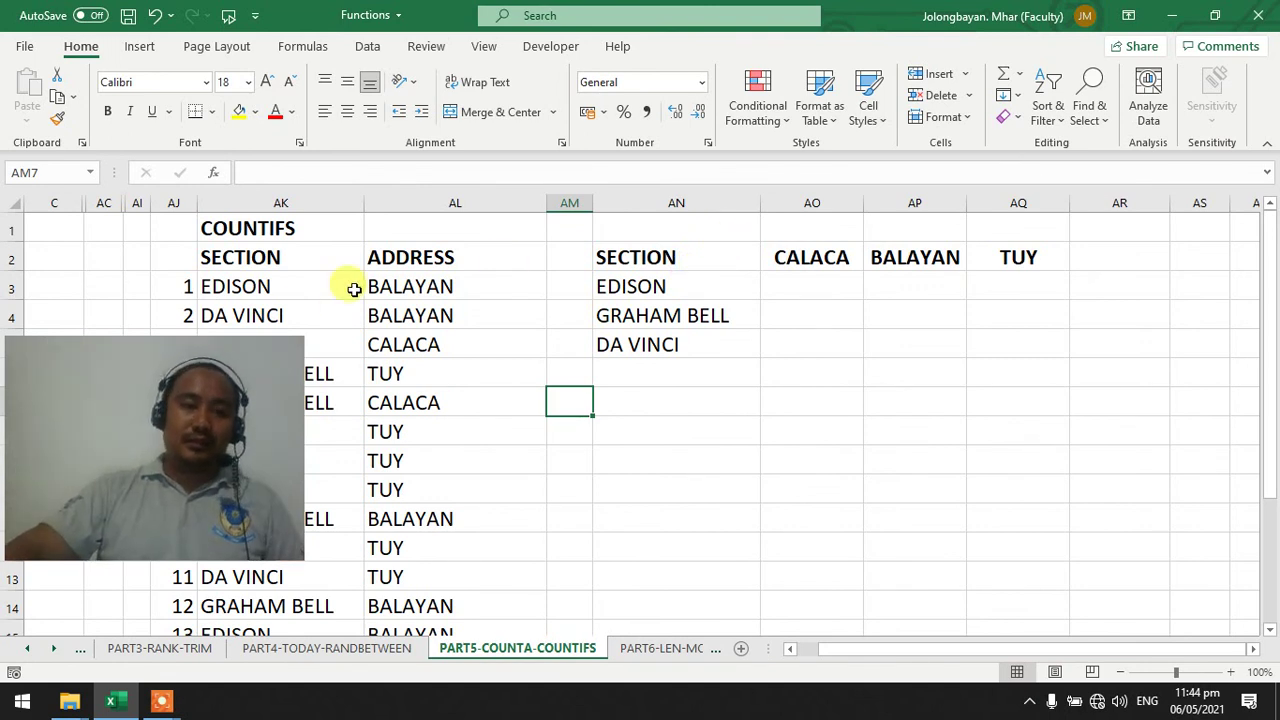
pyautogui.click(289, 289)
pyautogui.moveTo(289, 289); pyautogui.dragTo(292, 316)
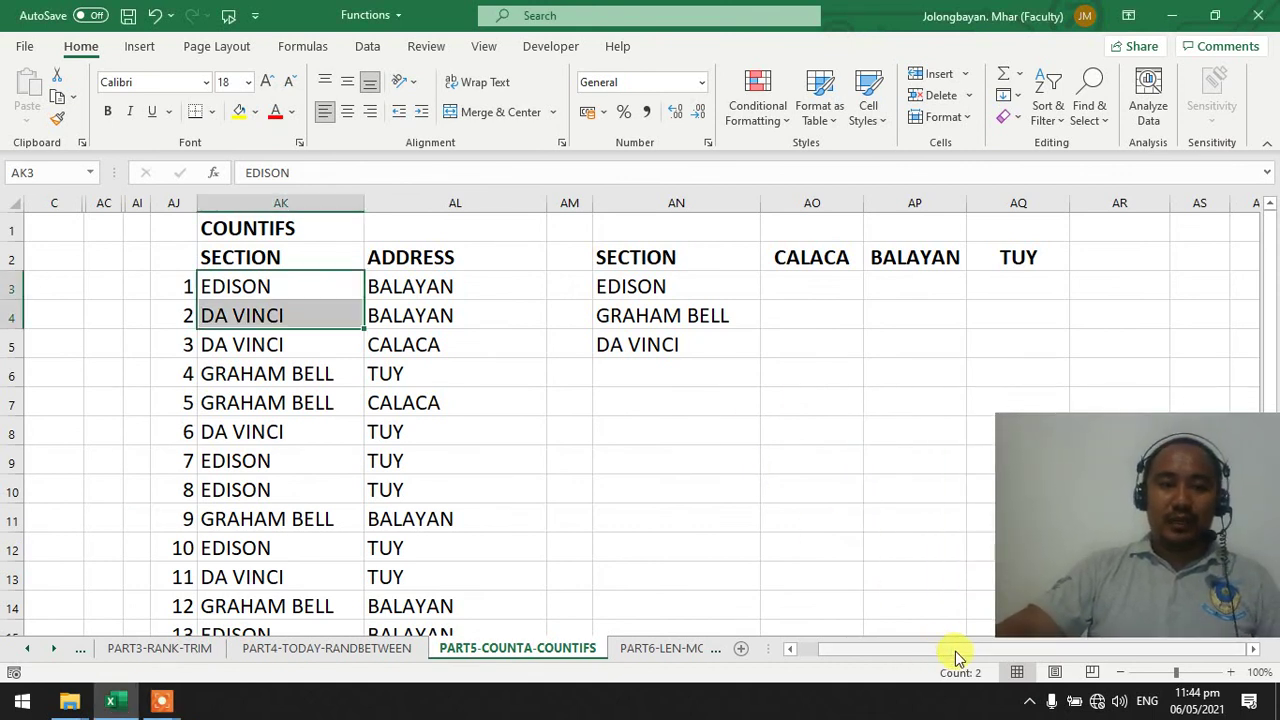
pyautogui.click(456, 461)
pyautogui.press('Right')
pyautogui.press('Right')
pyautogui.press('Right')
pyautogui.press('Right')
pyautogui.press('Right')
pyautogui.press('Right')
pyautogui.press('Right')
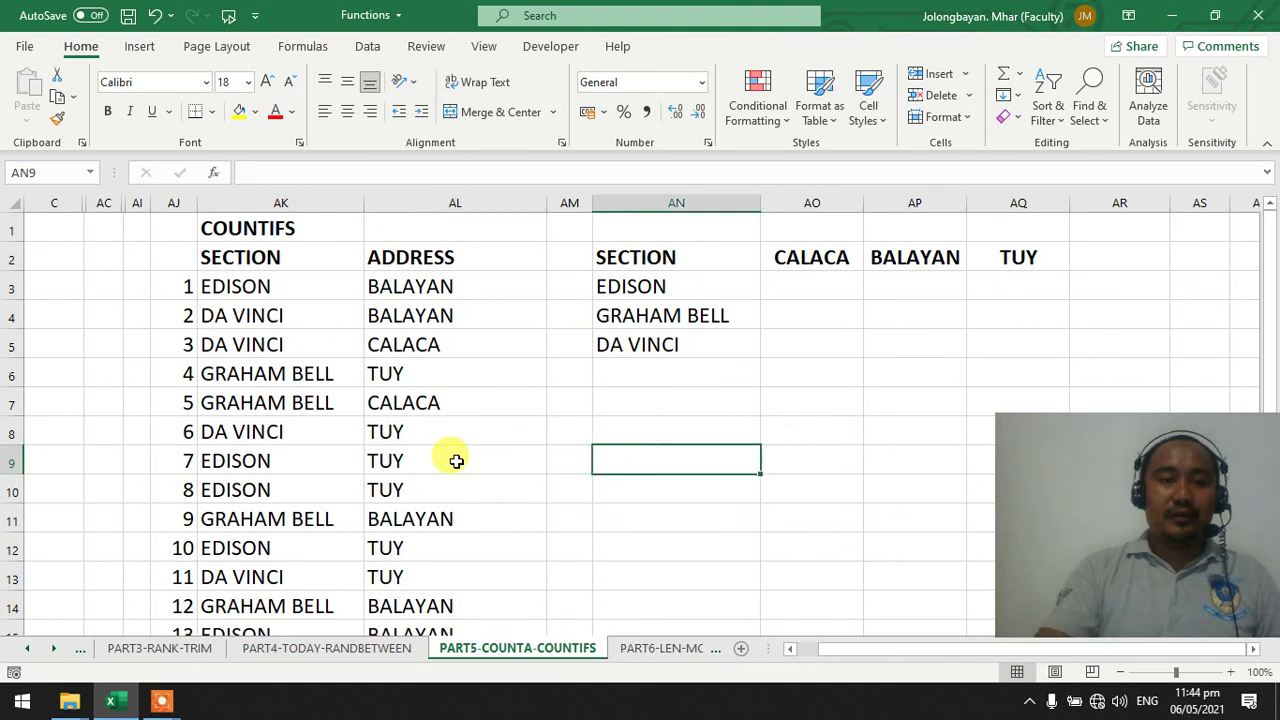
pyautogui.press('Right')
pyautogui.press('Right')
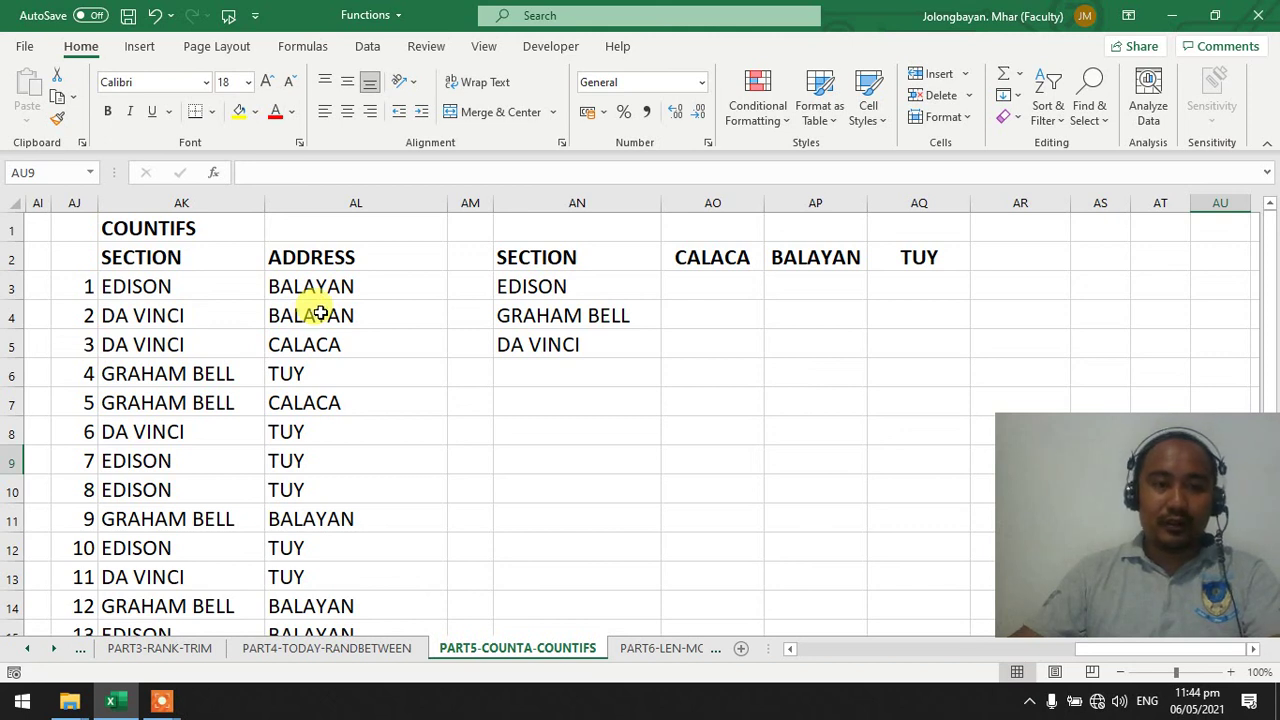
pyautogui.moveTo(734, 286); pyautogui.dragTo(884, 347)
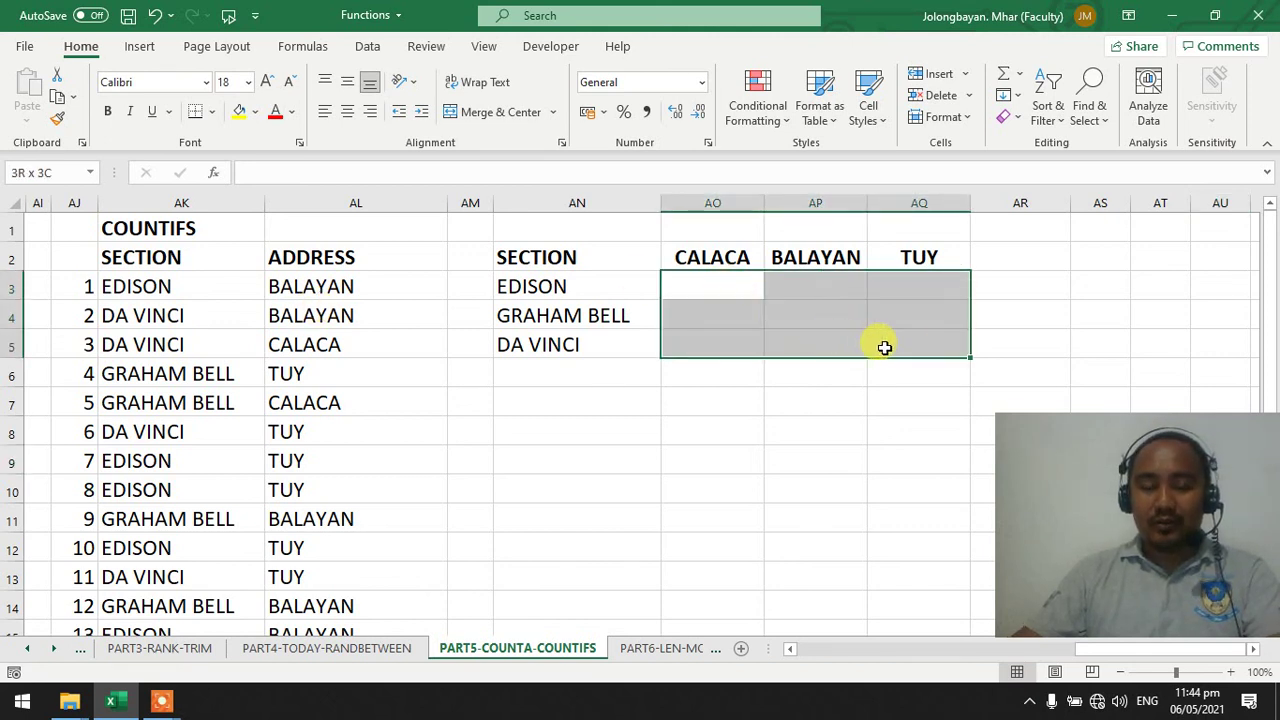
pyautogui.click(712, 286)
pyautogui.click(586, 287)
pyautogui.click(805, 285)
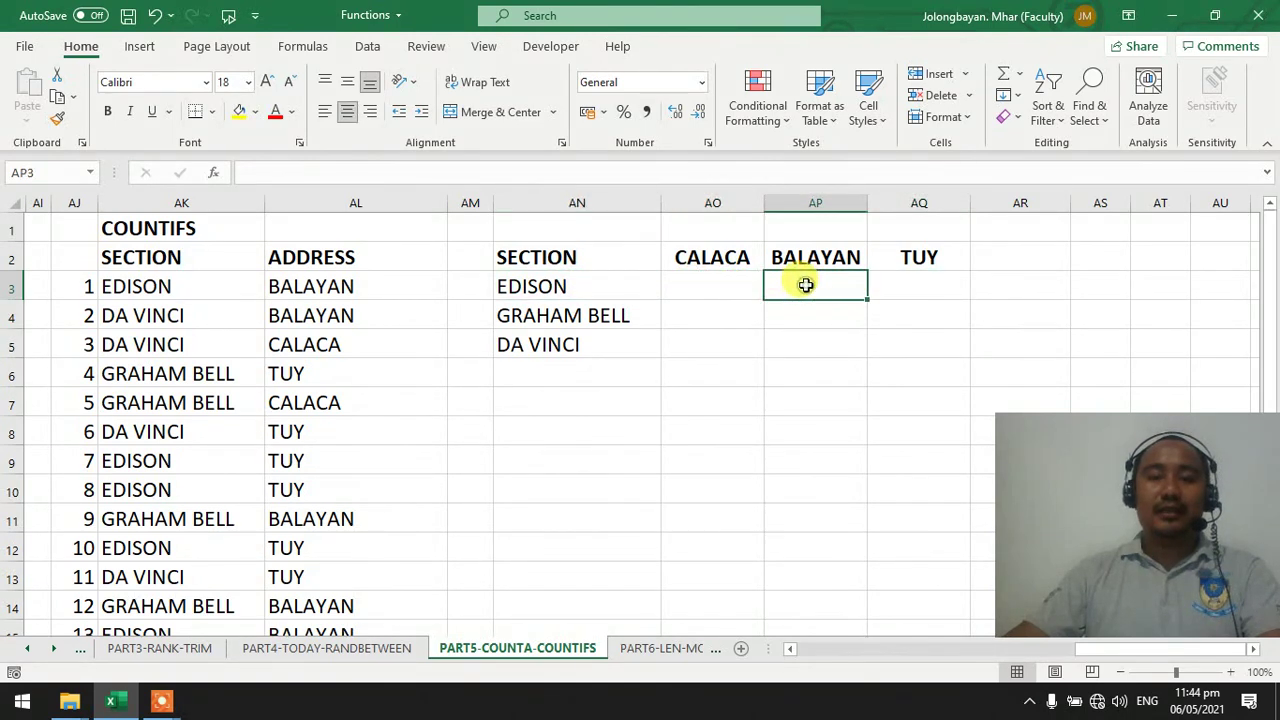
pyautogui.click(929, 278)
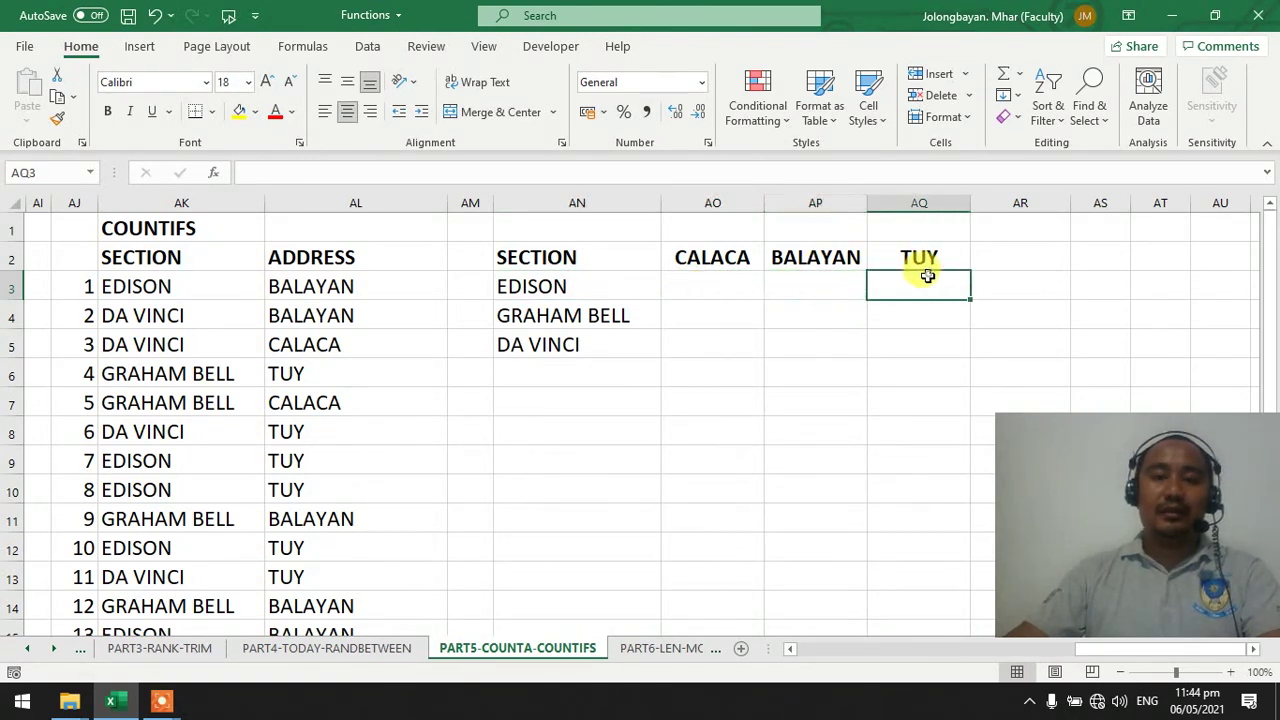
# - Start a COUNTIFS formula in AO3, the CALACA count for the EDISON section
pyautogui.click(734, 287)
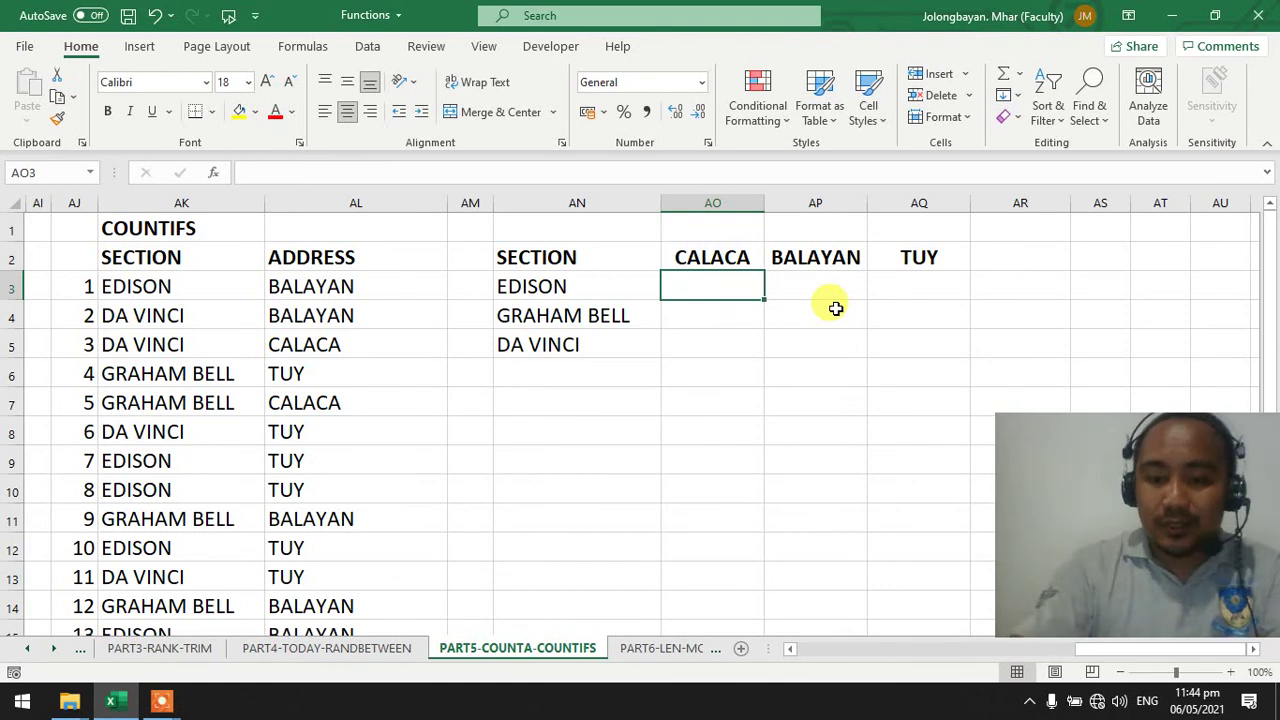
pyautogui.write('=')
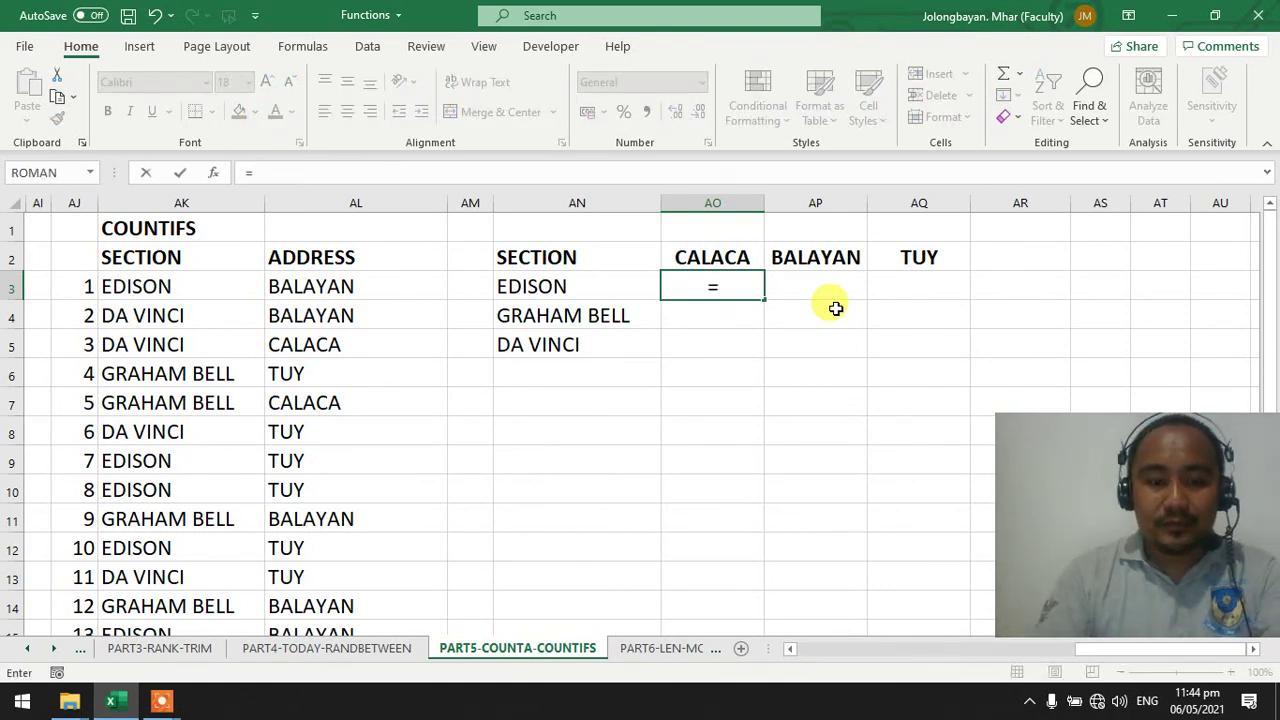
pyautogui.write('COU')
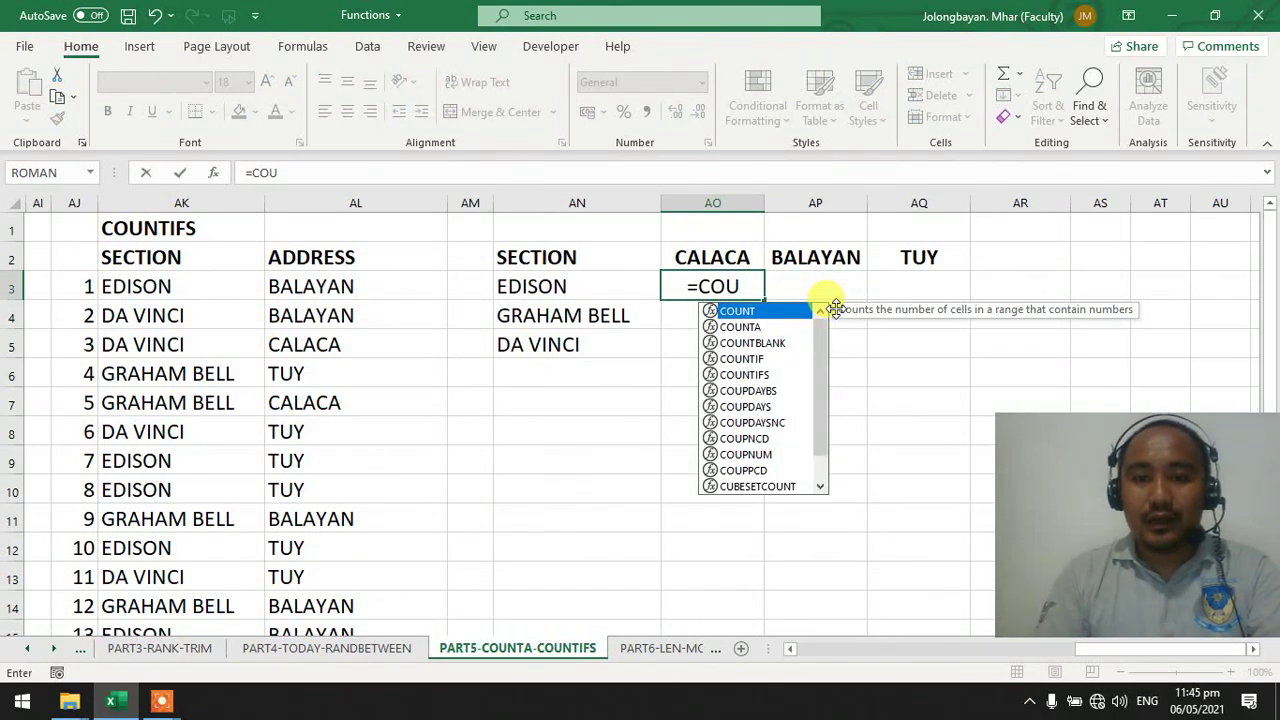
pyautogui.press('Down')
pyautogui.press('Down')
pyautogui.press('Down')
pyautogui.press('Down')
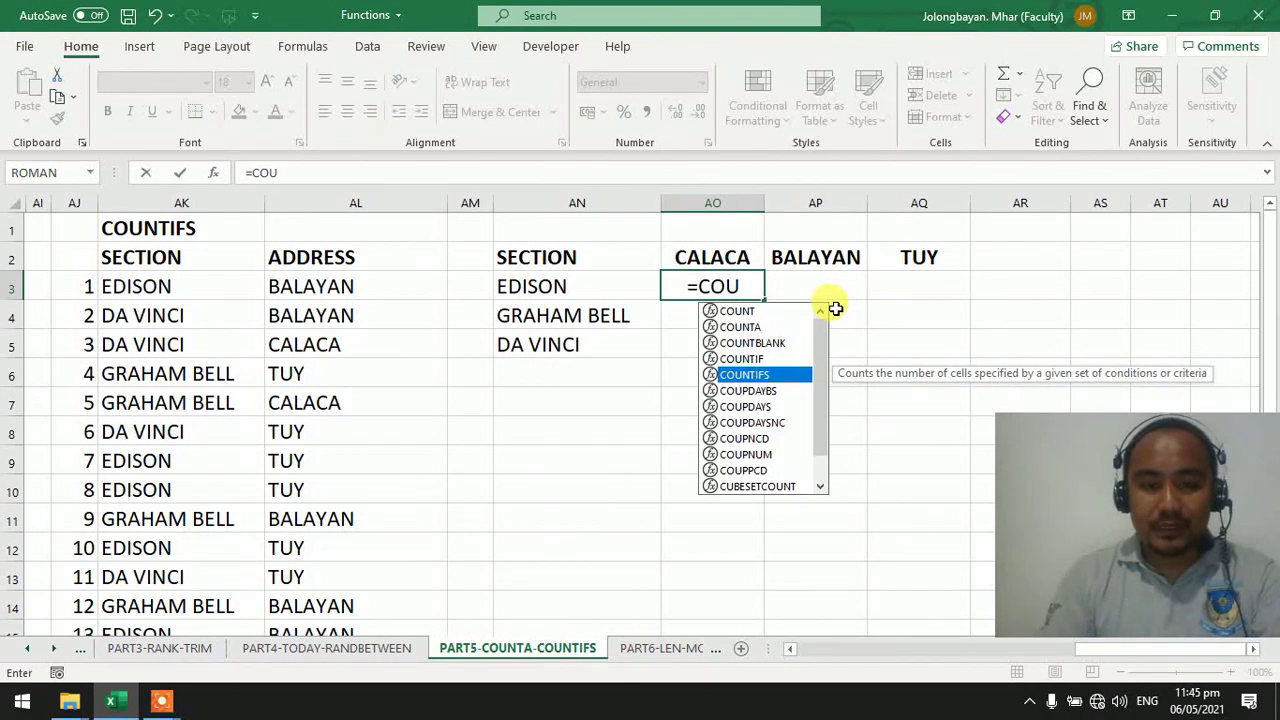
pyautogui.press('Tab')
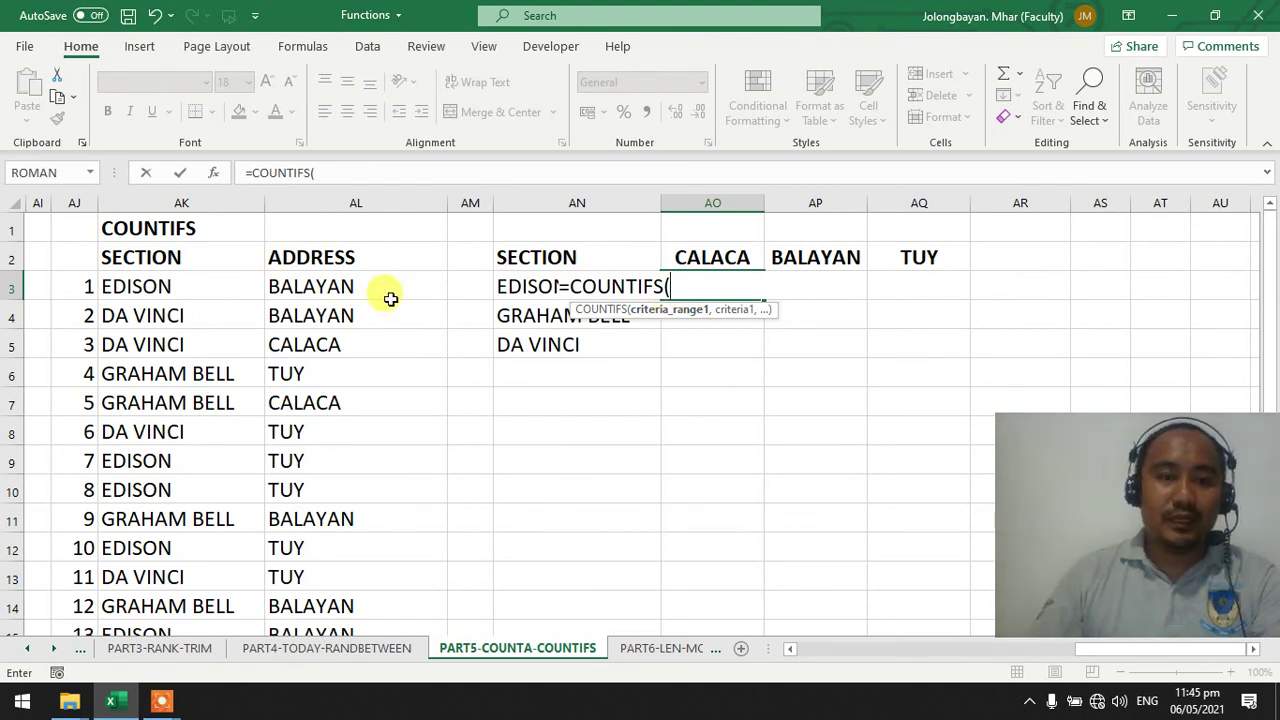
# - Set the first COUNTIFS range to the absolute section range $AK$3:$AK$17 with AN3 as its criterion
pyautogui.click(197, 290)
pyautogui.moveTo(197, 290); pyautogui.dragTo(206, 606)
pyautogui.scroll(1, 500, 449)
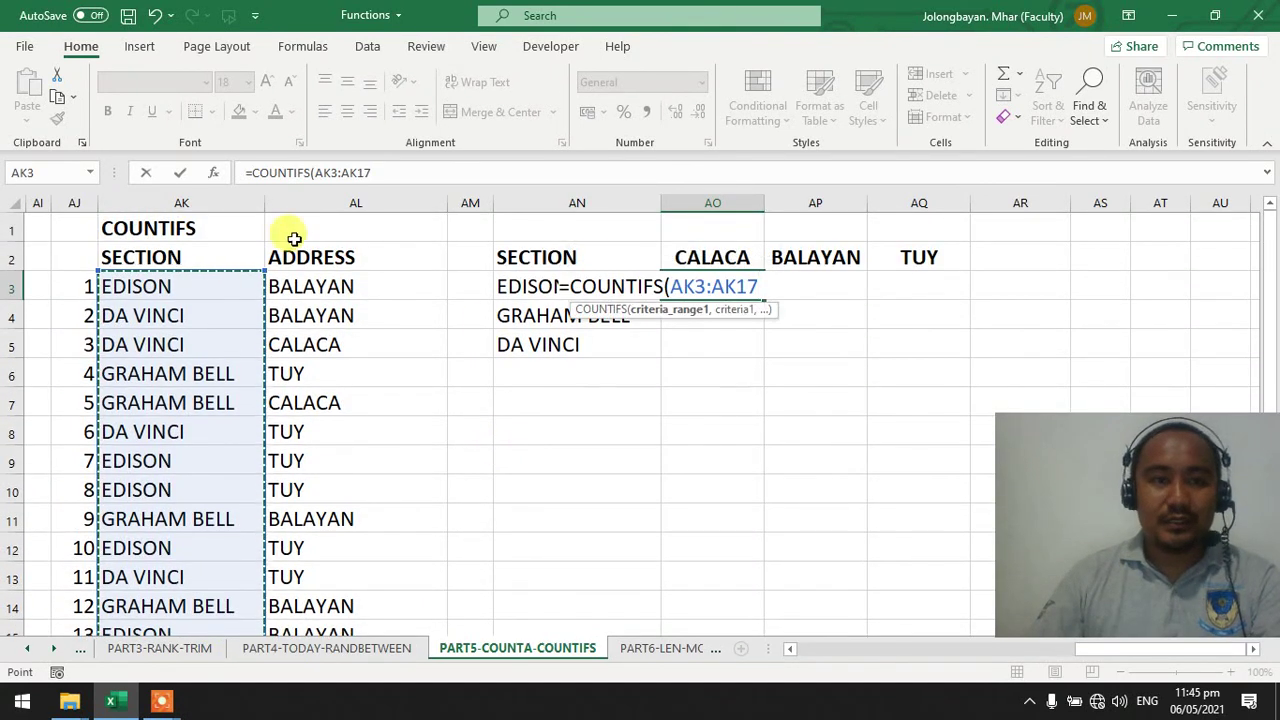
pyautogui.click(316, 173)
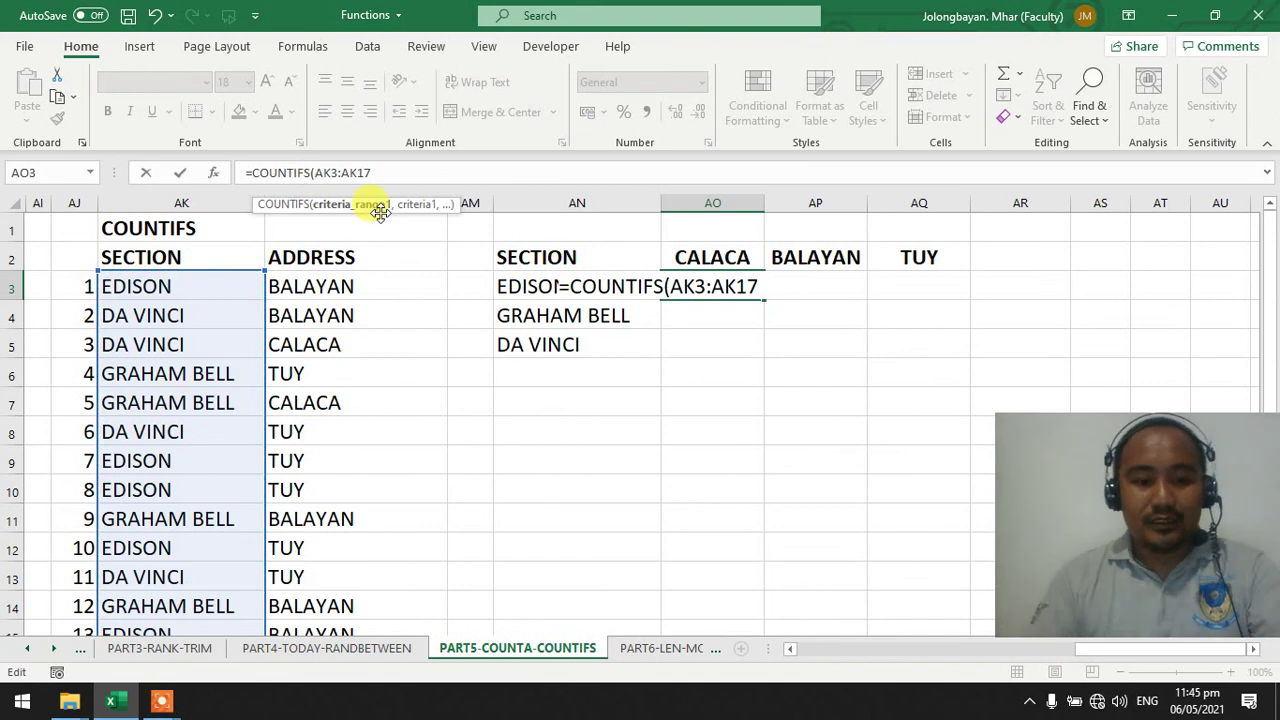
pyautogui.write('$AK$')
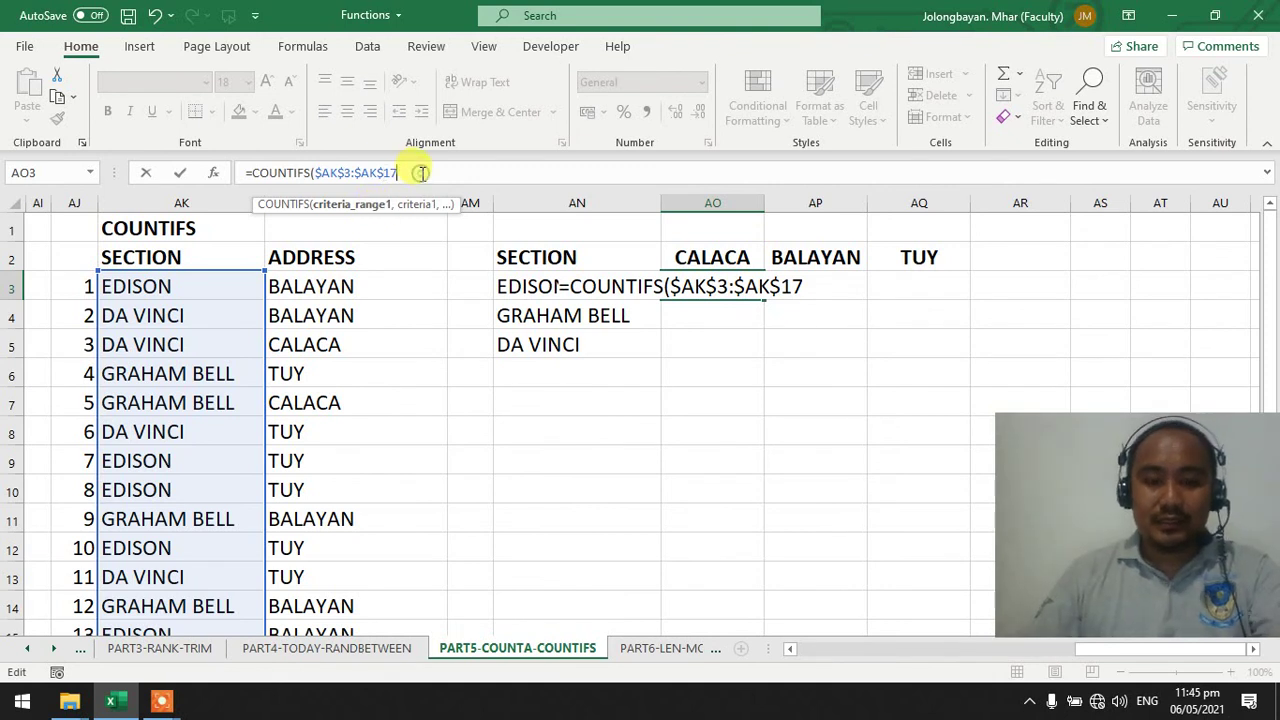
pyautogui.write(',')
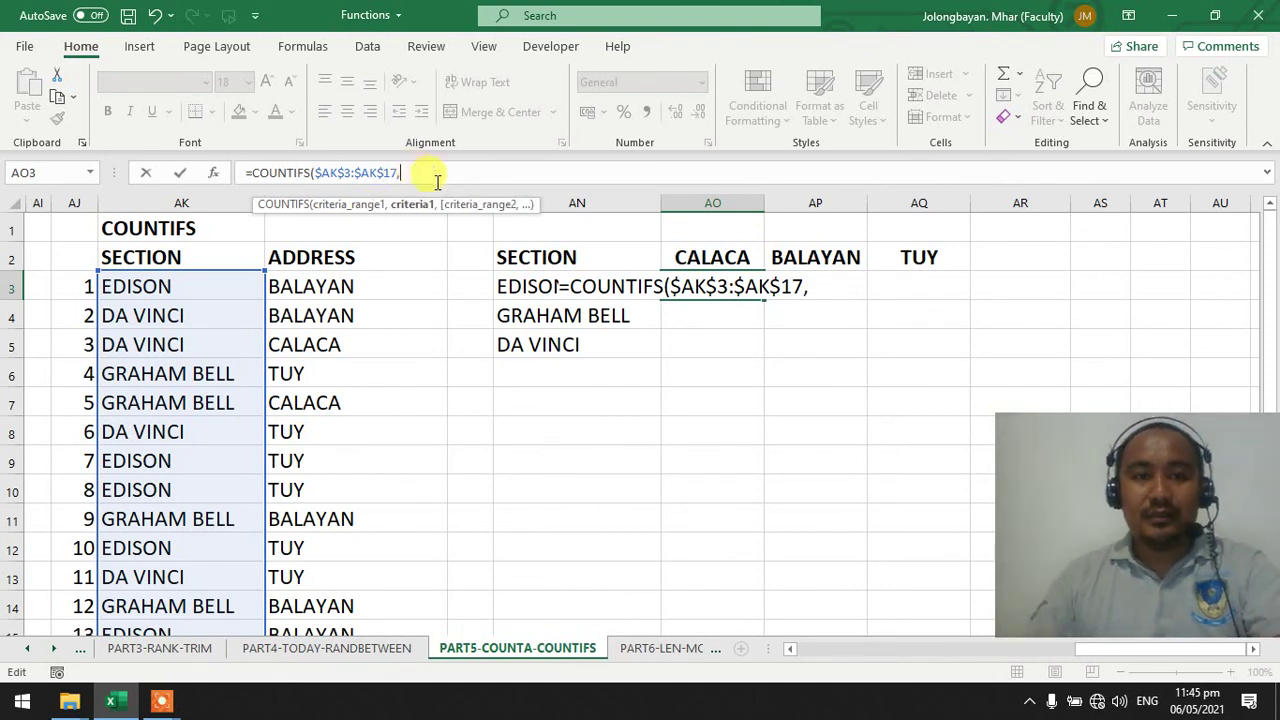
pyautogui.click(505, 286)
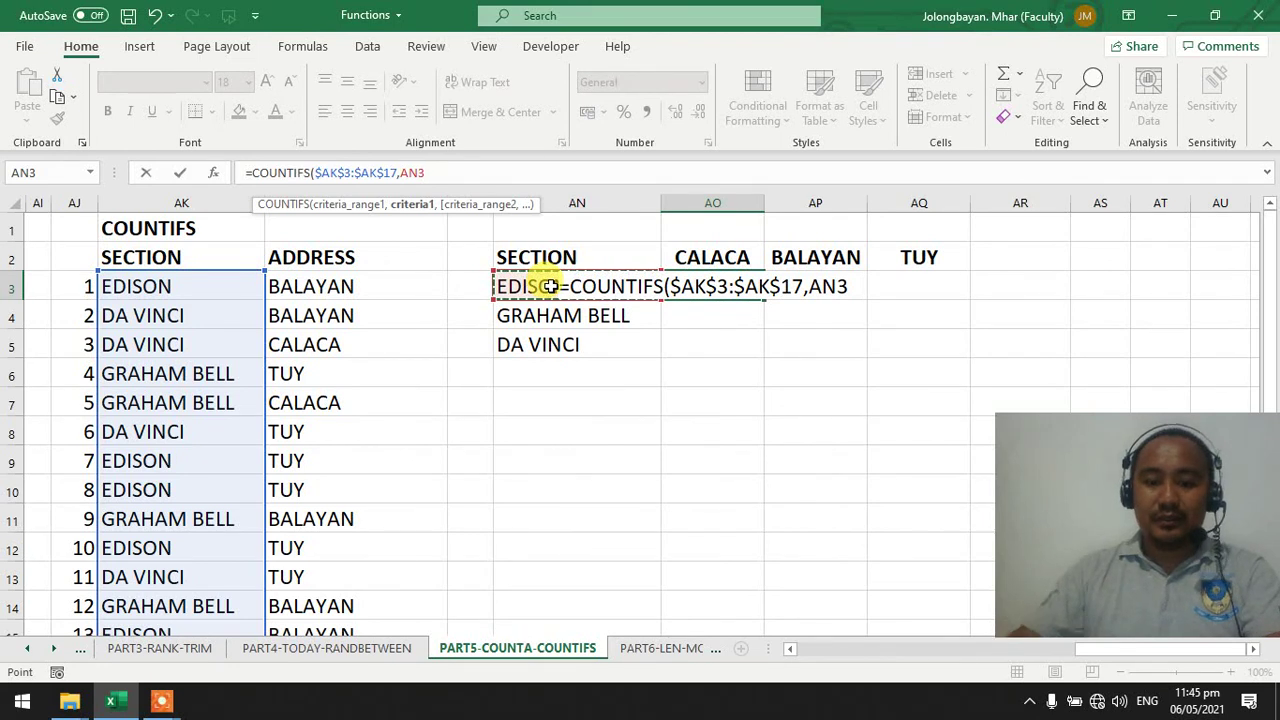
pyautogui.write(',')
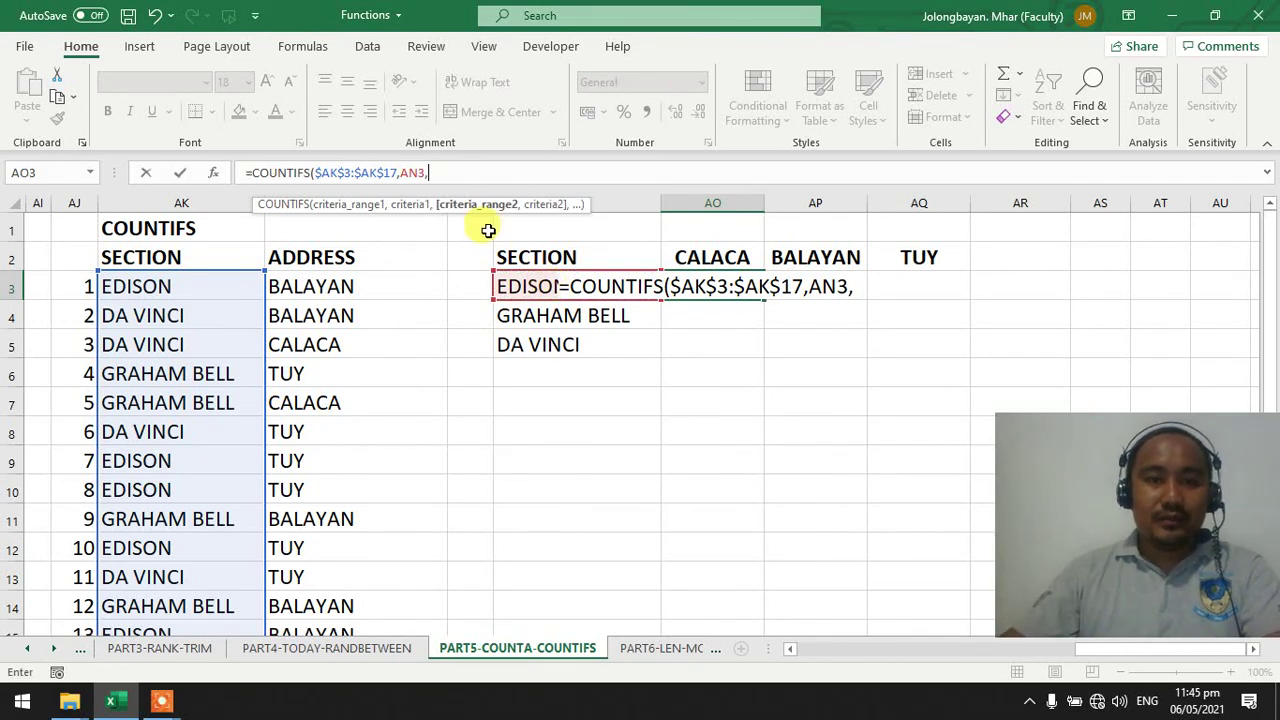
# - Add the absolute address range $AL$3:$AL$17 with criterion $AO$2 as the second condition and enter the formula
pyautogui.moveTo(334, 285); pyautogui.dragTo(337, 603)
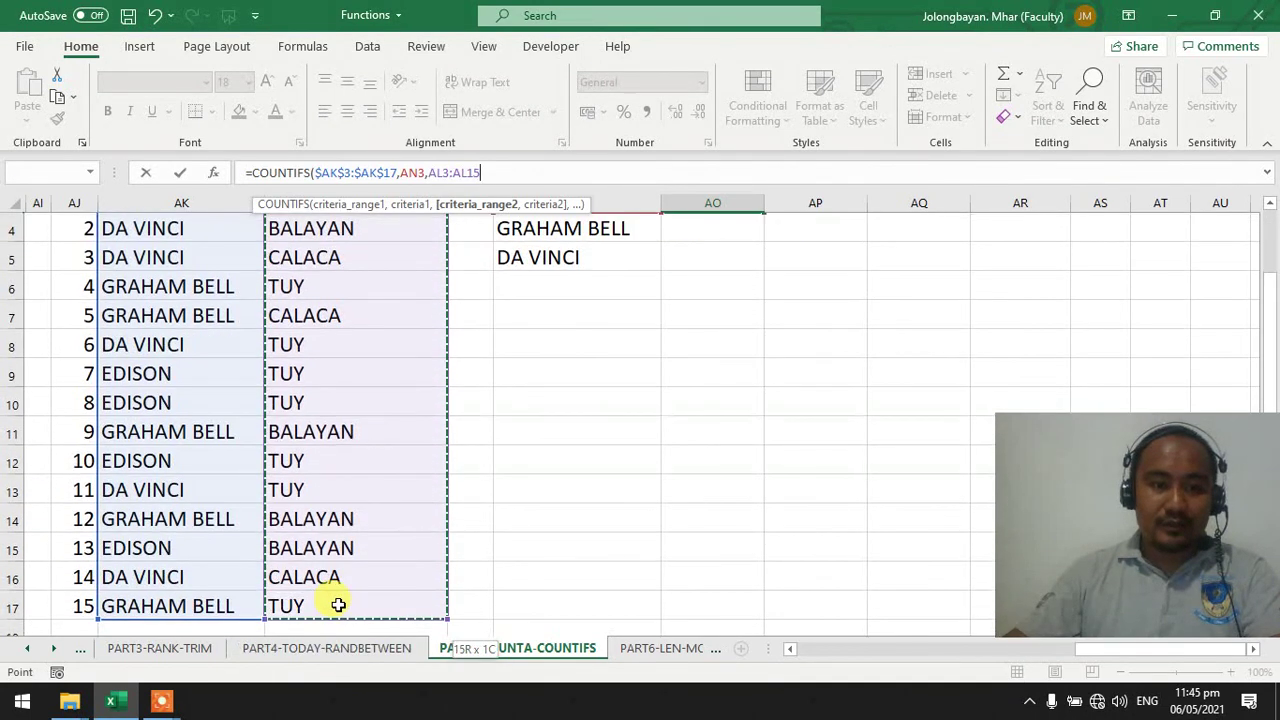
pyautogui.click(430, 173)
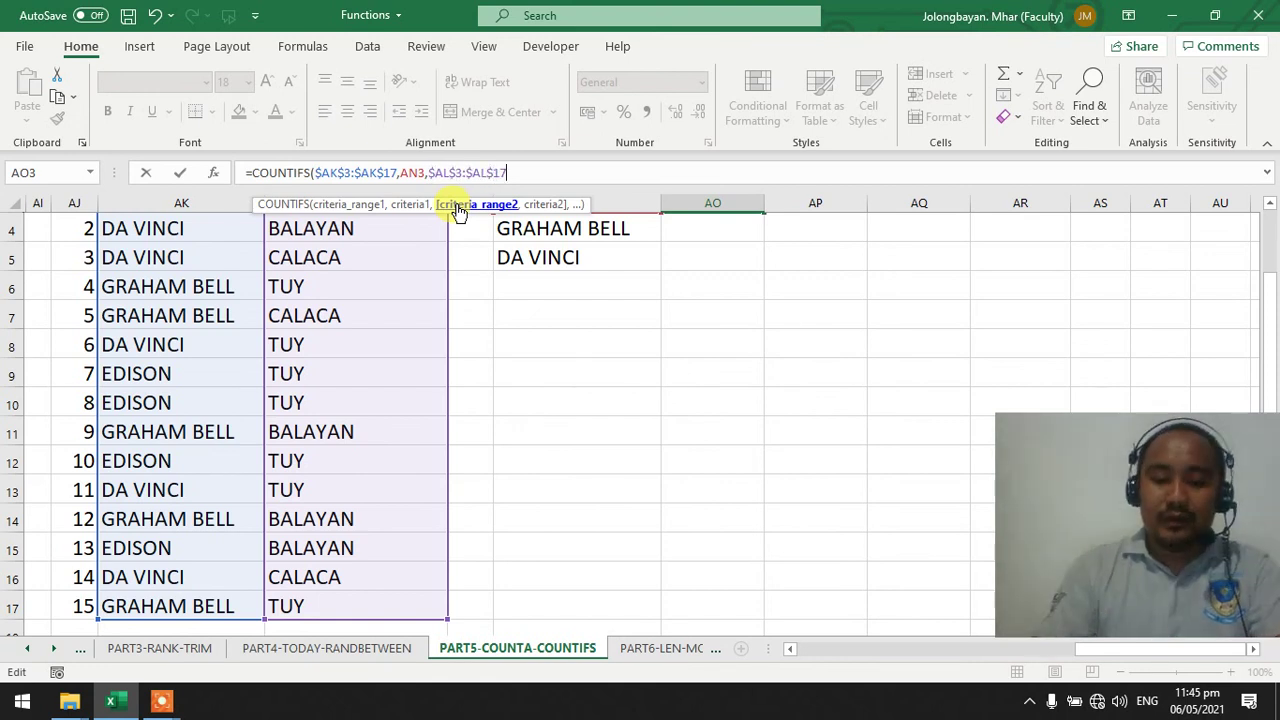
pyautogui.write(',')
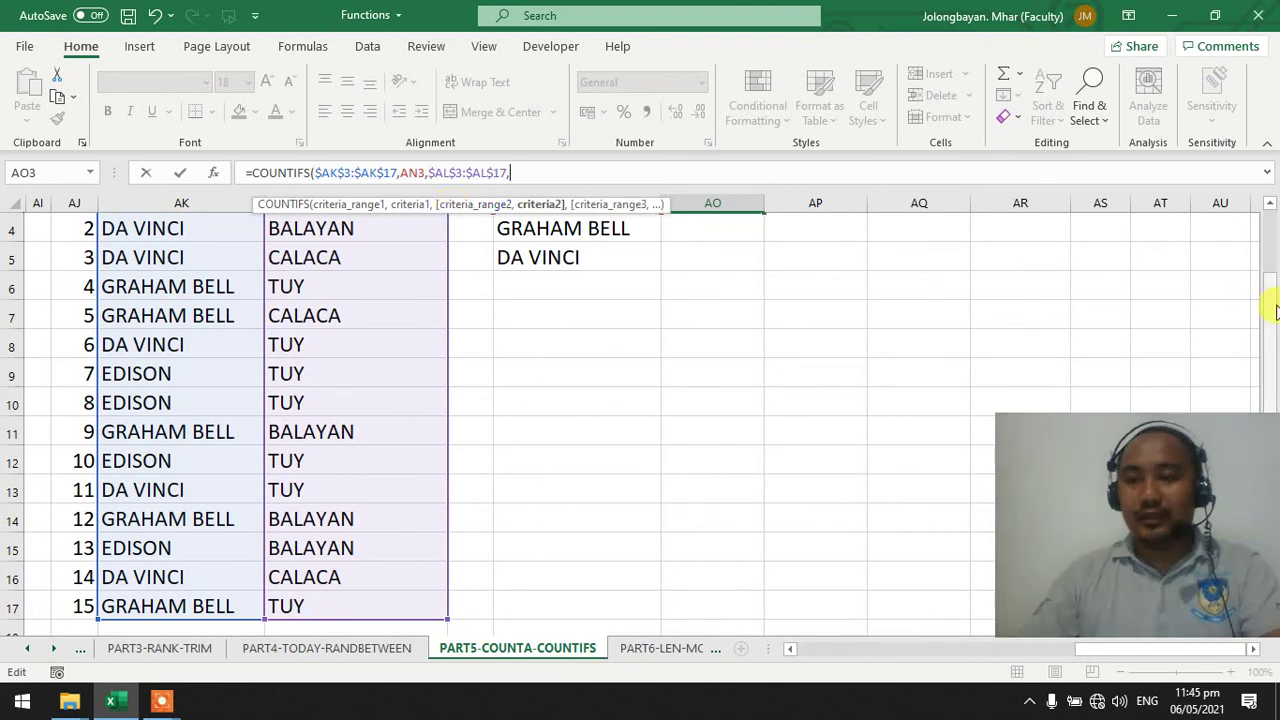
pyautogui.moveTo(1270, 309); pyautogui.dragTo(1268, 285)
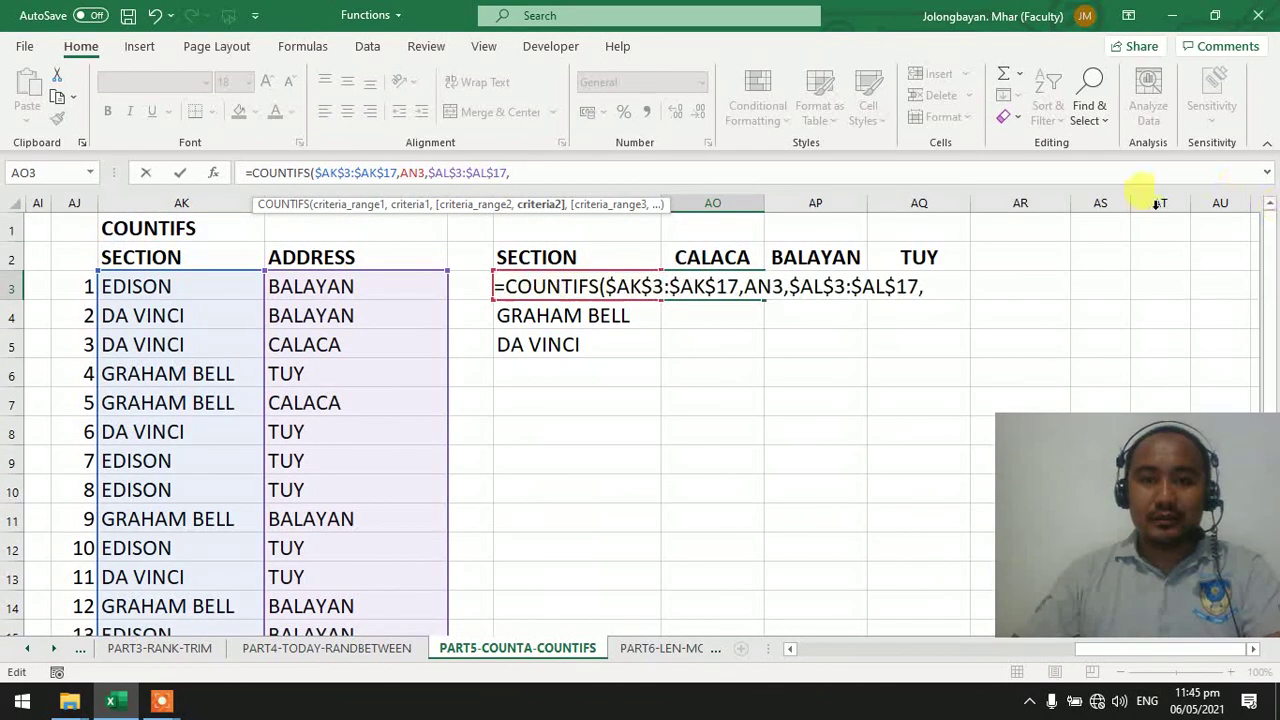
pyautogui.click(713, 252)
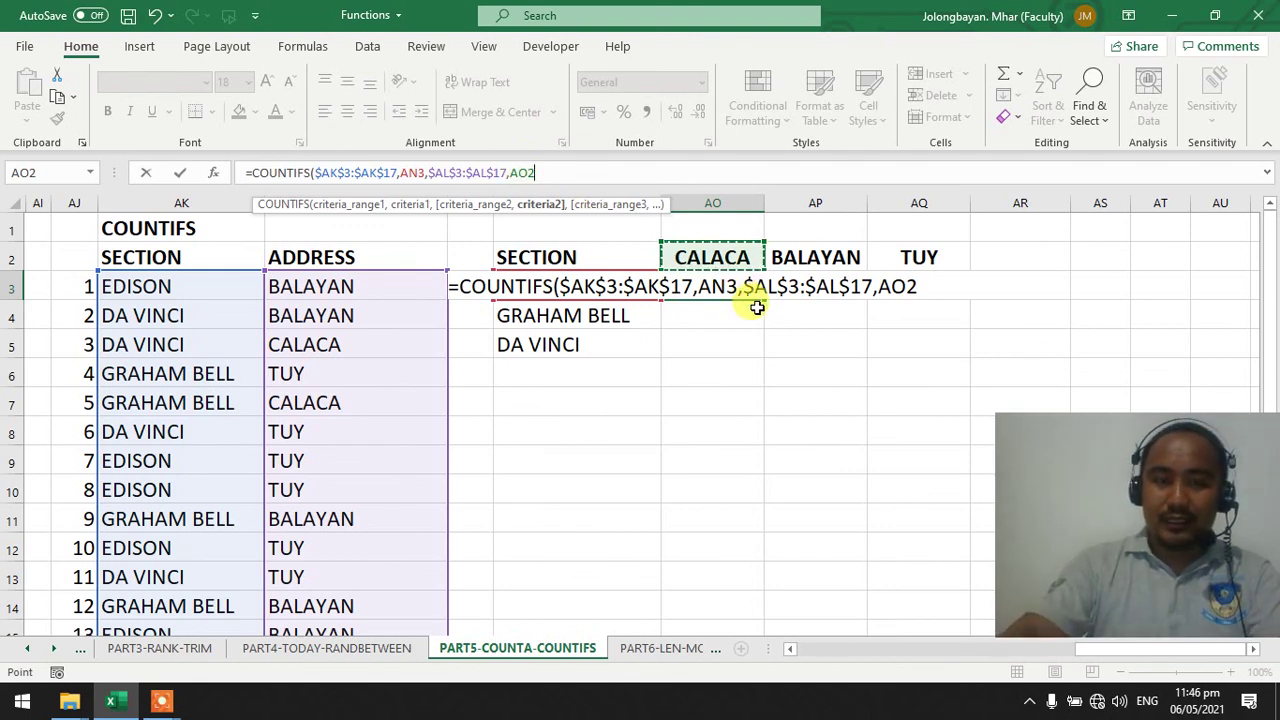
pyautogui.click(508, 174)
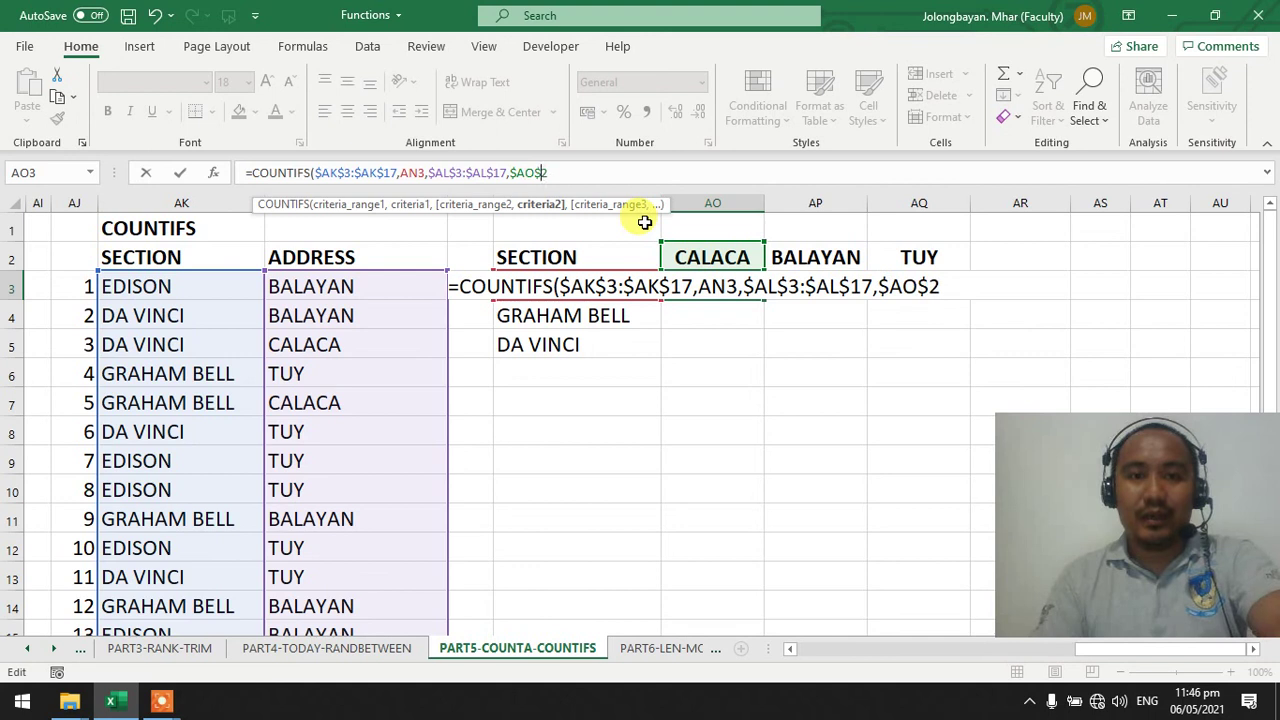
pyautogui.press('Return')
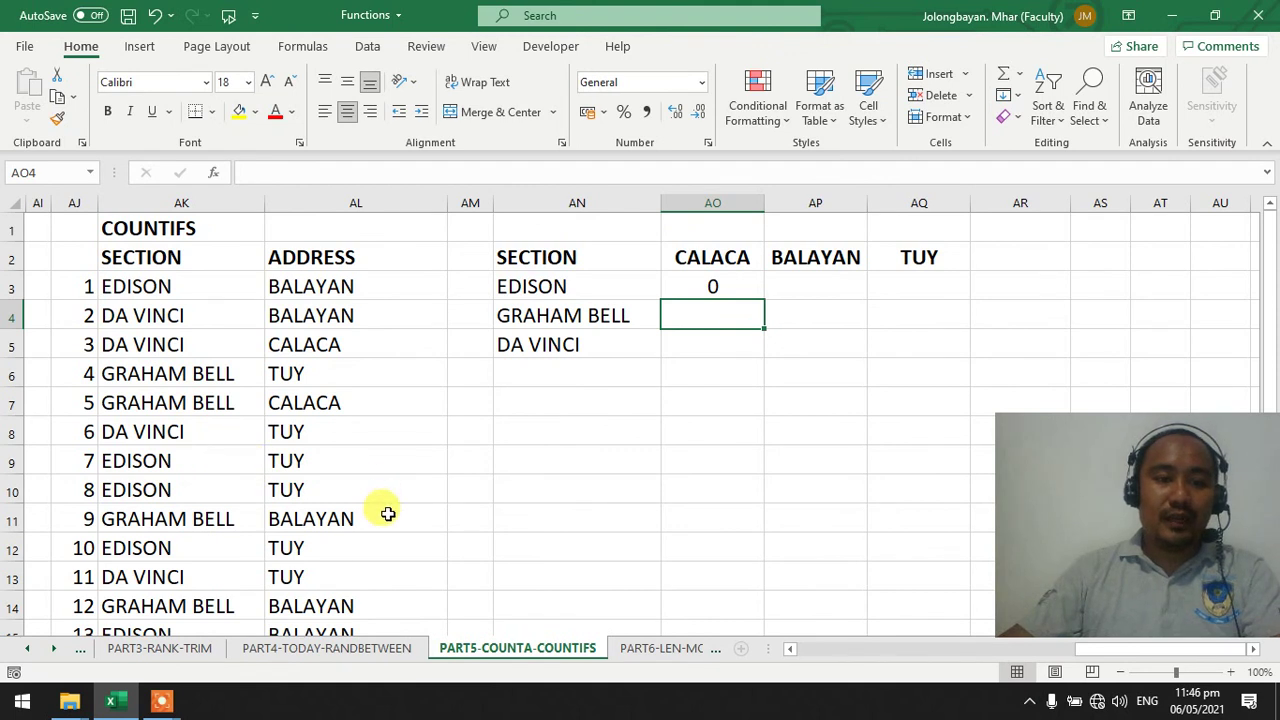
# - Fill the CALACA COUNTIFS formula from AO3 down to the GRAHAM BELL and DA VINCI rows, through AO5
pyautogui.scroll(-1, 385, 511)
pyautogui.scroll(1, 385, 511)
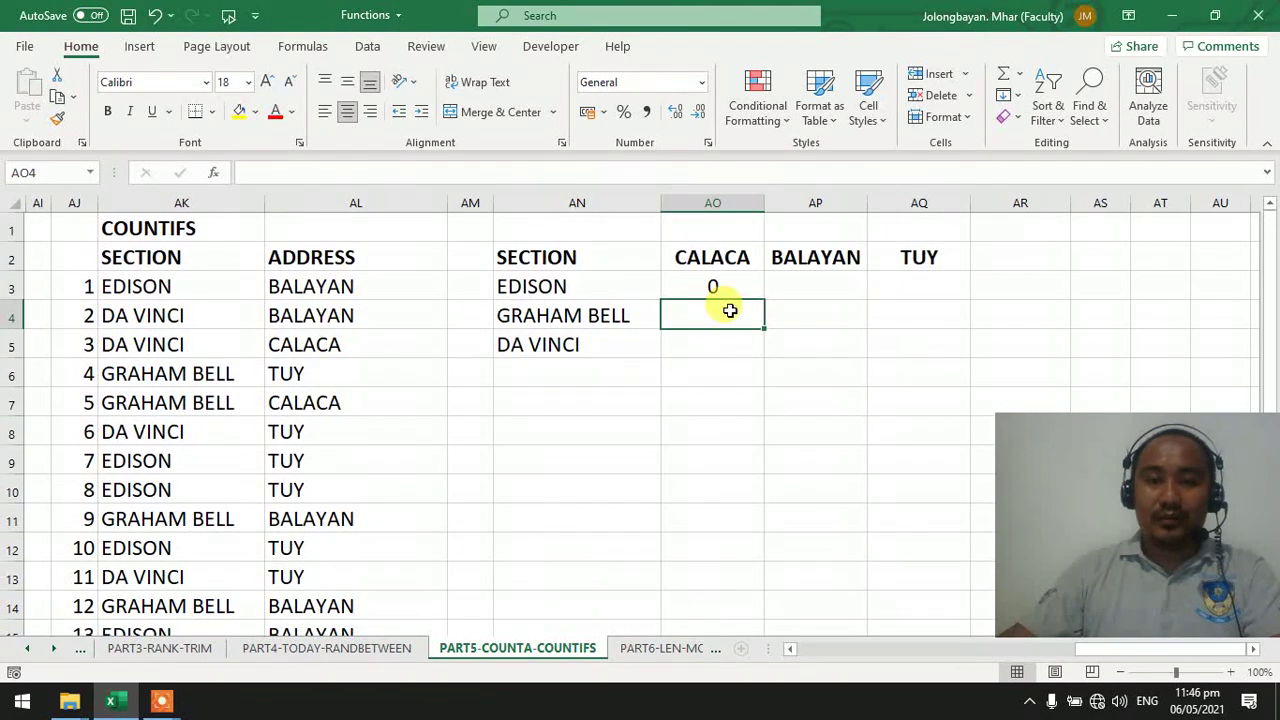
pyautogui.click(745, 288)
pyautogui.moveTo(763, 300); pyautogui.dragTo(772, 372)
# - Check the CALACA counts for GRAHAM BELL and DA VINCI against the matching rows of the section and address list
pyautogui.click(752, 322)
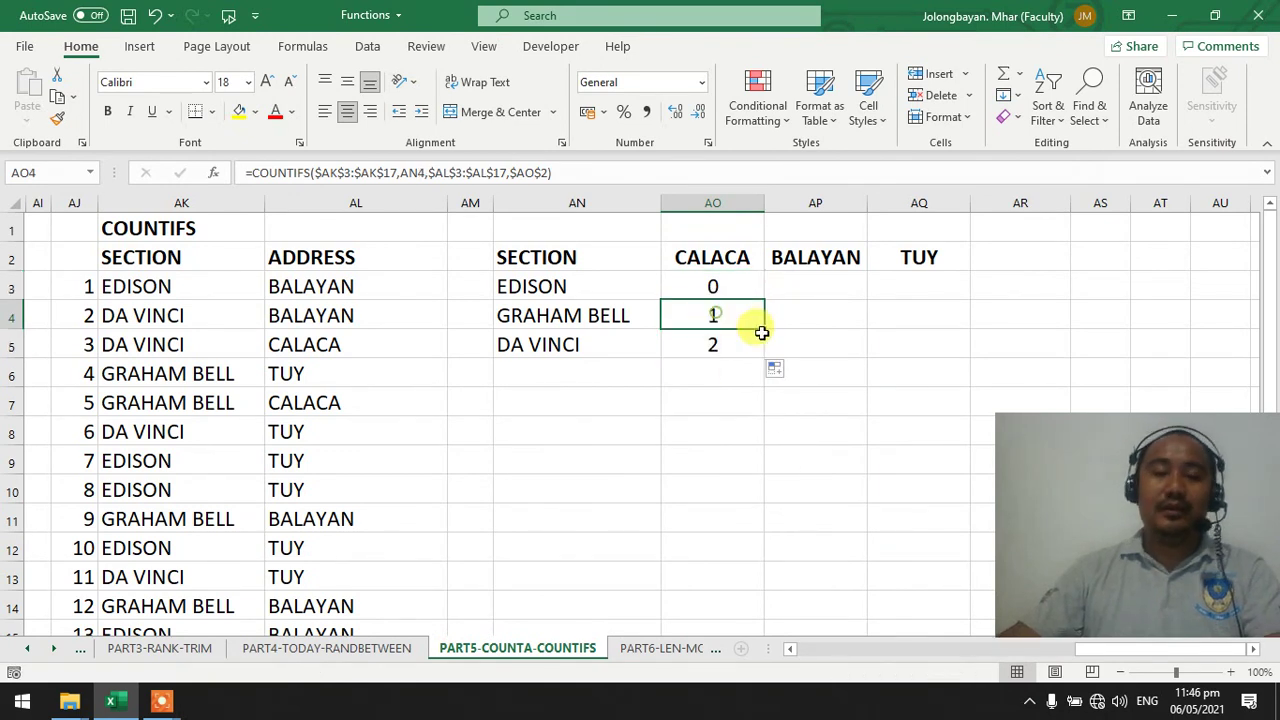
pyautogui.moveTo(172, 404); pyautogui.dragTo(319, 421)
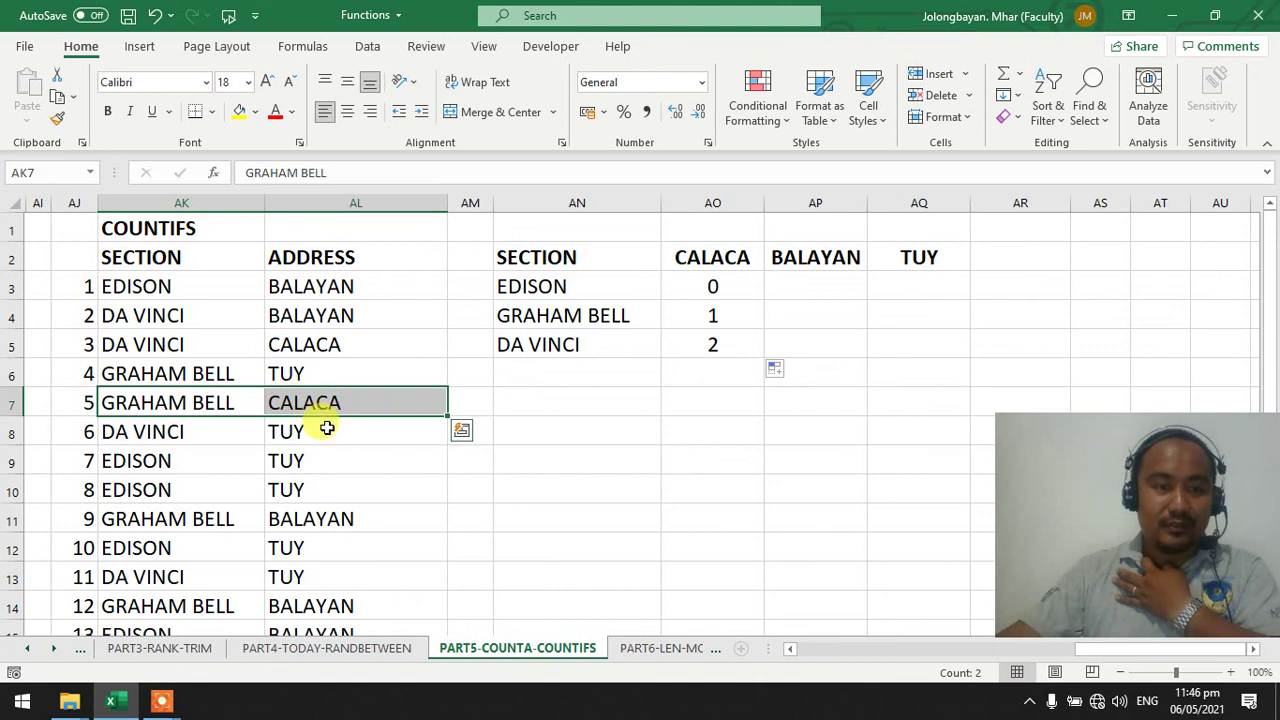
pyautogui.scroll(-2, 327, 428)
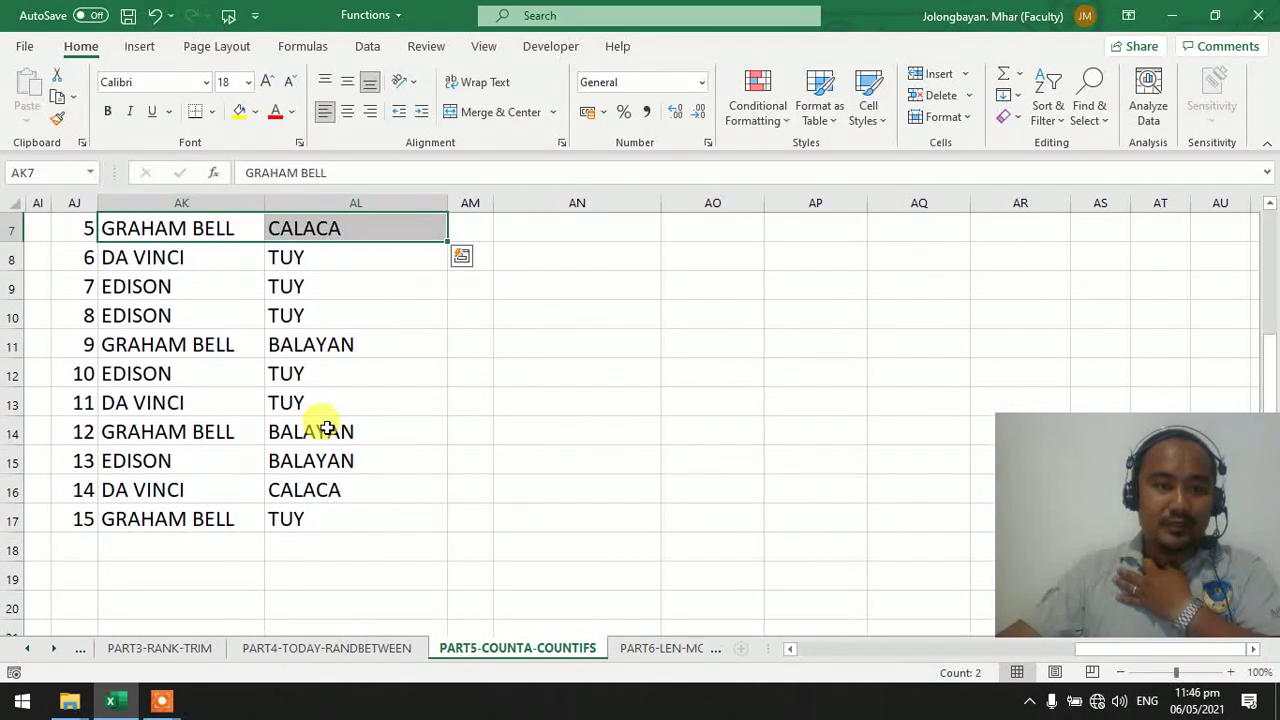
pyautogui.scroll(2, 327, 428)
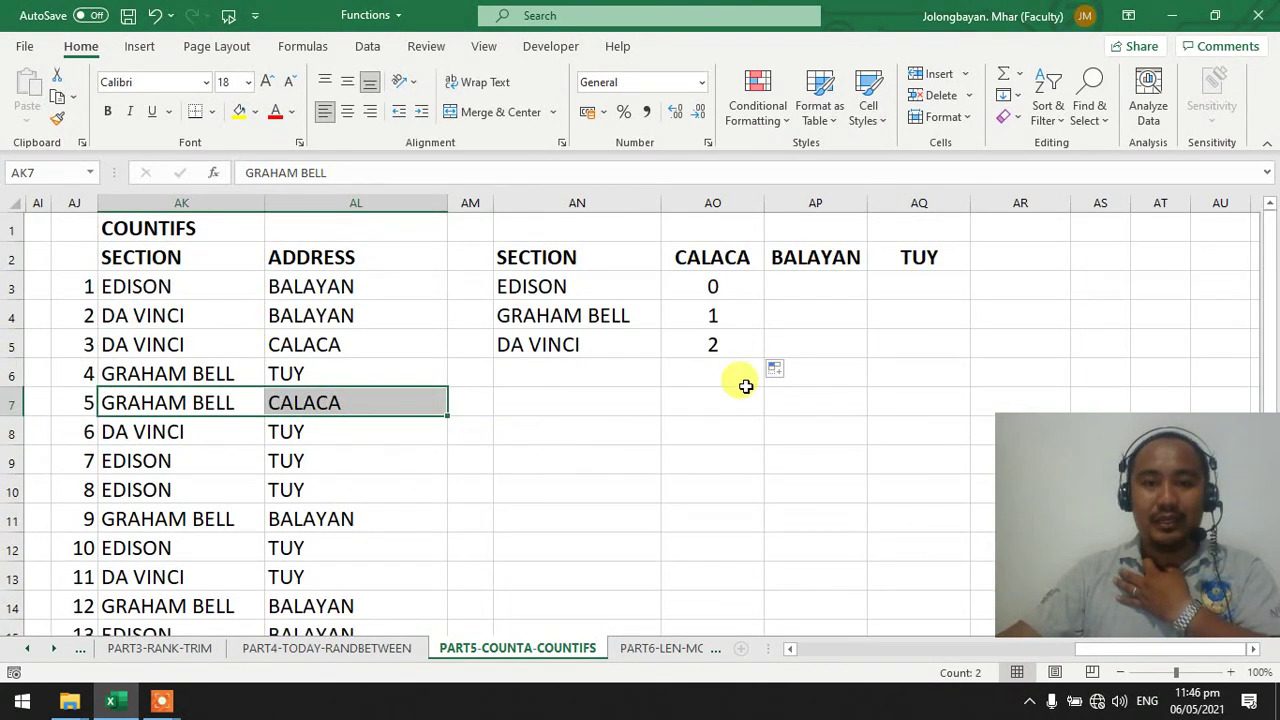
pyautogui.click(722, 347)
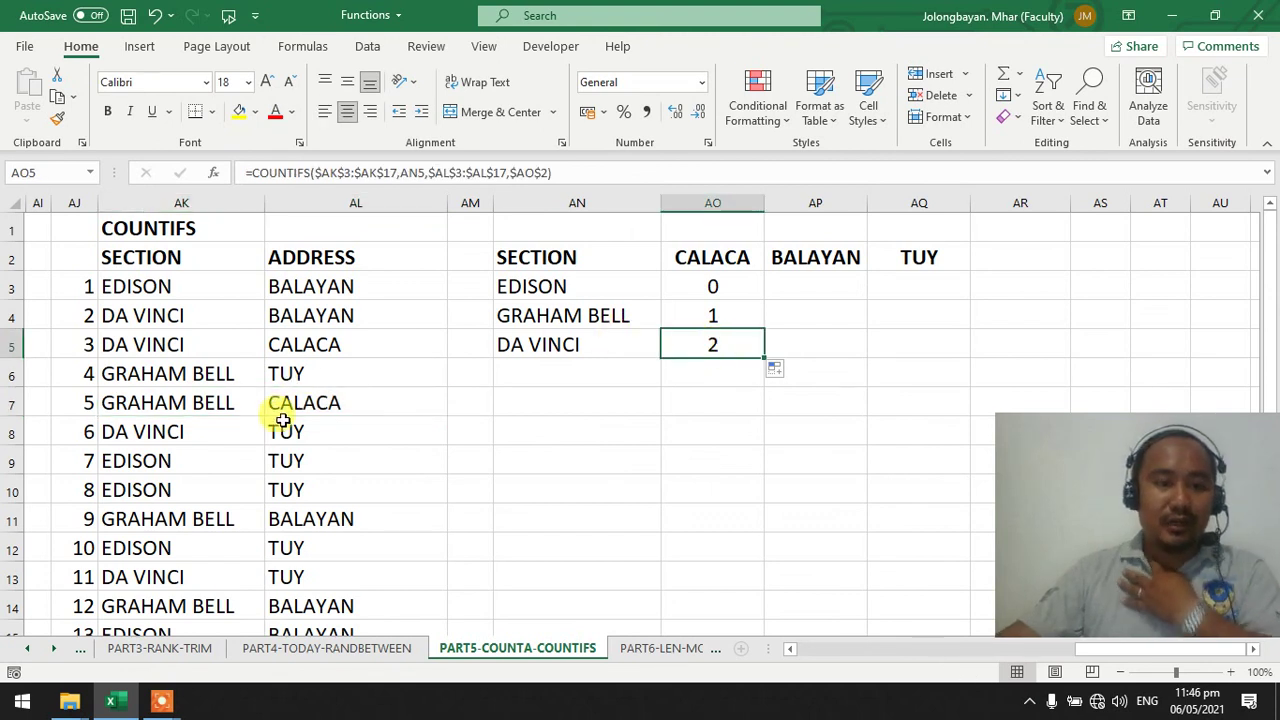
pyautogui.moveTo(335, 347); pyautogui.dragTo(249, 354)
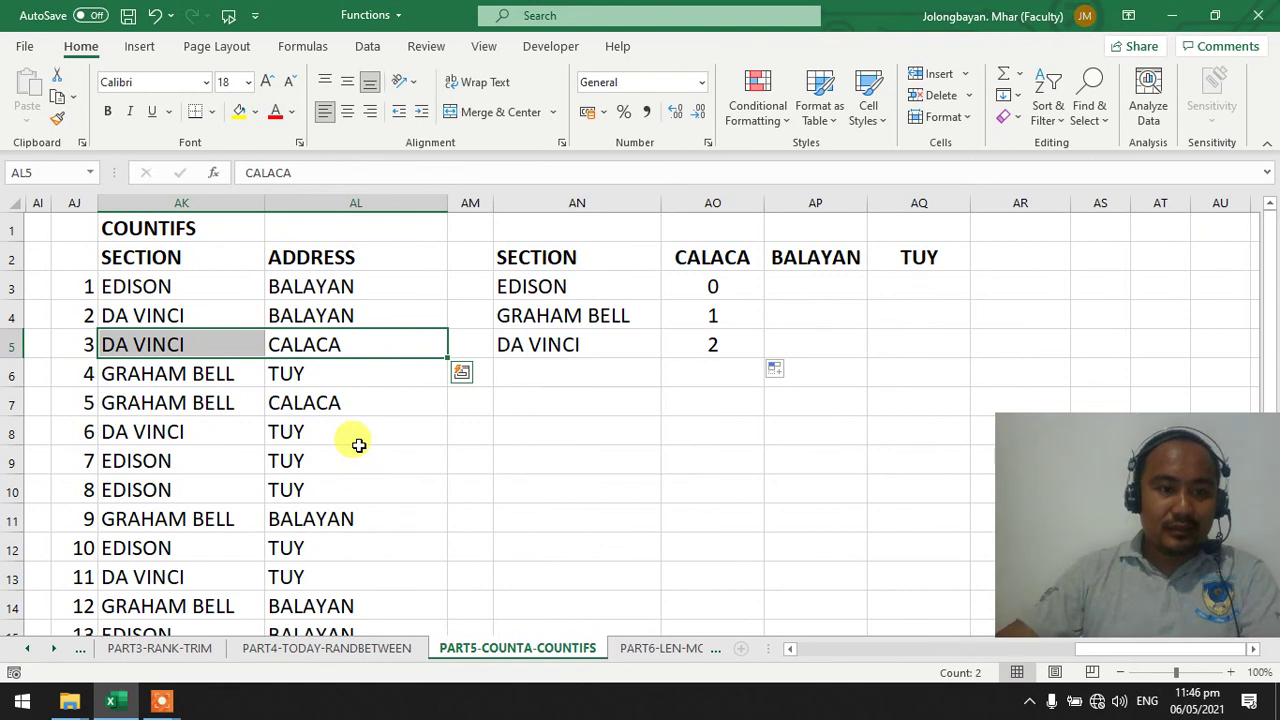
pyautogui.scroll(-1, 358, 445)
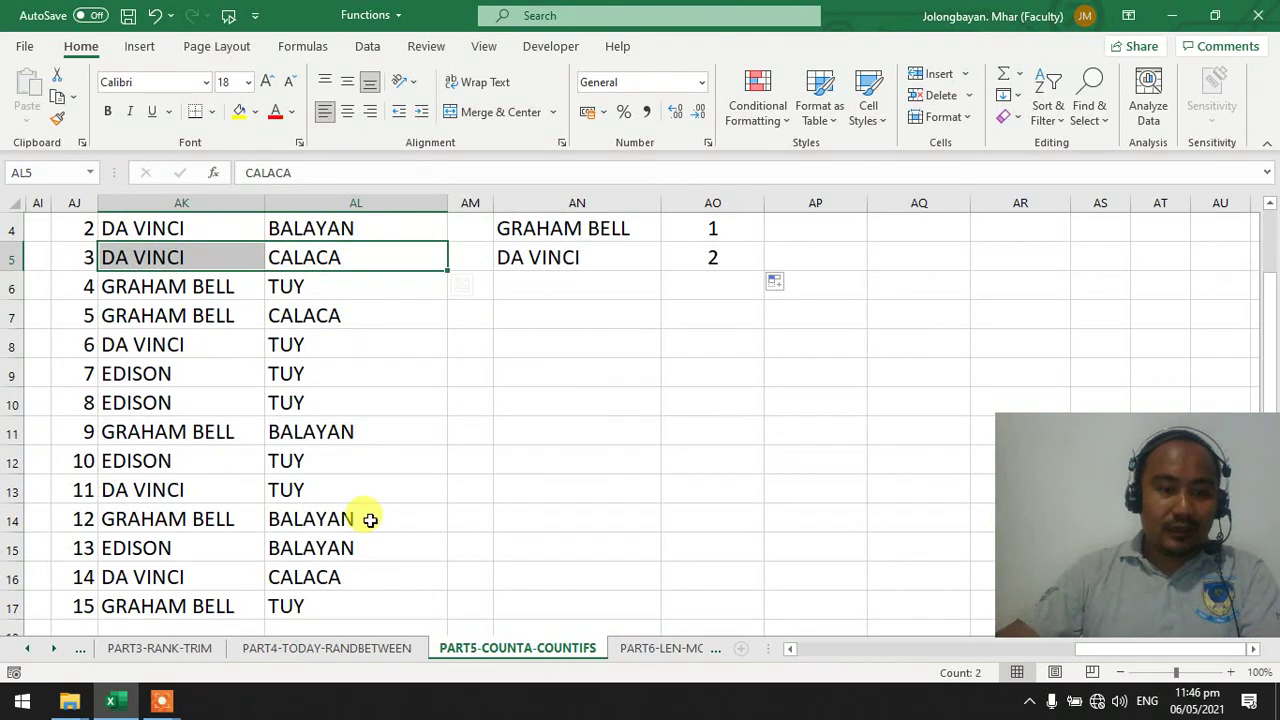
pyautogui.moveTo(334, 572); pyautogui.dragTo(176, 592)
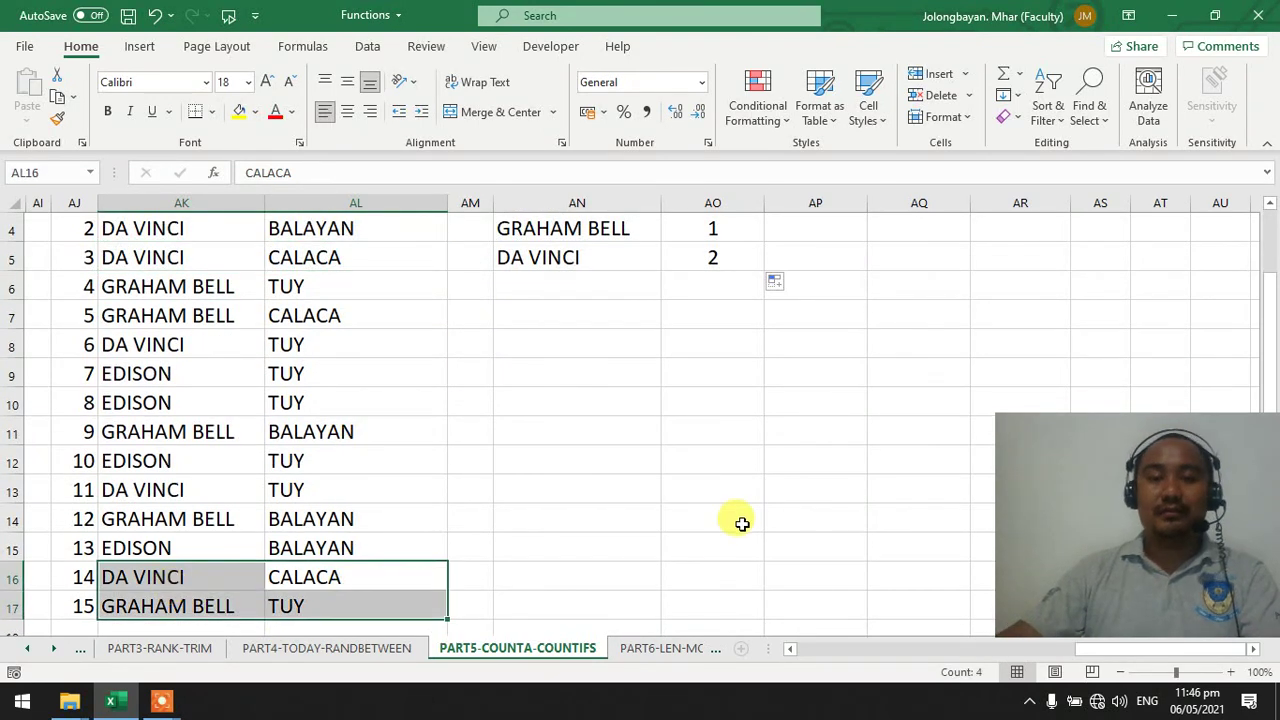
pyautogui.scroll(1, 760, 510)
pyautogui.click(805, 490)
pyautogui.click(740, 288)
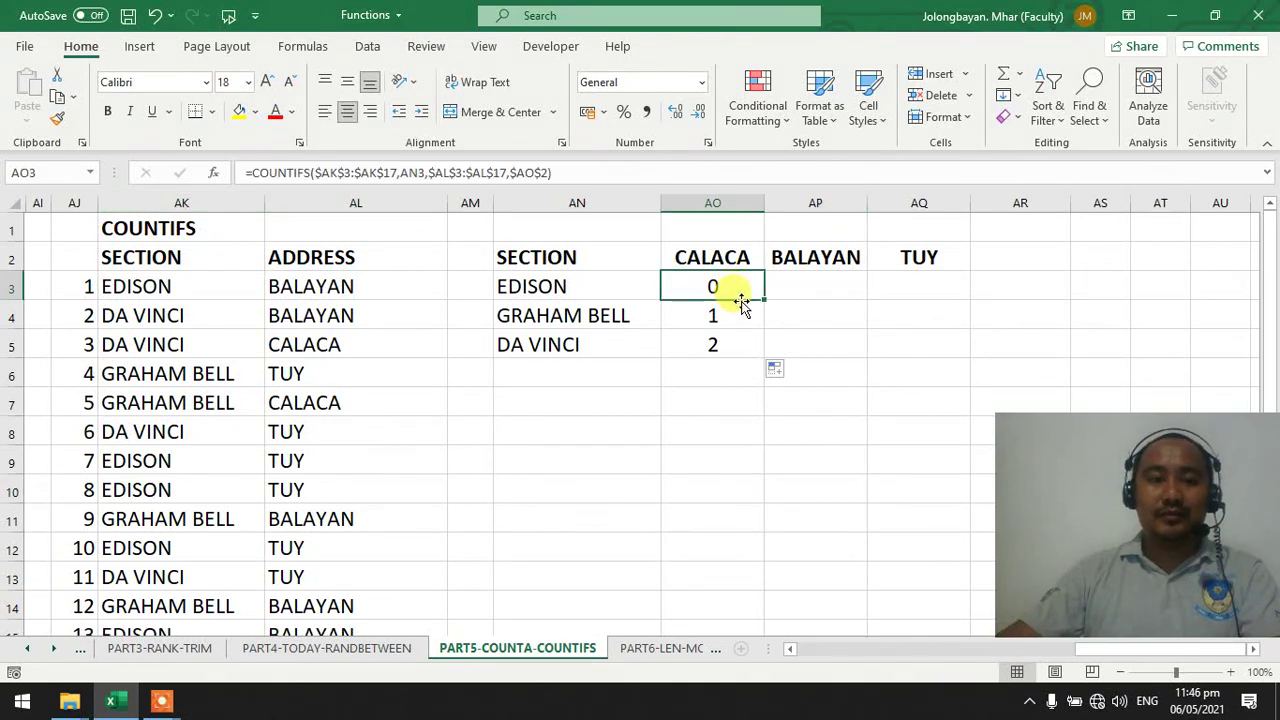
# - Start a COUNTIFS formula in AP3, the EDISON row of the BALAYAN column
pyautogui.click(829, 288)
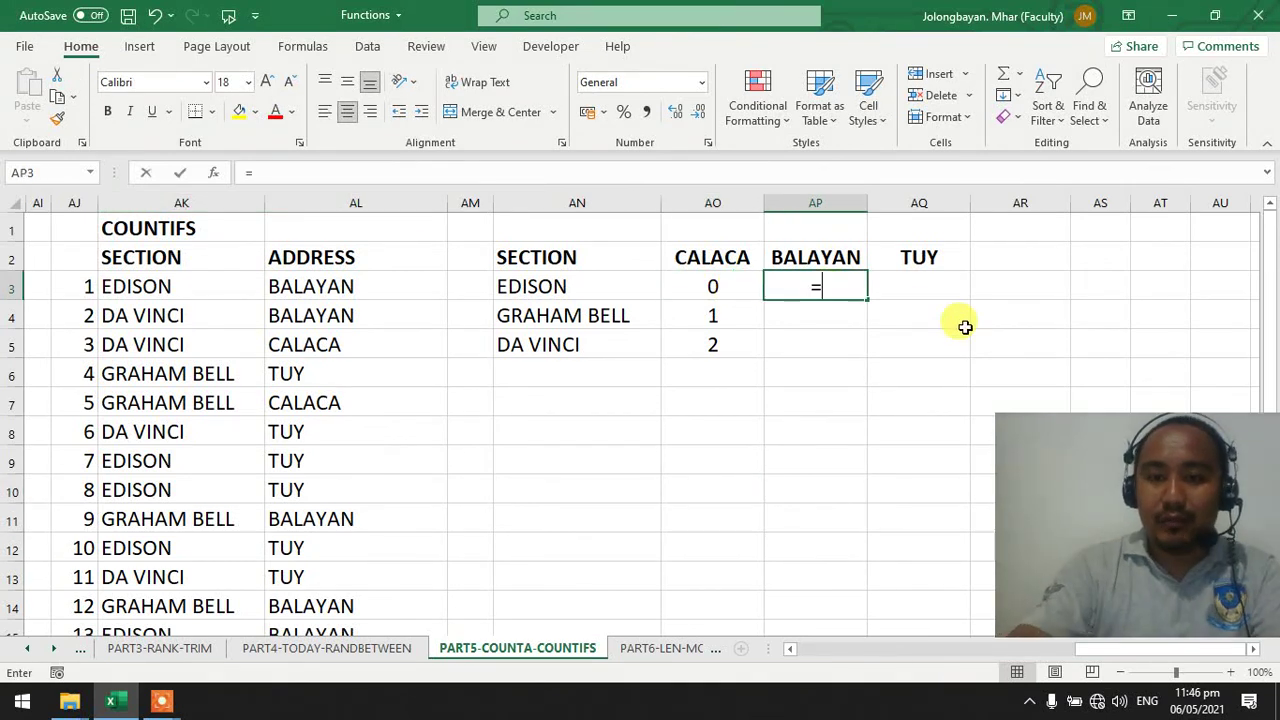
pyautogui.write('C')
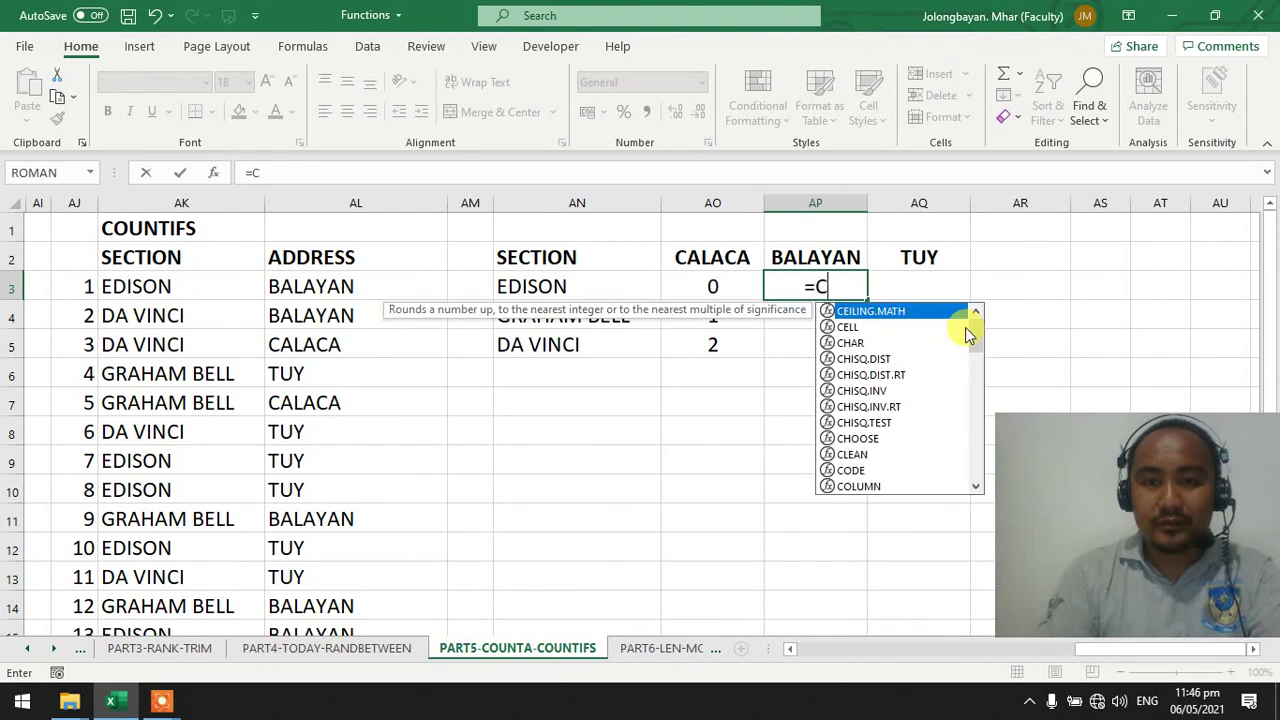
pyautogui.write('OU')
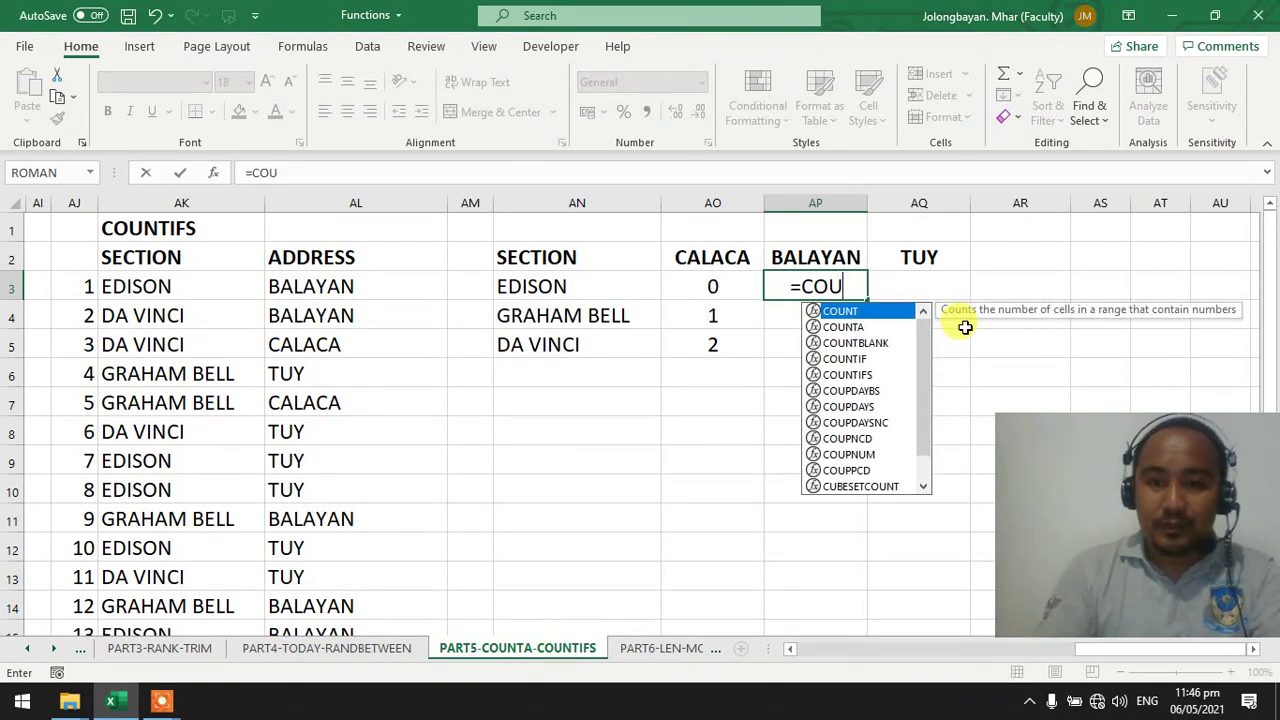
pyautogui.press('Down')
pyautogui.press('Down')
pyautogui.press('Down')
pyautogui.press('Down')
pyautogui.press('Tab')
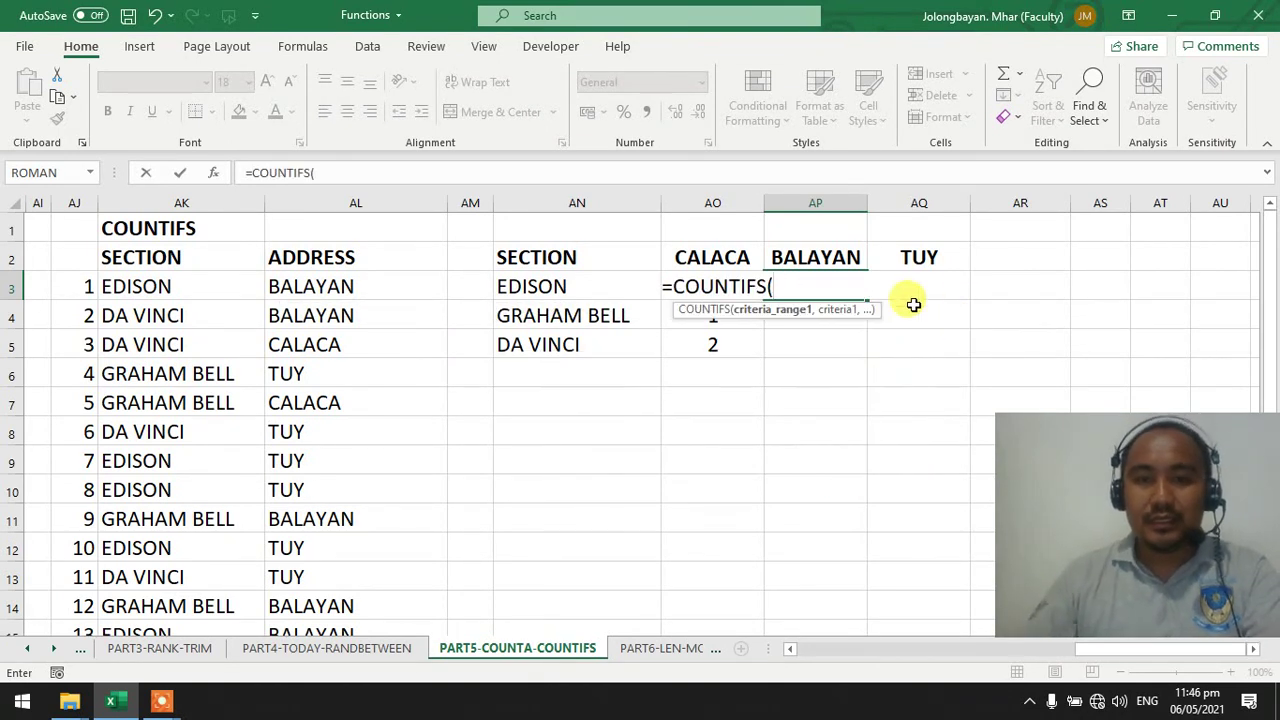
# - Set the first COUNTIFS condition to the absolute section range $AK$3:$AK$17 with the EDISON cell AN3 as criterion
pyautogui.moveTo(186, 288); pyautogui.dragTo(180, 571)
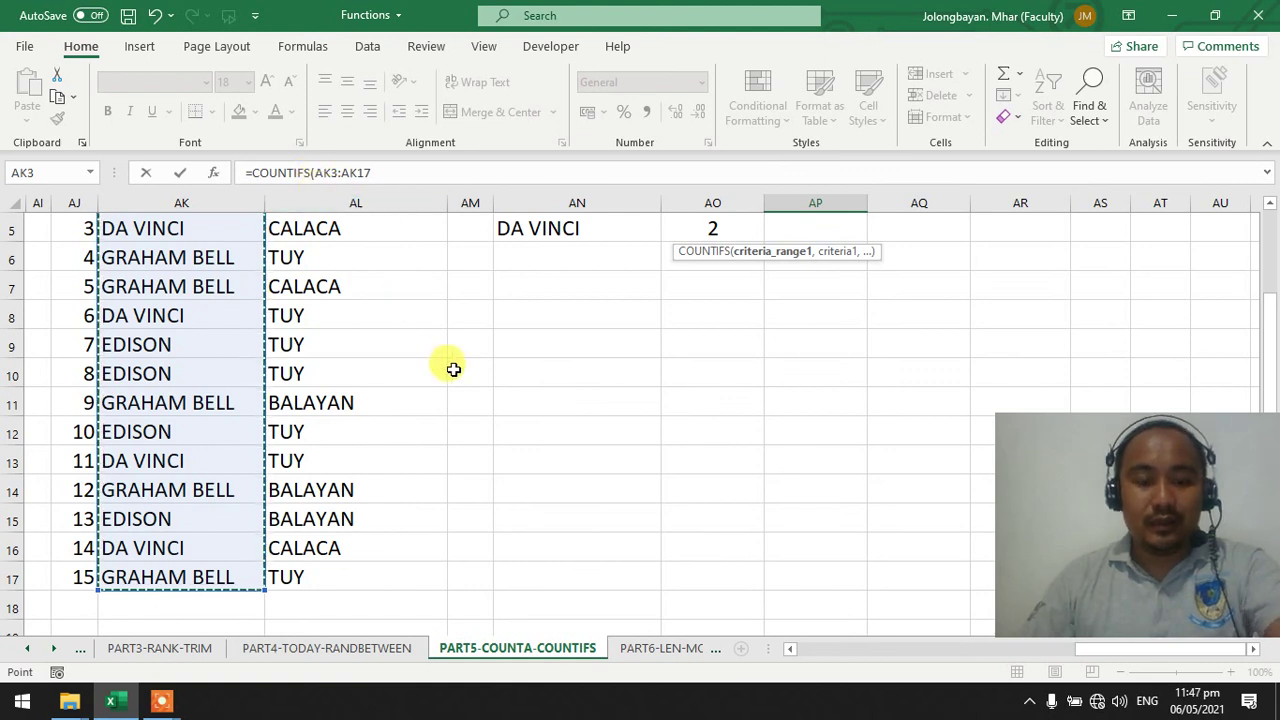
pyautogui.scroll(2, 451, 366)
pyautogui.press('F4')
pyautogui.write(',')
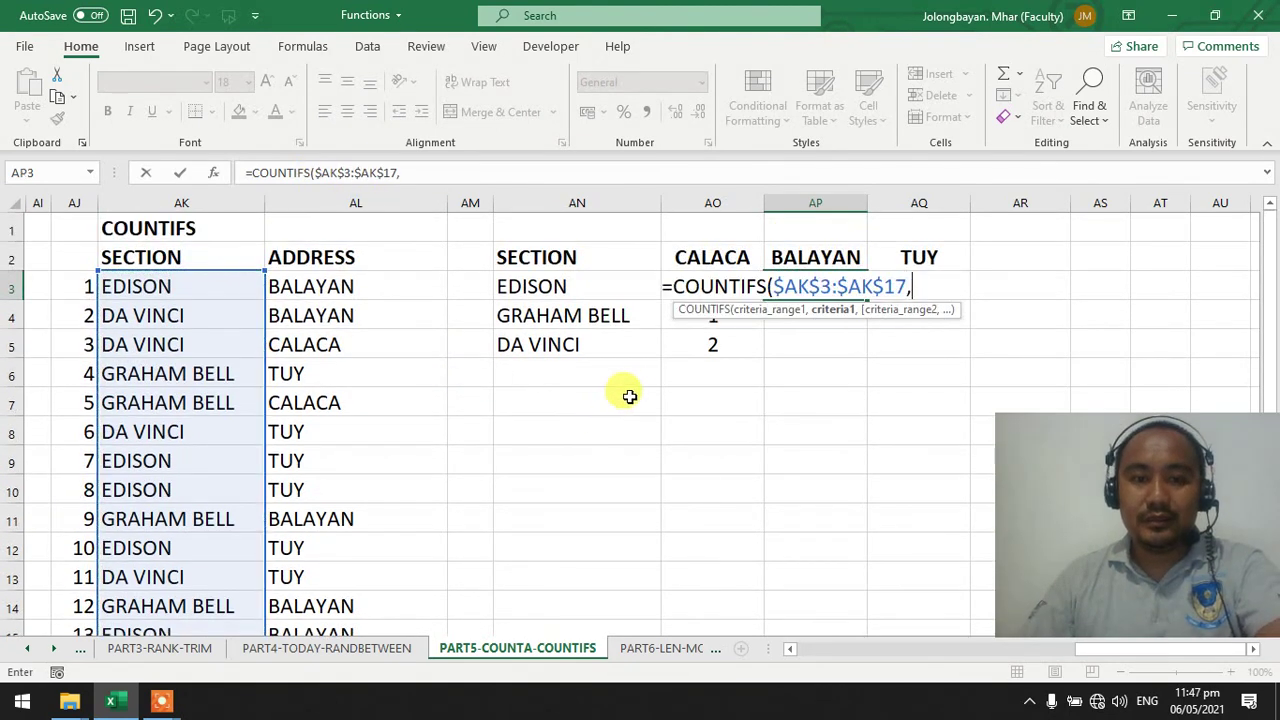
pyautogui.click(553, 285)
pyautogui.write(',')
# - Add the absolute address range $AL$3:$AL$17 with criterion $AP$2 as the second condition and enter the BALAYAN formula
pyautogui.moveTo(409, 294); pyautogui.dragTo(343, 580)
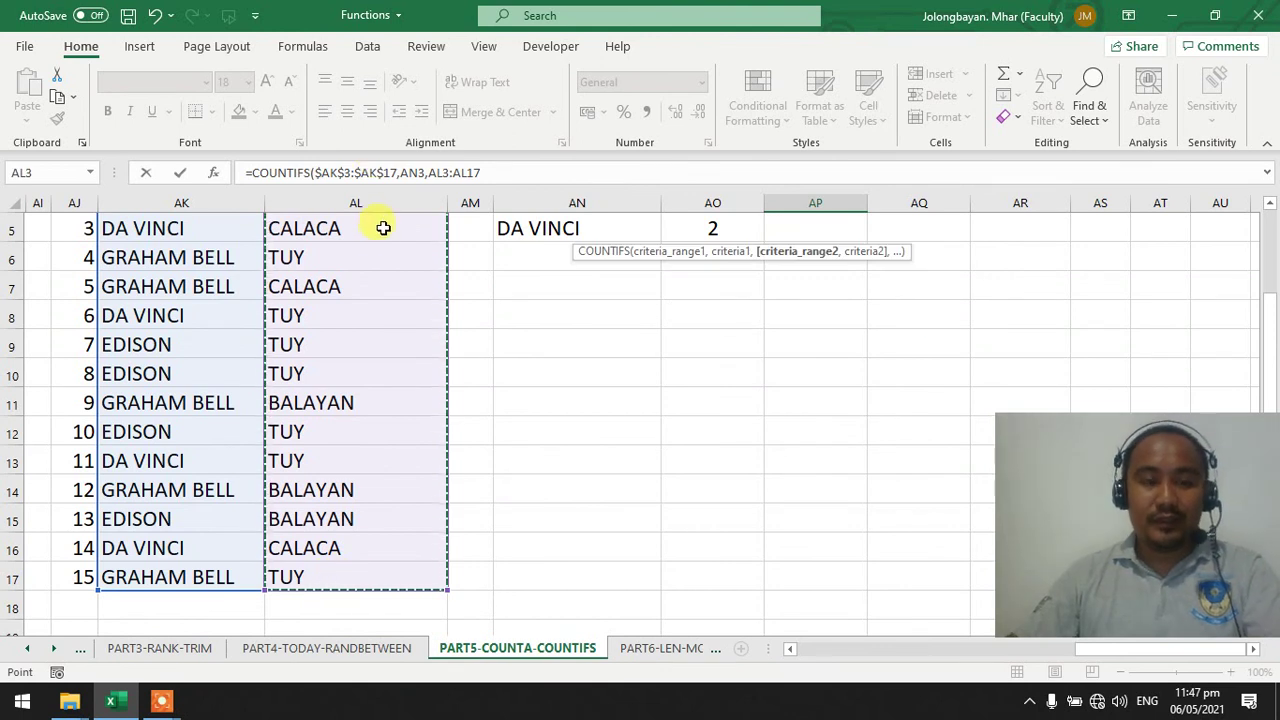
pyautogui.scroll(2, 389, 258)
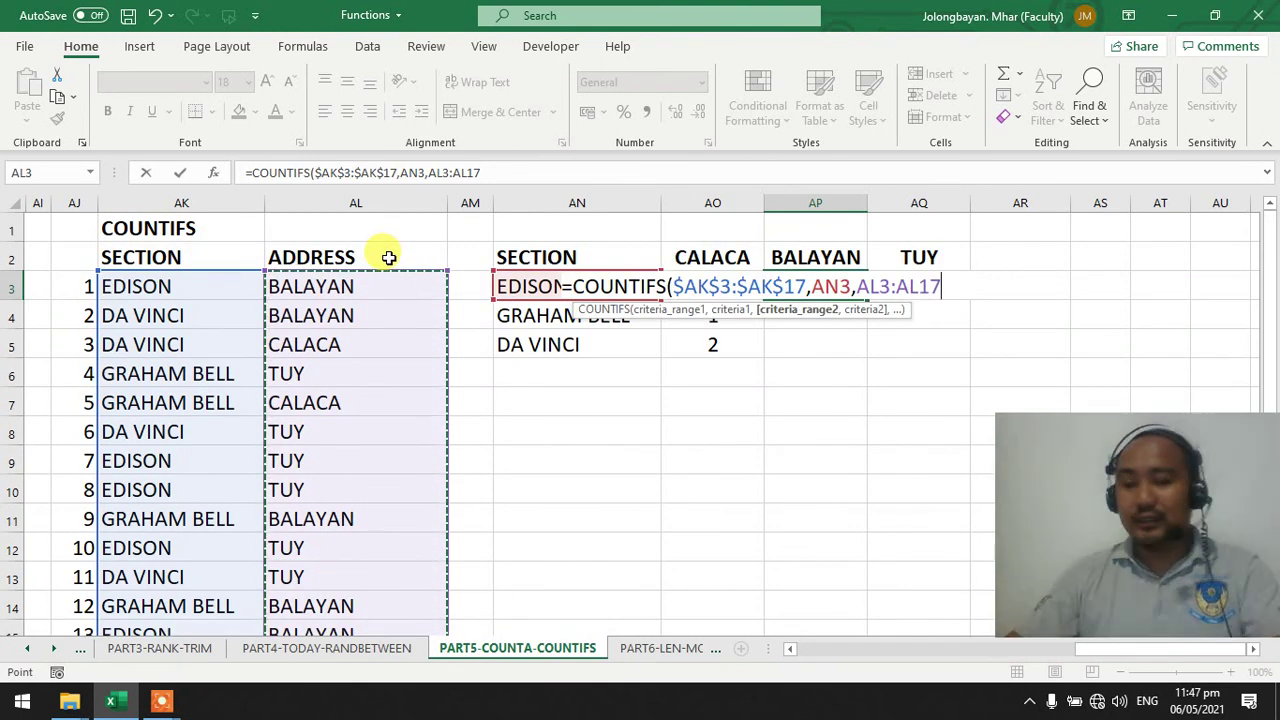
pyautogui.press('F4')
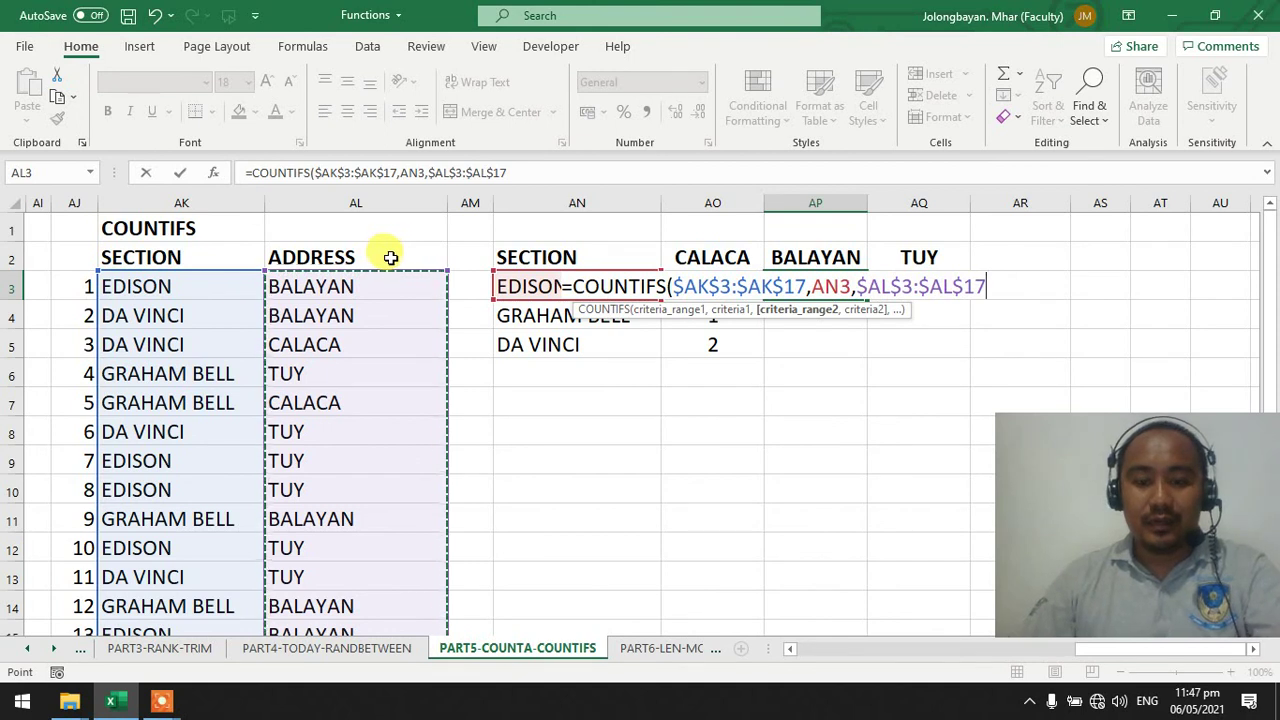
pyautogui.write(',')
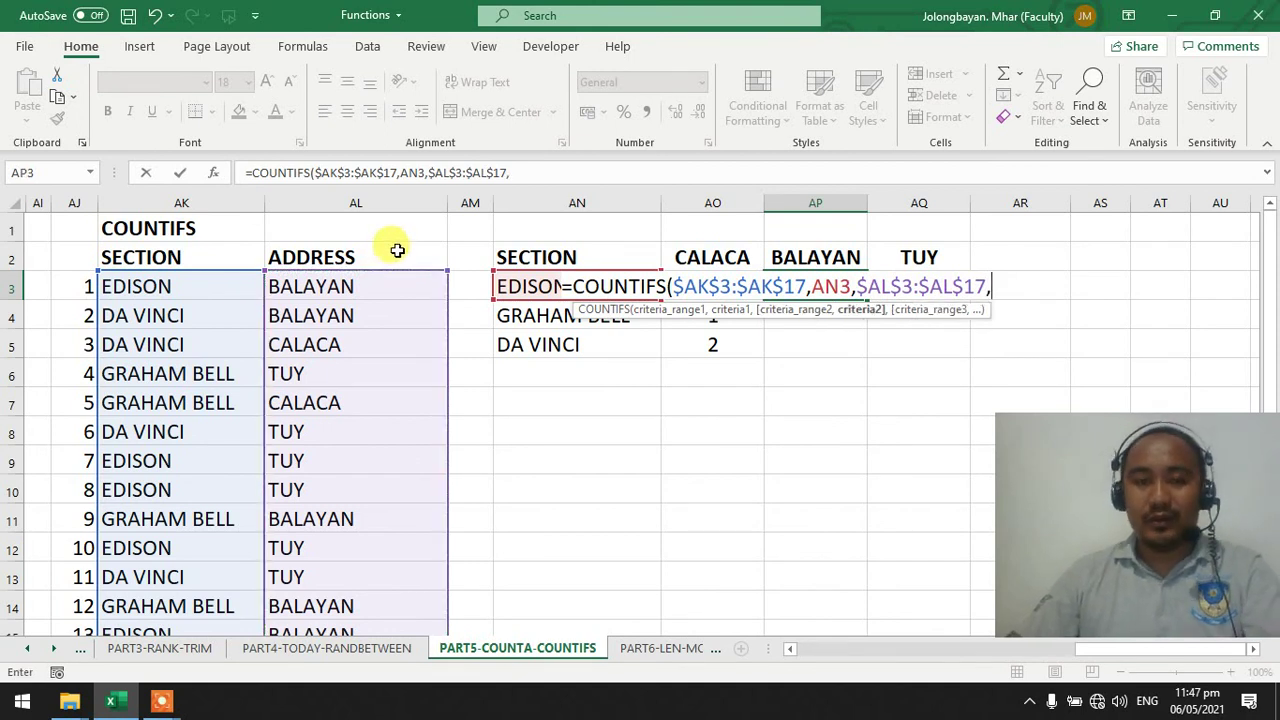
pyautogui.click(808, 257)
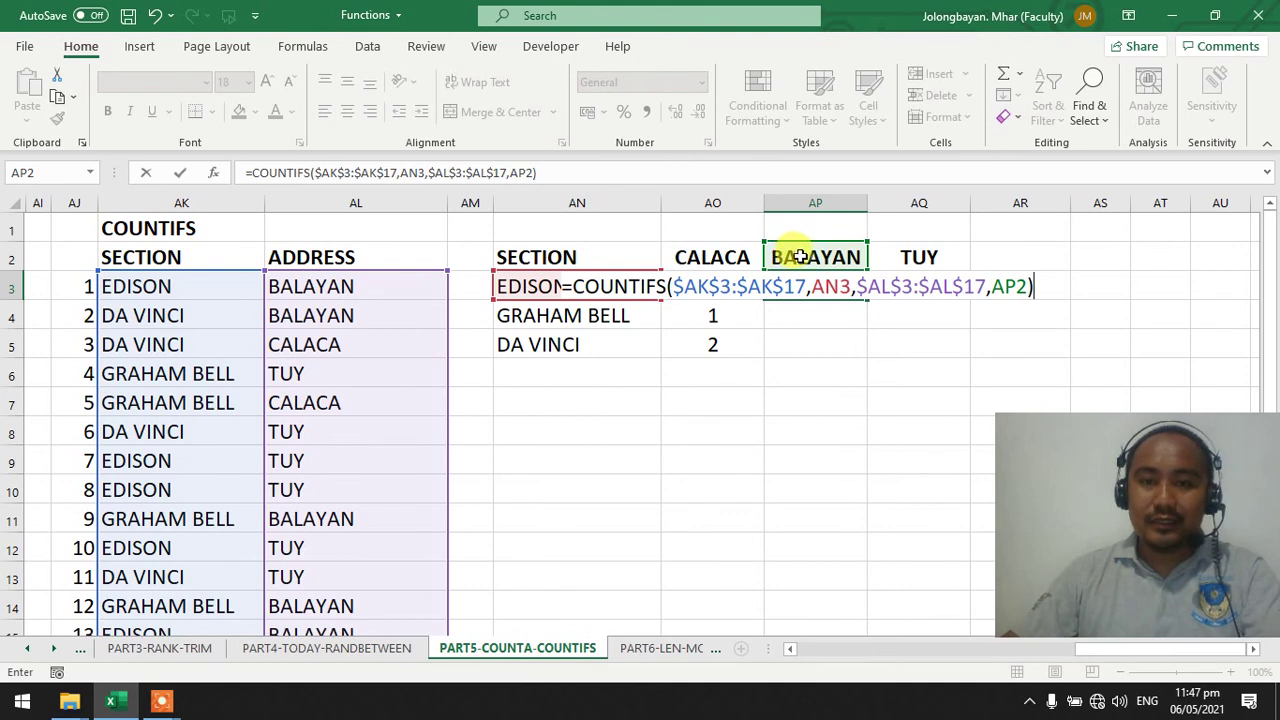
pyautogui.click(507, 174)
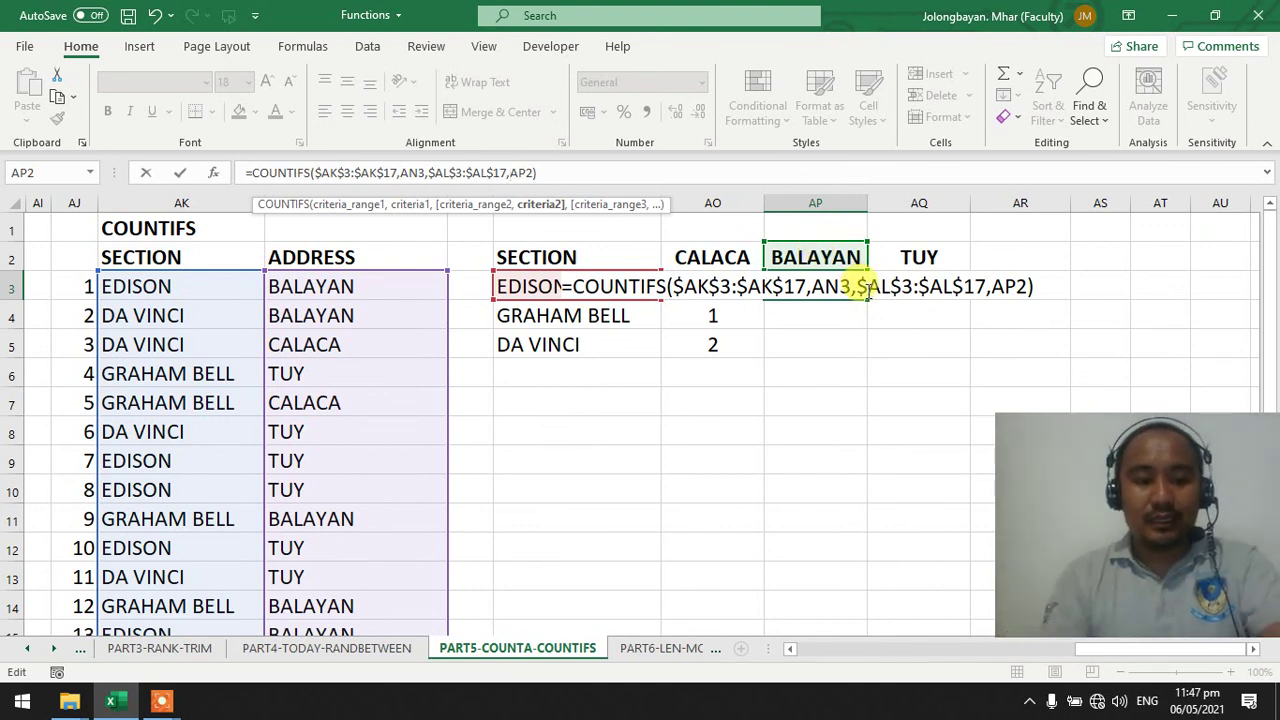
pyautogui.write('$AP$')
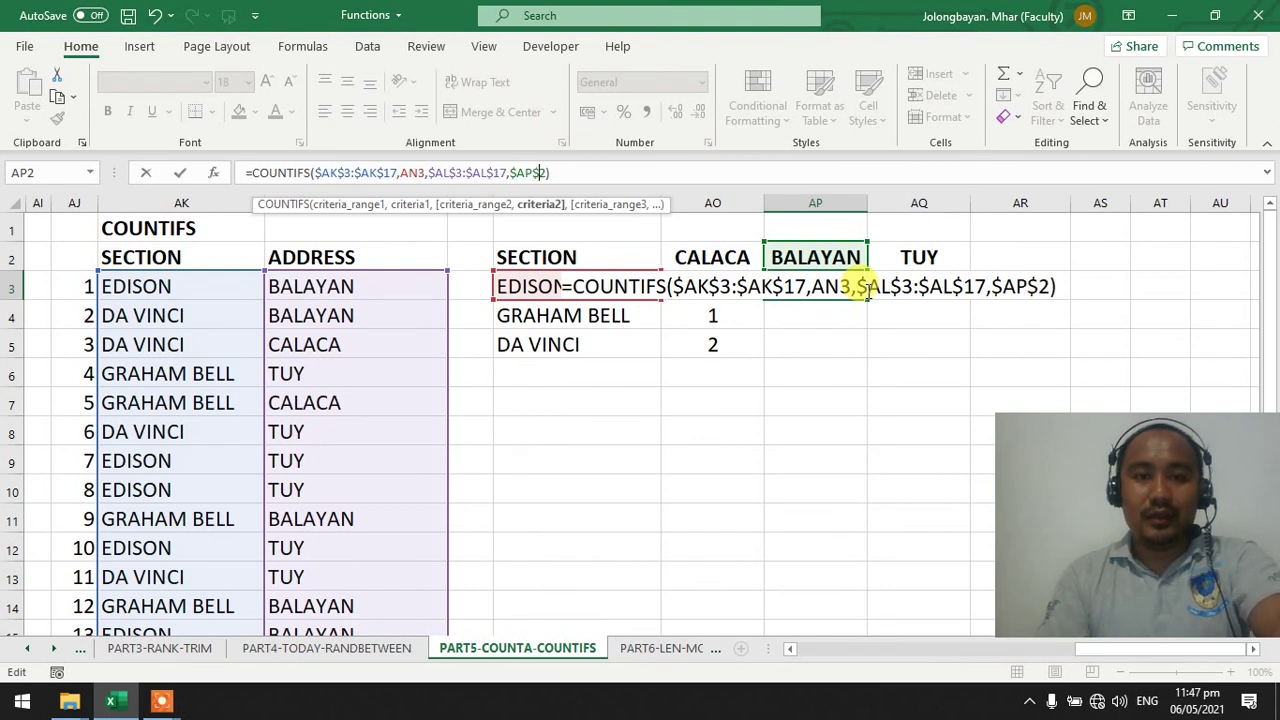
pyautogui.press('Return')
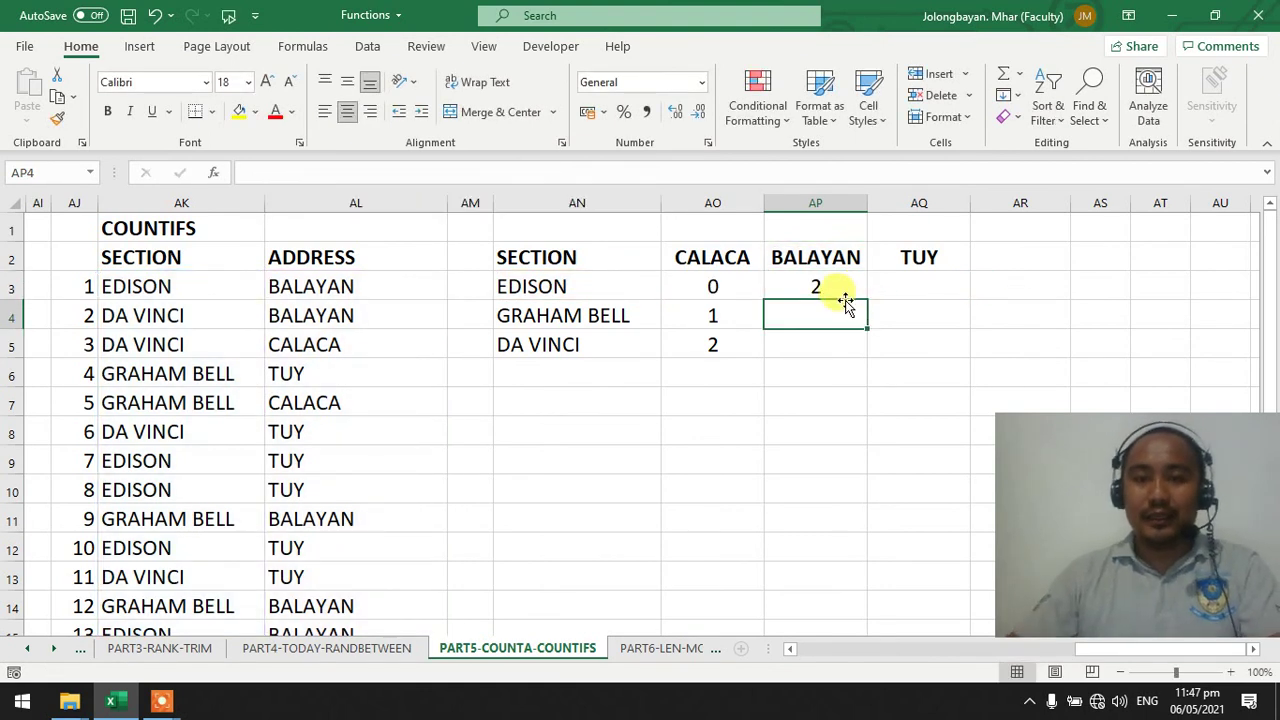
# - Fill the BALAYAN COUNTIFS formula from AP3 down through AP5 for GRAHAM BELL and DA VINCI
pyautogui.click(845, 287)
pyautogui.moveTo(865, 301); pyautogui.dragTo(851, 351)
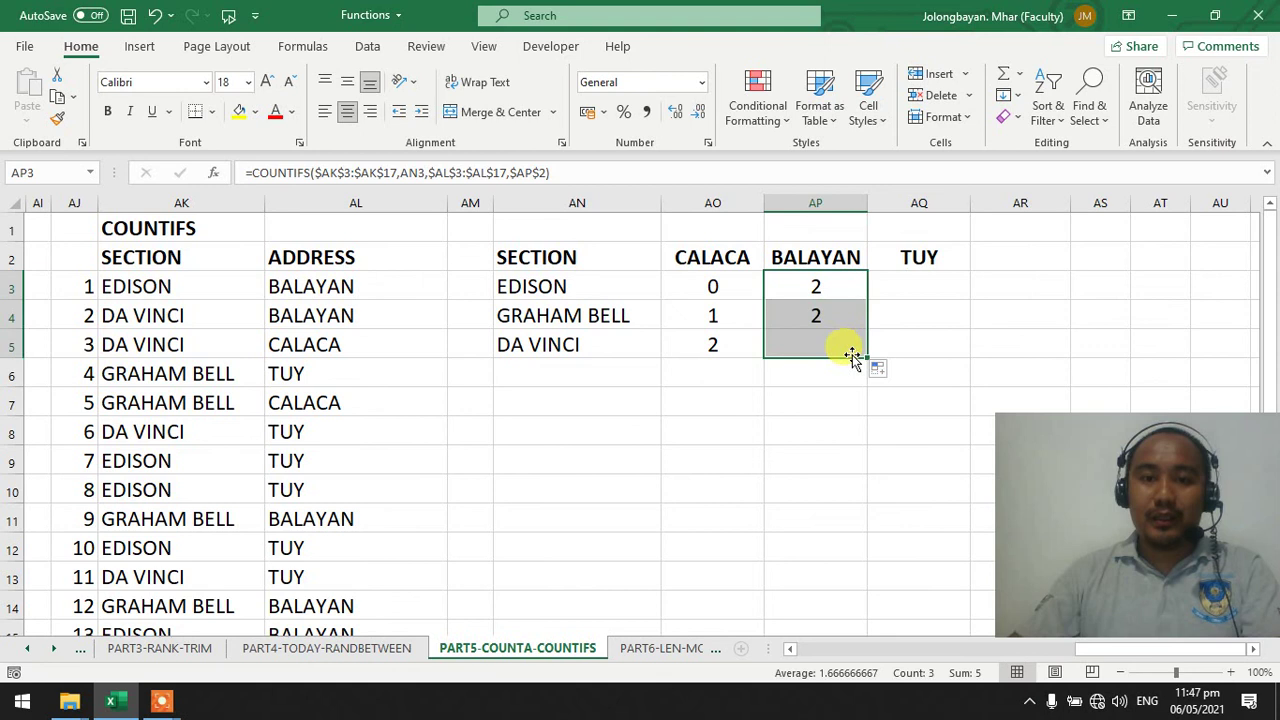
pyautogui.click(838, 288)
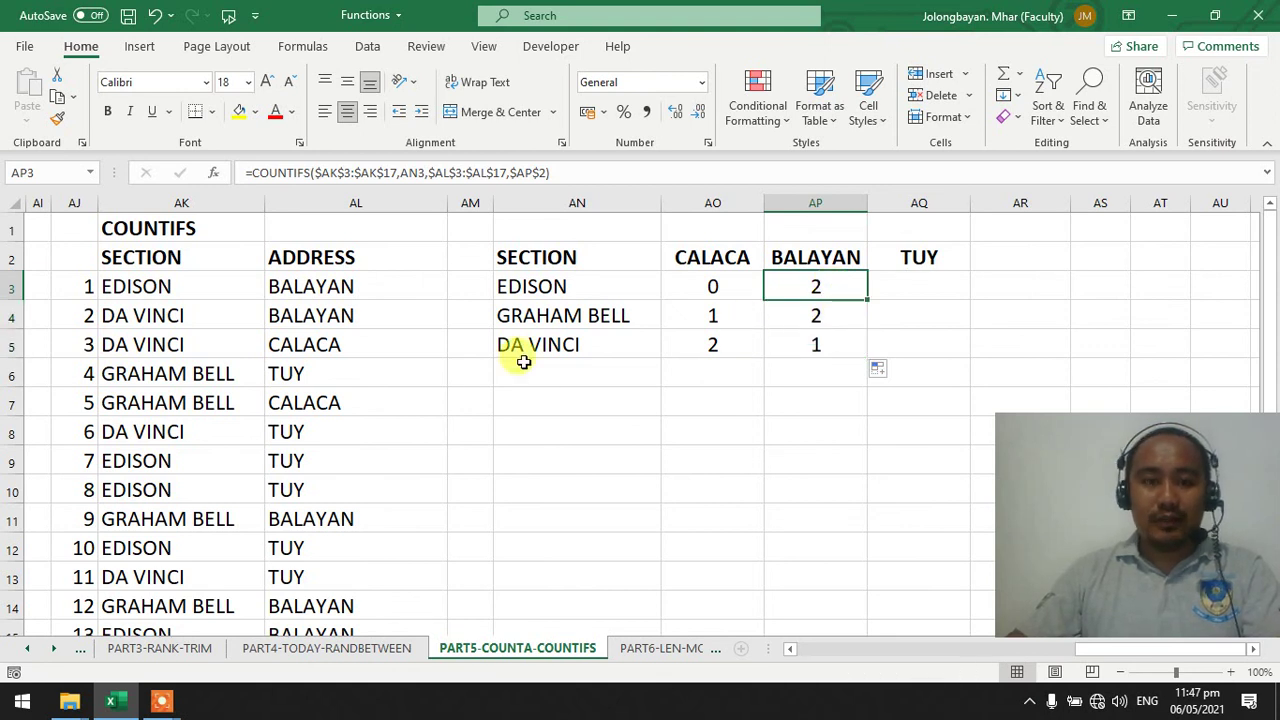
# - Check the BALAYAN counts for EDISON, GRAHAM BELL and DA VINCI against the matching rows of the section and address list
pyautogui.moveTo(318, 289); pyautogui.dragTo(178, 287)
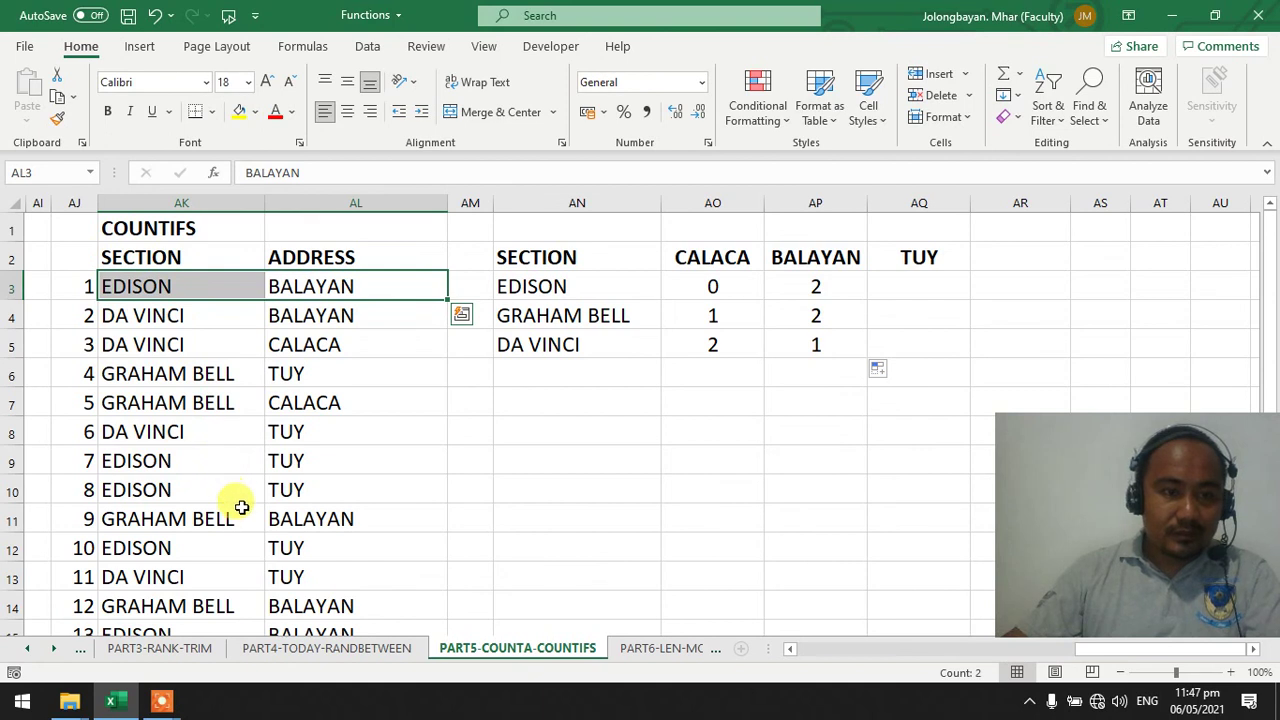
pyautogui.click(250, 556)
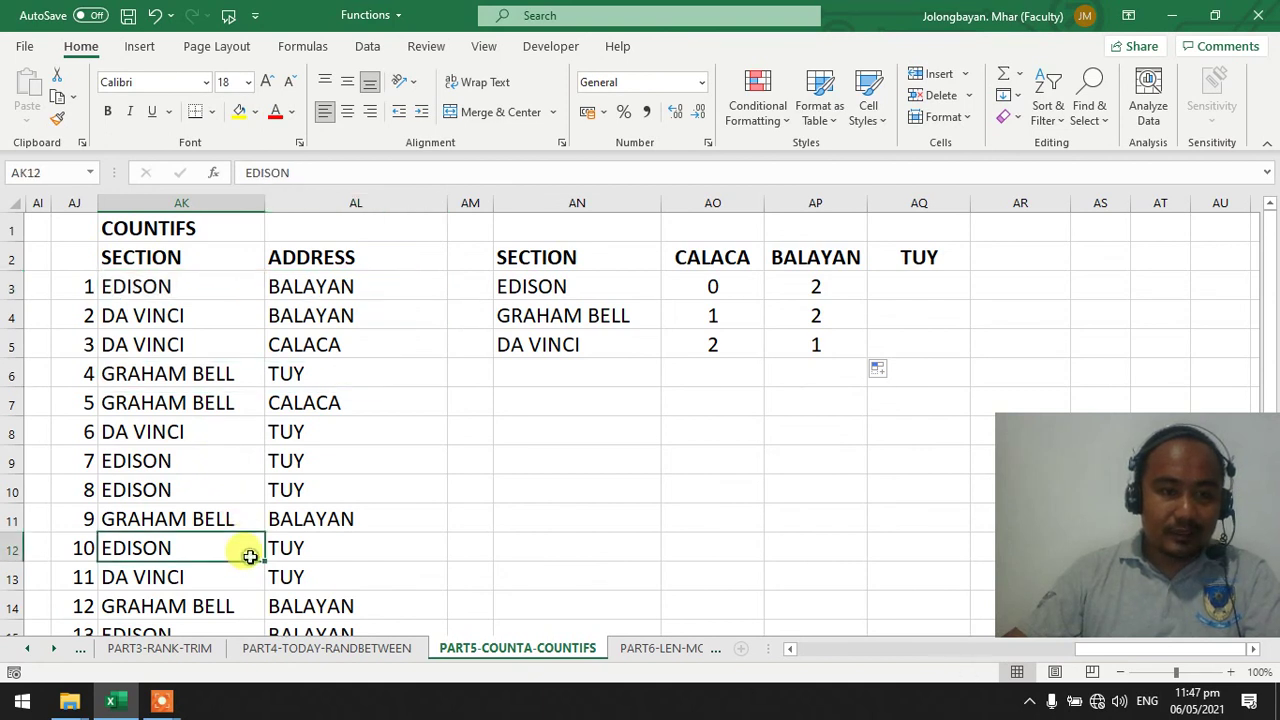
pyautogui.scroll(-1, 250, 556)
pyautogui.moveTo(296, 548); pyautogui.dragTo(200, 548)
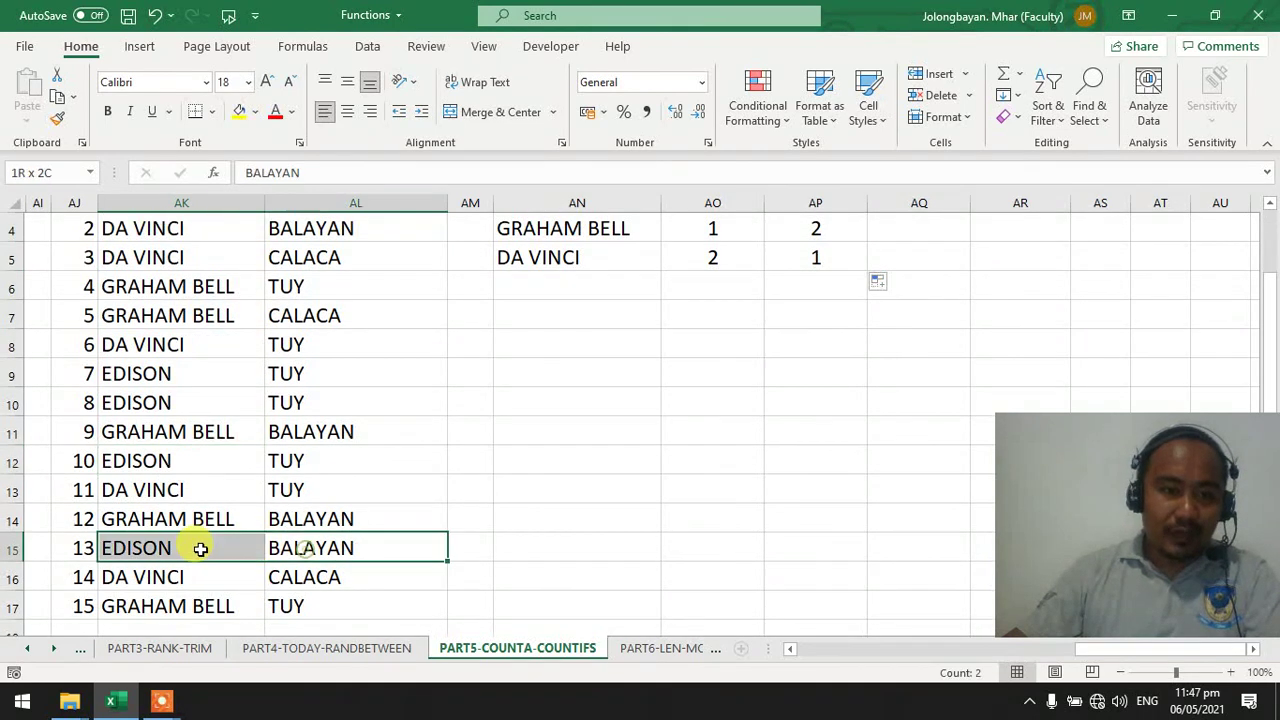
pyautogui.scroll(1, 543, 500)
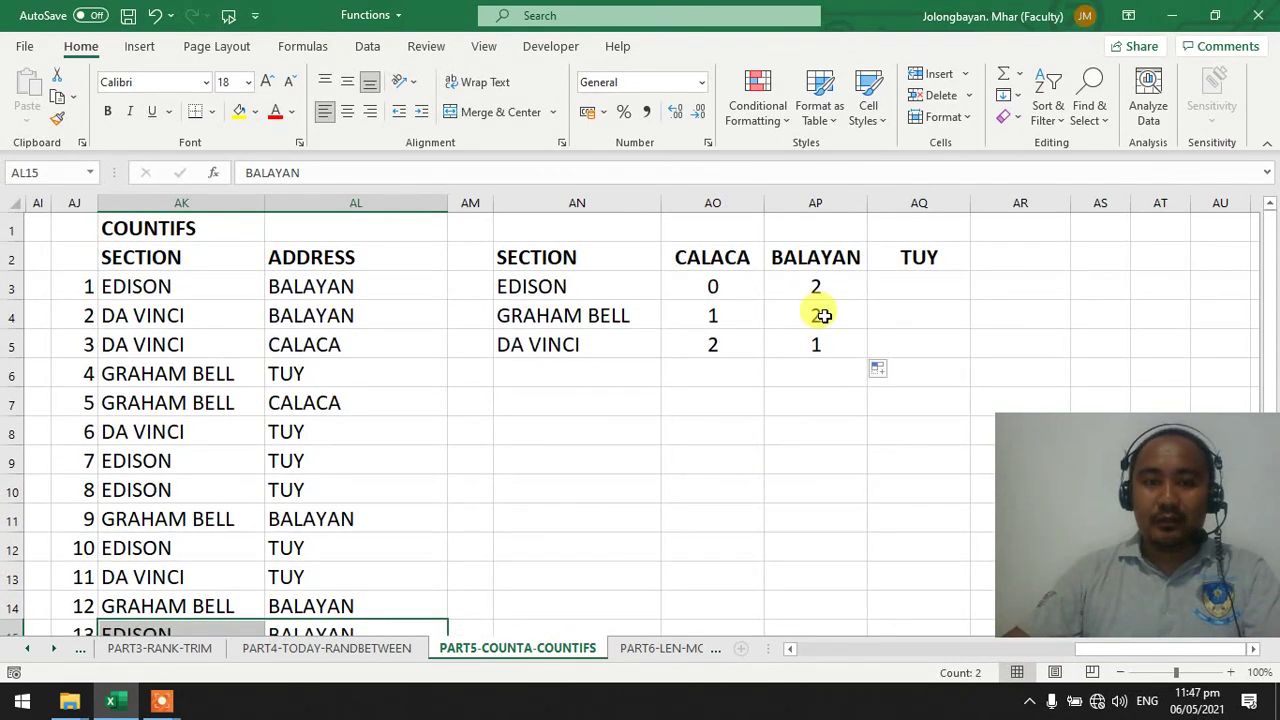
pyautogui.click(816, 315)
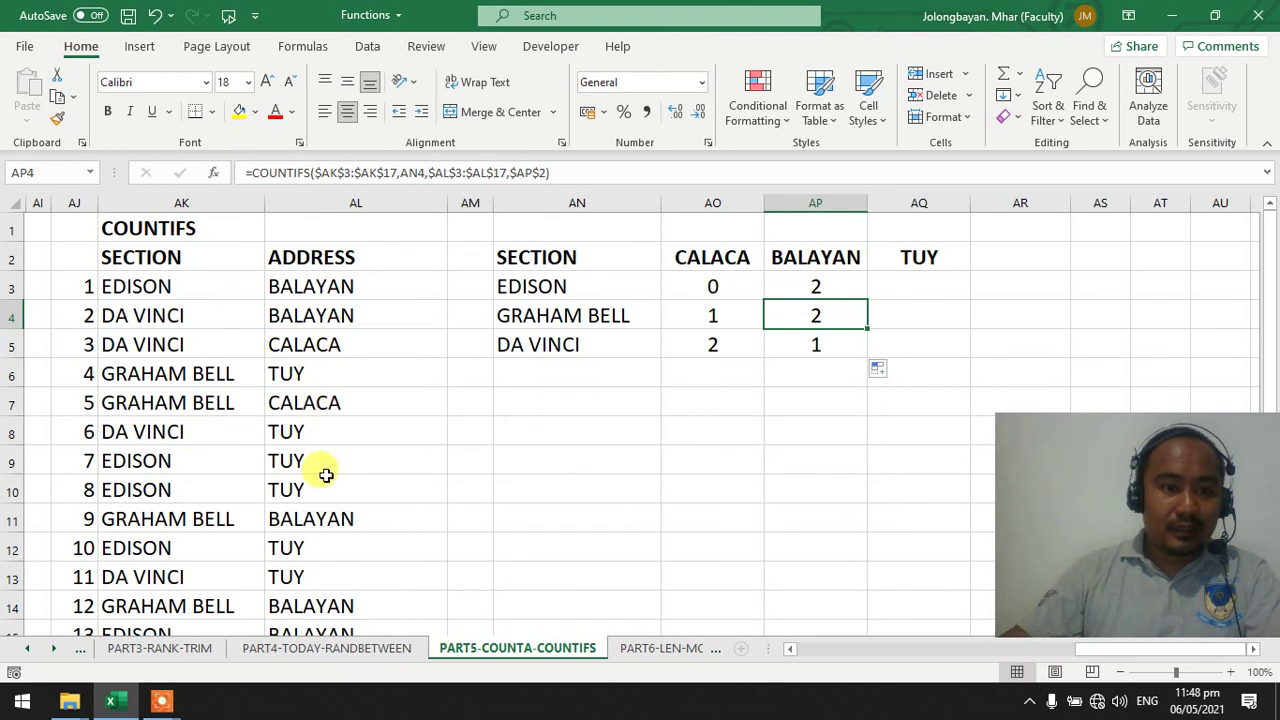
pyautogui.moveTo(323, 520); pyautogui.dragTo(228, 514)
pyautogui.scroll(-2, 286, 509)
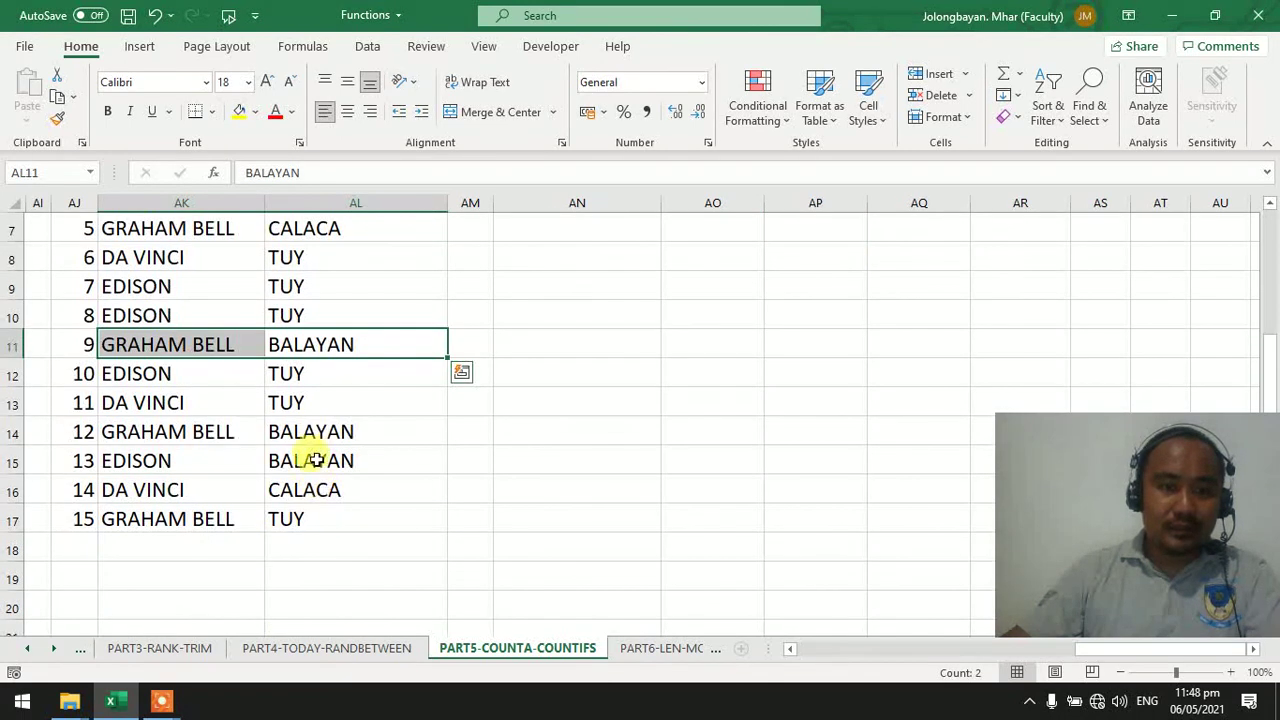
pyautogui.moveTo(311, 431); pyautogui.dragTo(206, 431)
pyautogui.scroll(2, 722, 445)
pyautogui.click(833, 344)
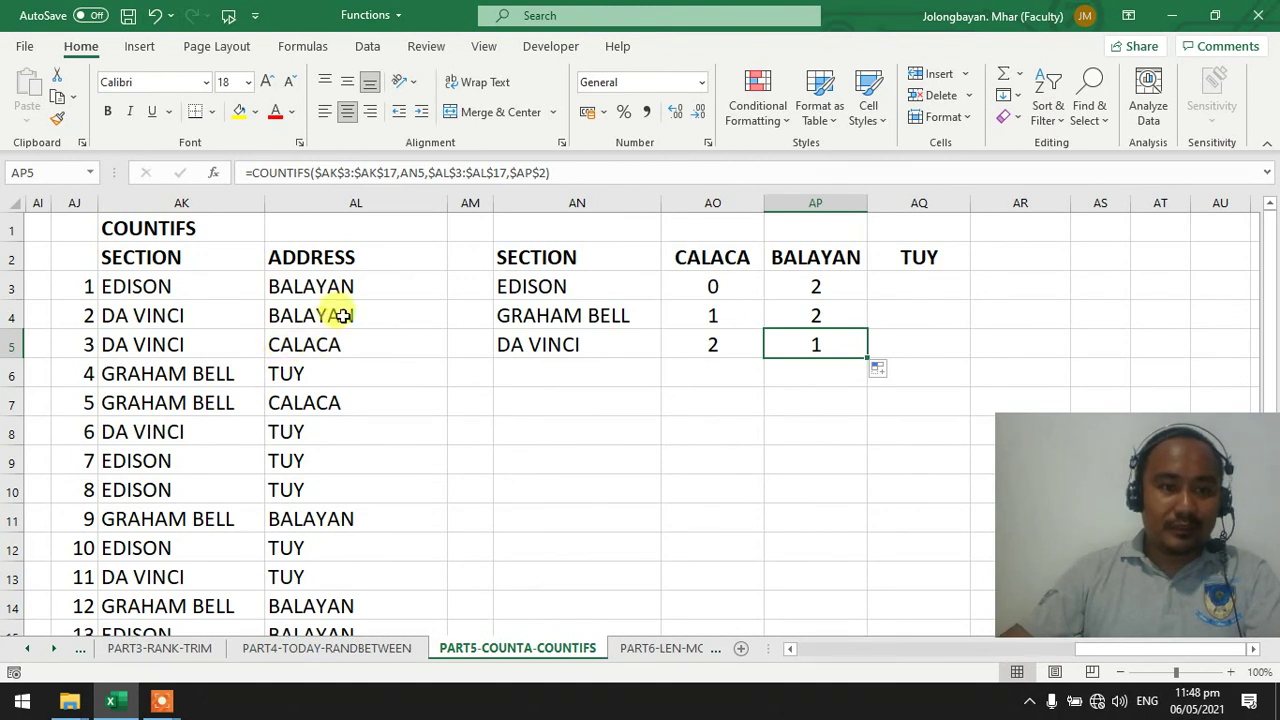
pyautogui.moveTo(343, 317); pyautogui.dragTo(237, 306)
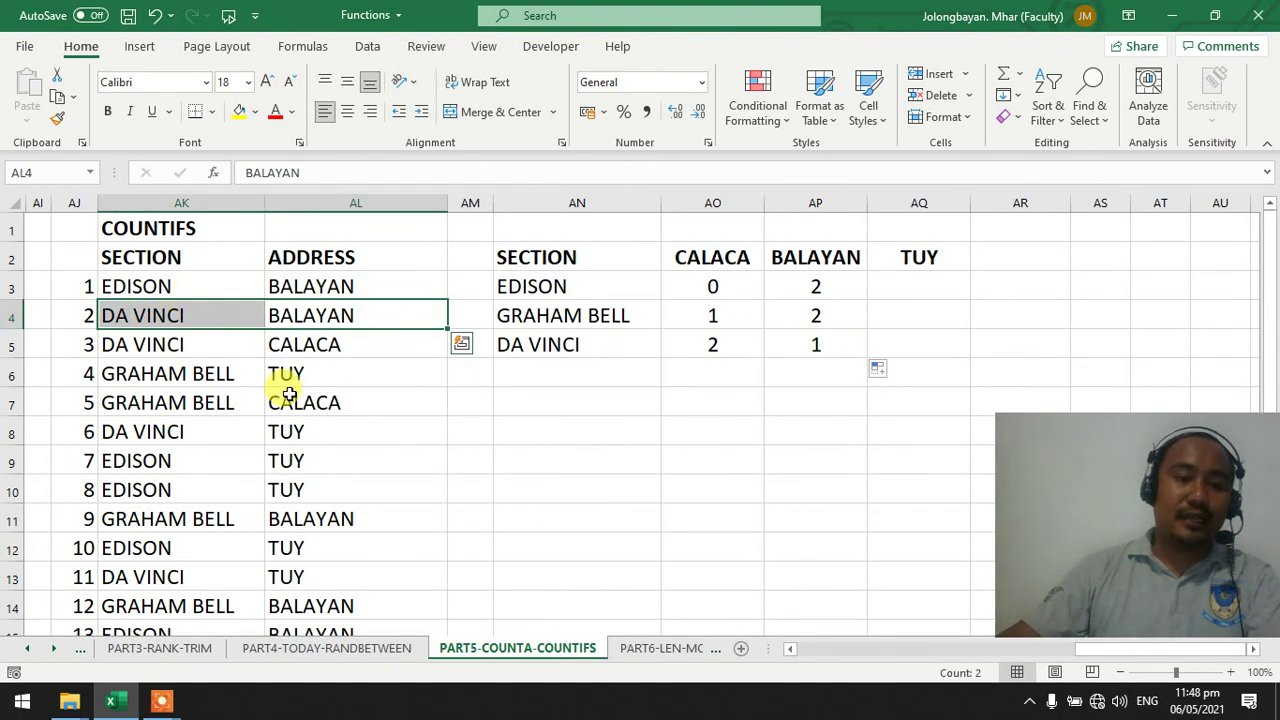
# - Copy the EDISON COUNTIFS formula from AP3 across to AQ3 in the TUY column
pyautogui.click(919, 315)
pyautogui.click(846, 281)
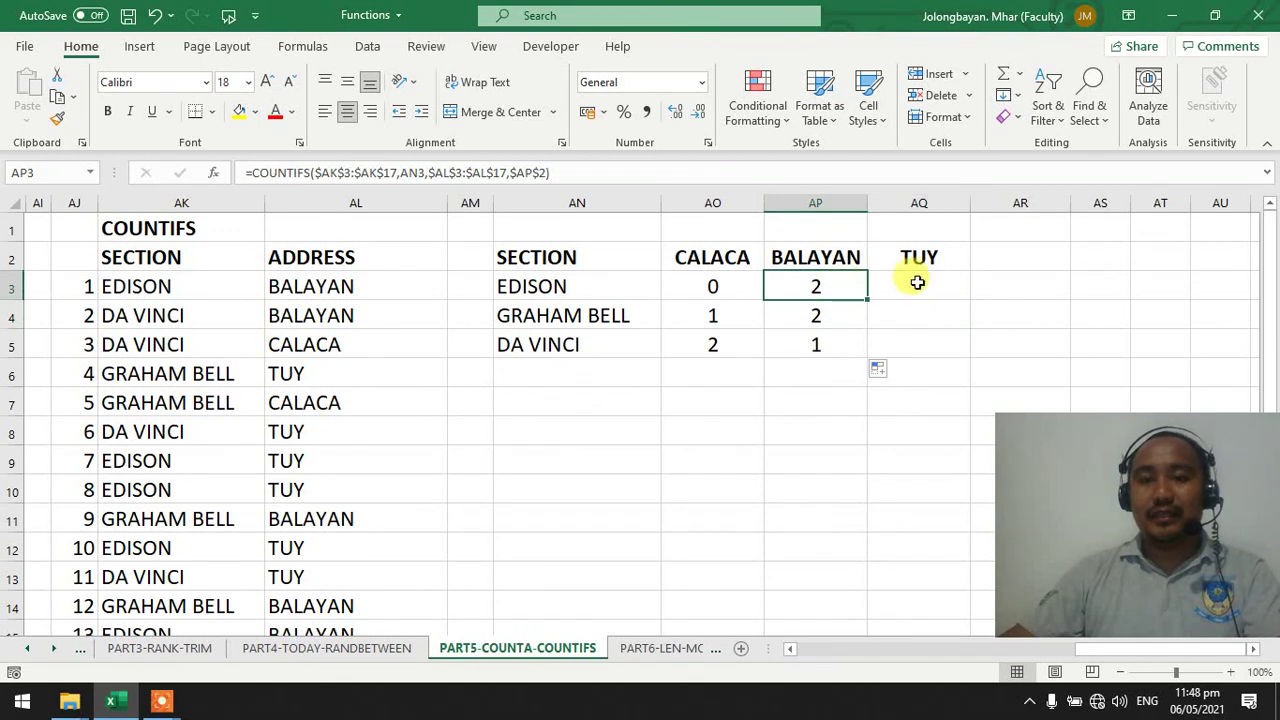
pyautogui.moveTo(866, 300); pyautogui.dragTo(929, 286)
pyautogui.click(938, 283)
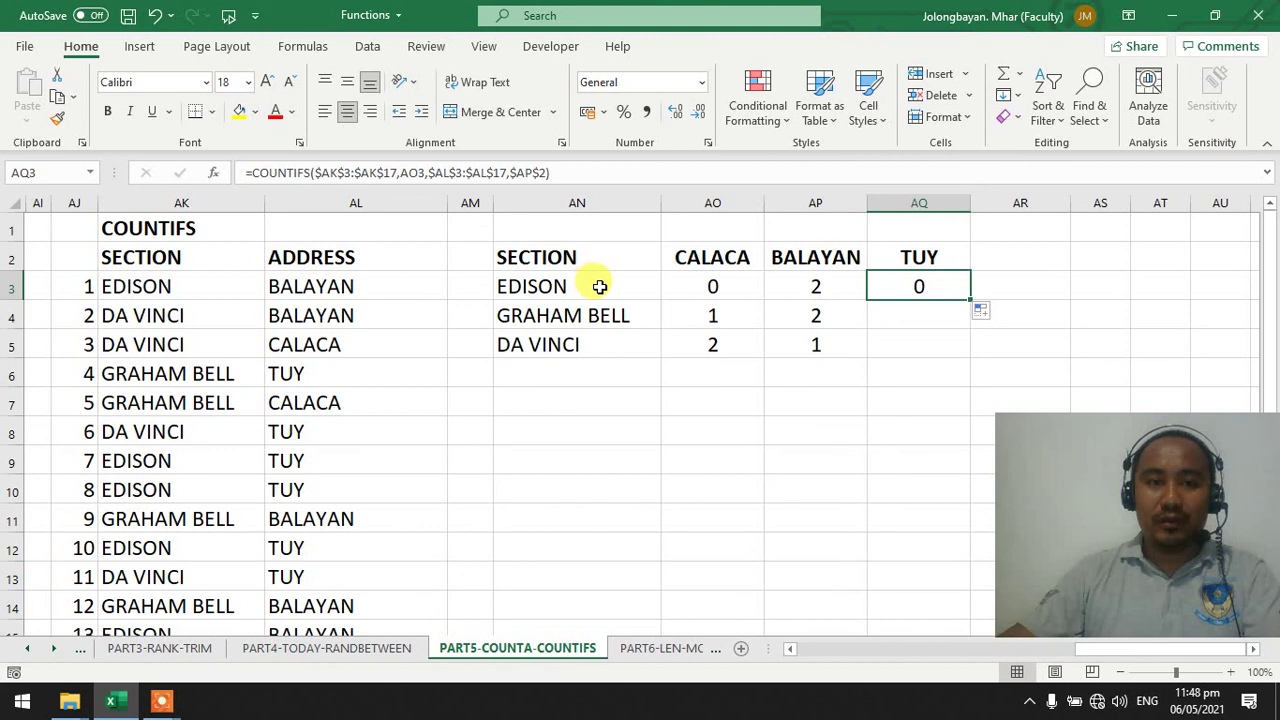
# - Correct the AQ3 formula so its section criterion is AN3 and its address criterion is $AQ$2
pyautogui.click(424, 172)
pyautogui.doubleClick(408, 172)
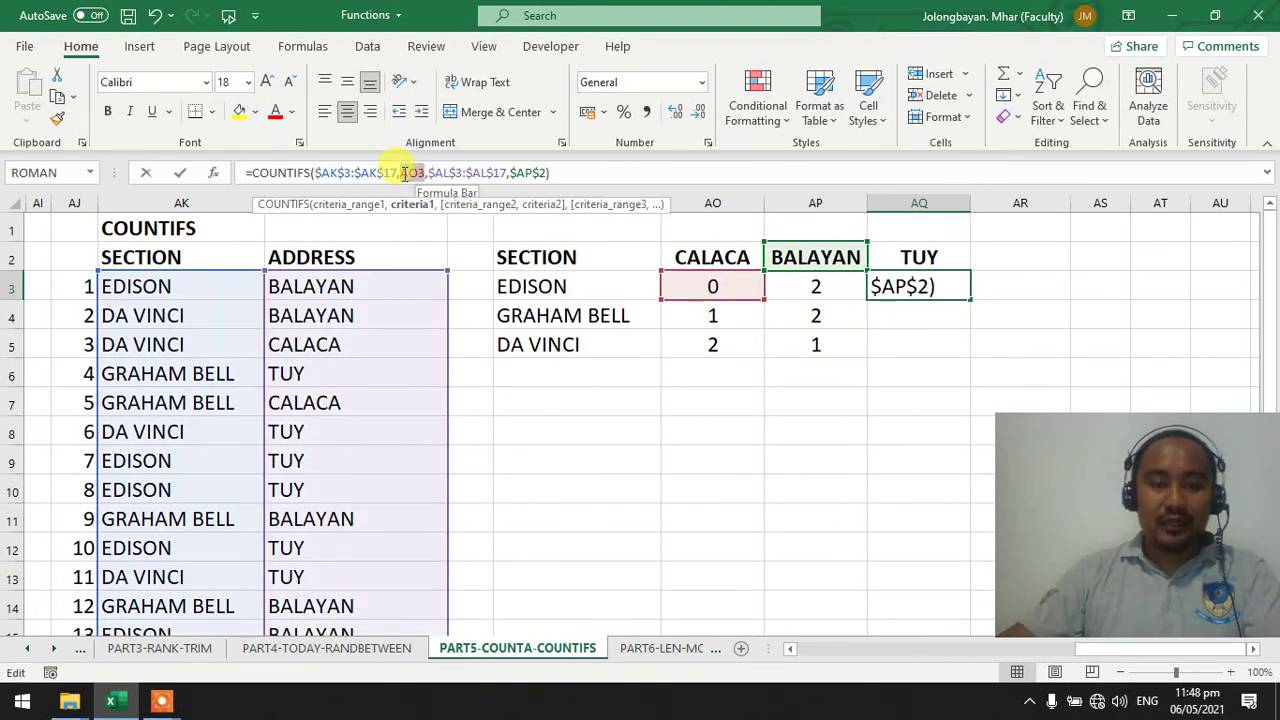
pyautogui.click(567, 286)
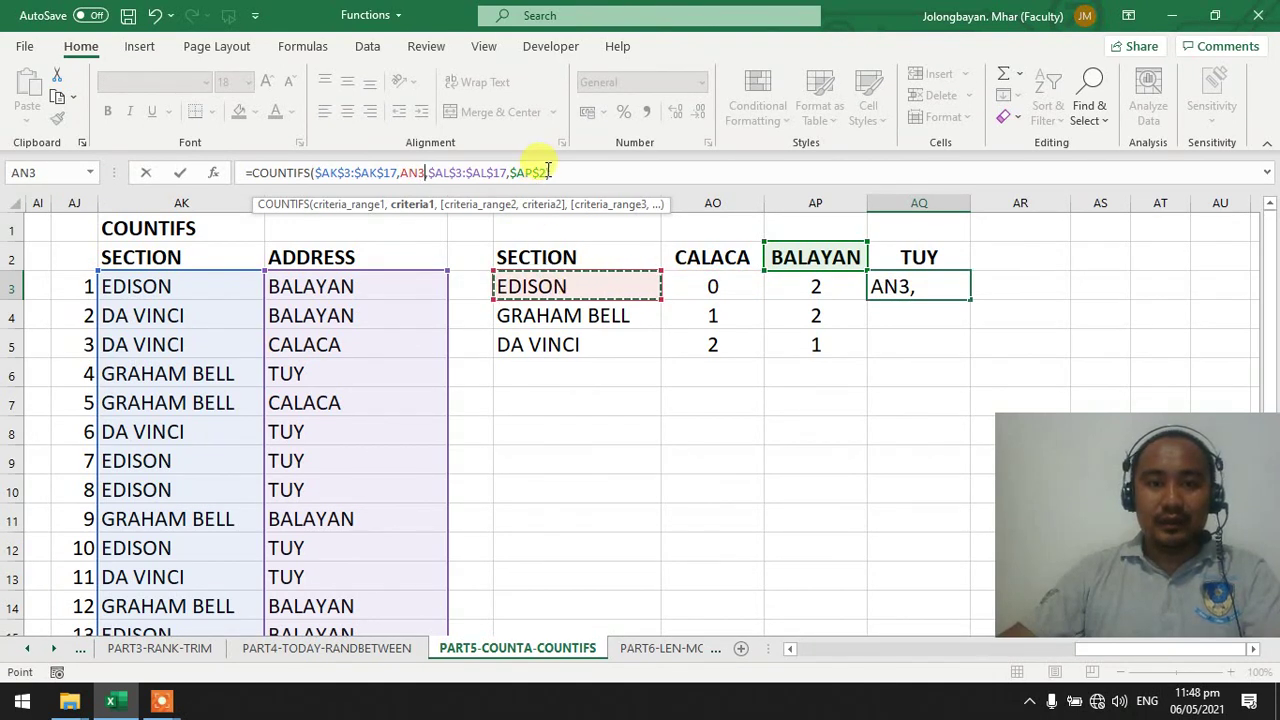
pyautogui.moveTo(519, 172); pyautogui.dragTo(511, 172)
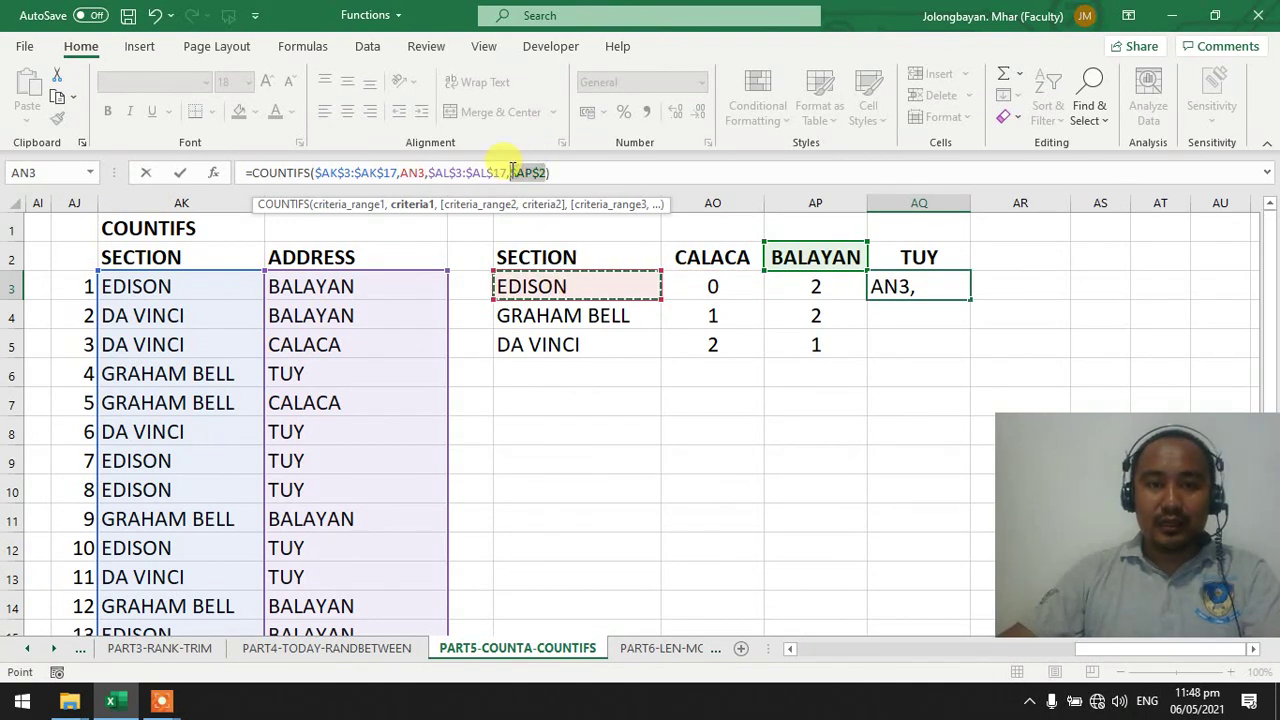
pyautogui.click(910, 257)
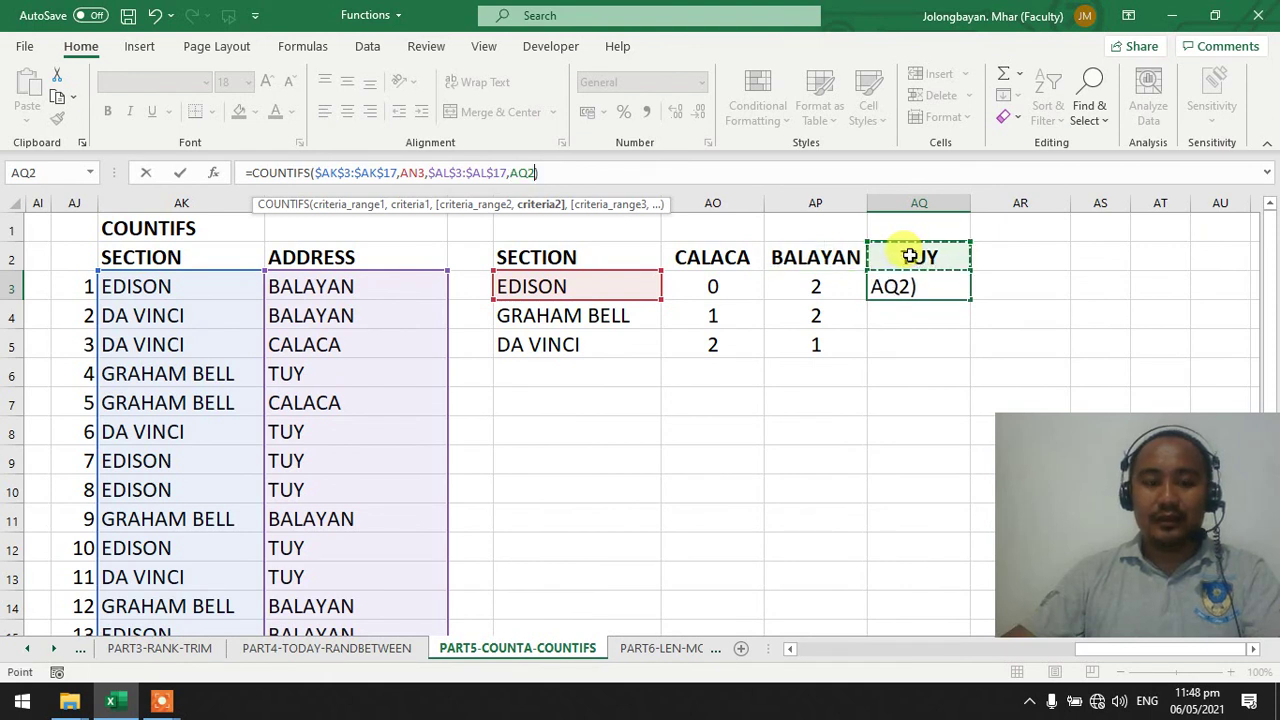
pyautogui.press('F4')
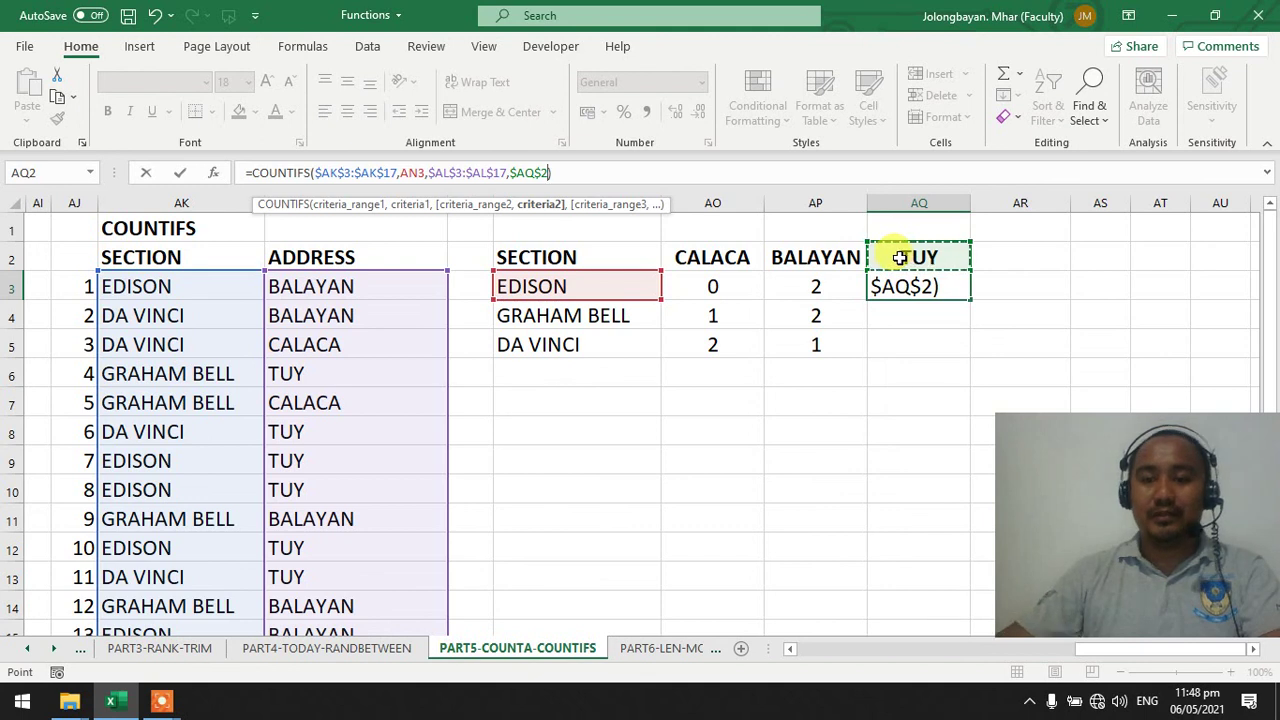
pyautogui.press('Return')
# - Fill the TUY COUNTIFS formula from AQ3 down through AQ5 for the remaining sections
pyautogui.click(930, 287)
pyautogui.moveTo(960, 300); pyautogui.dragTo(966, 346)
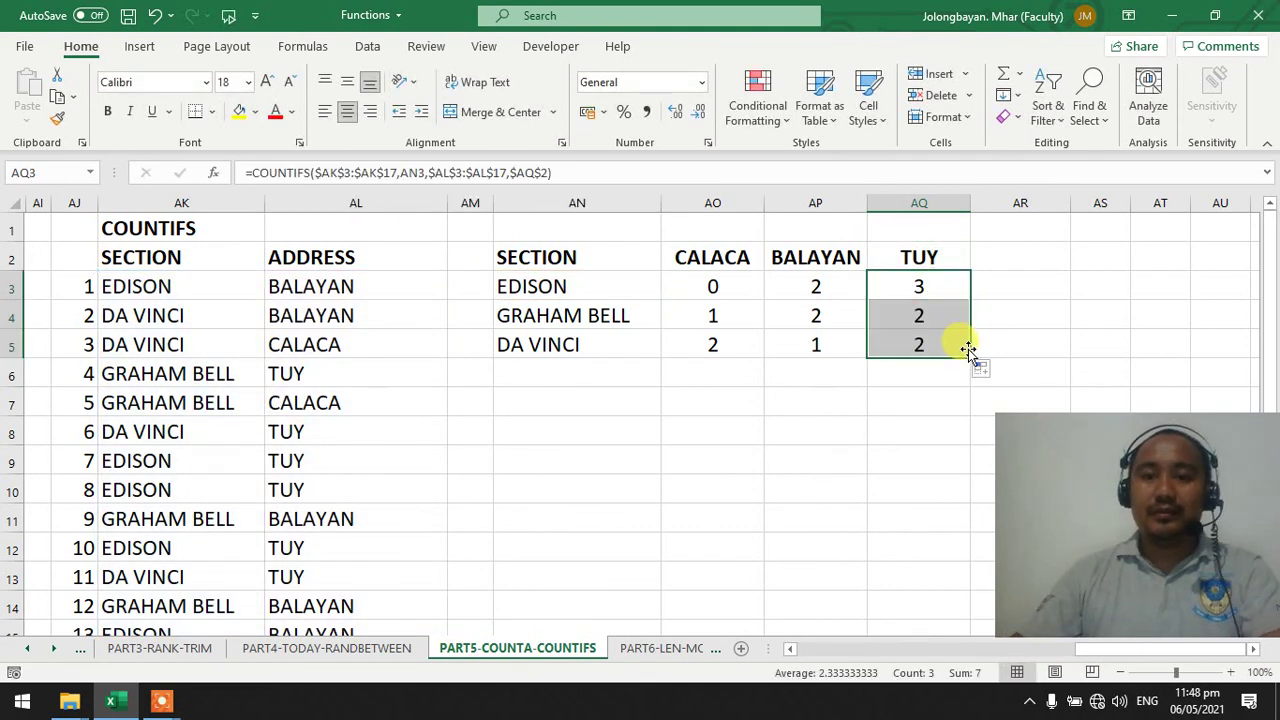
pyautogui.click(930, 287)
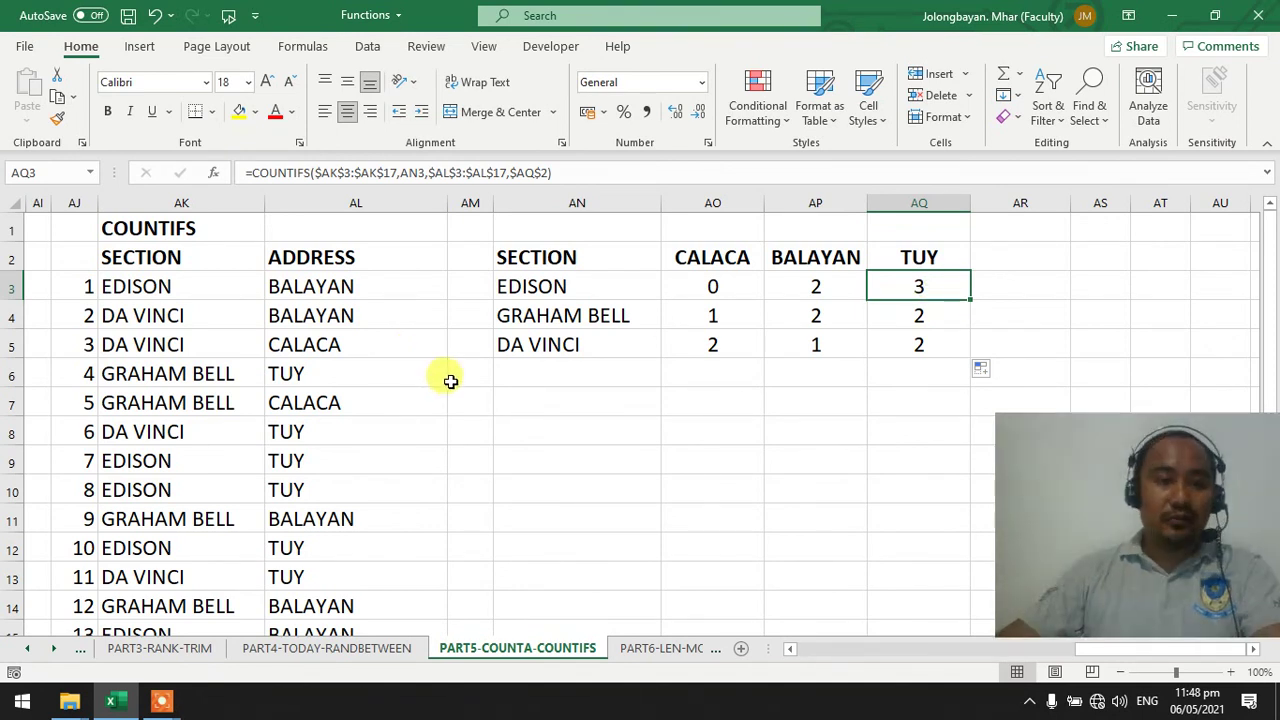
# - Check the TUY count for EDISON against the EDISON rows in the section and address list
pyautogui.click(184, 290)
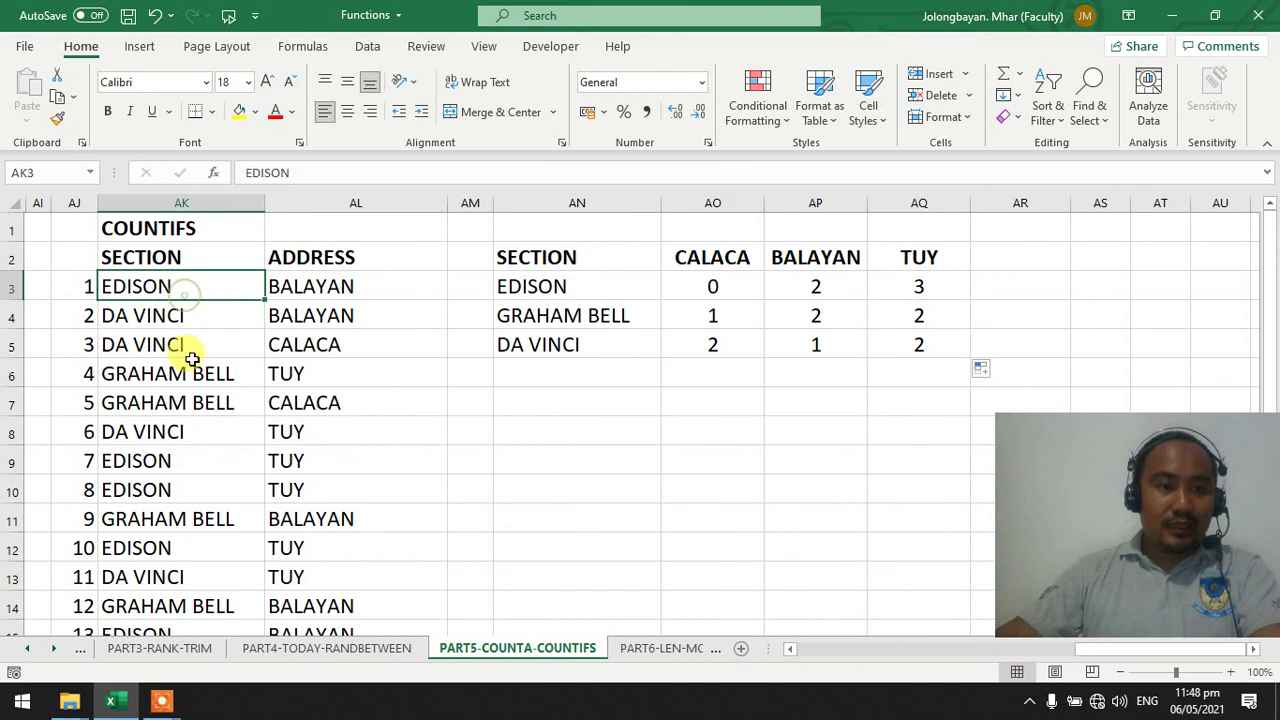
pyautogui.click(183, 458)
pyautogui.moveTo(233, 488); pyautogui.dragTo(302, 462)
pyautogui.scroll(-1, 263, 477)
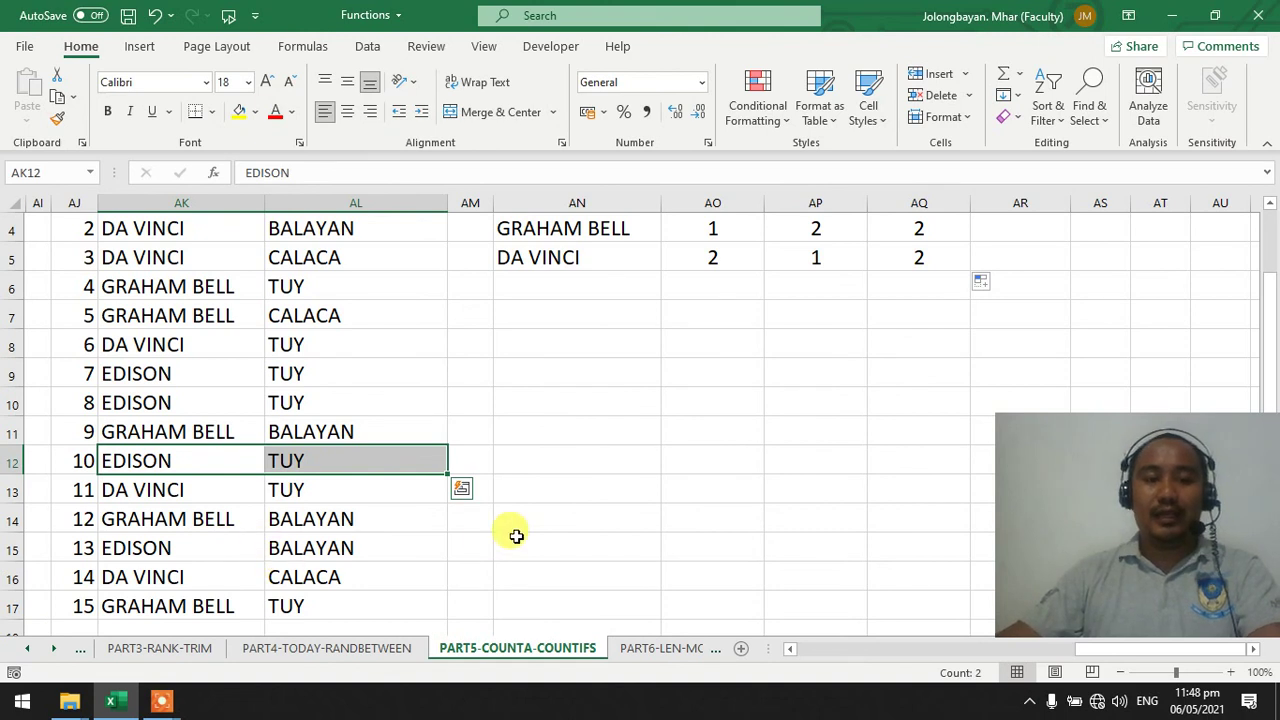
# - Check the TUY count for GRAHAM BELL in AQ4 against the GRAHAM BELL rows in the section and address list
pyautogui.scroll(1, 515, 536)
pyautogui.click(922, 316)
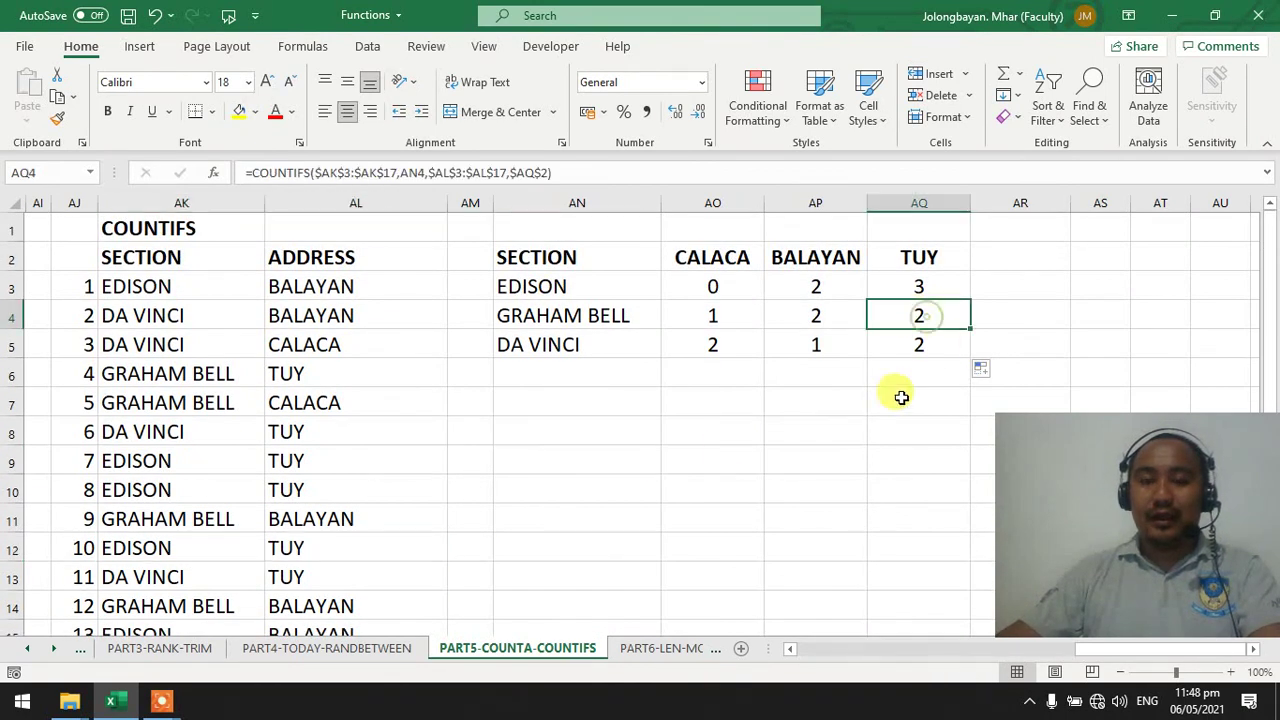
pyautogui.click(283, 373)
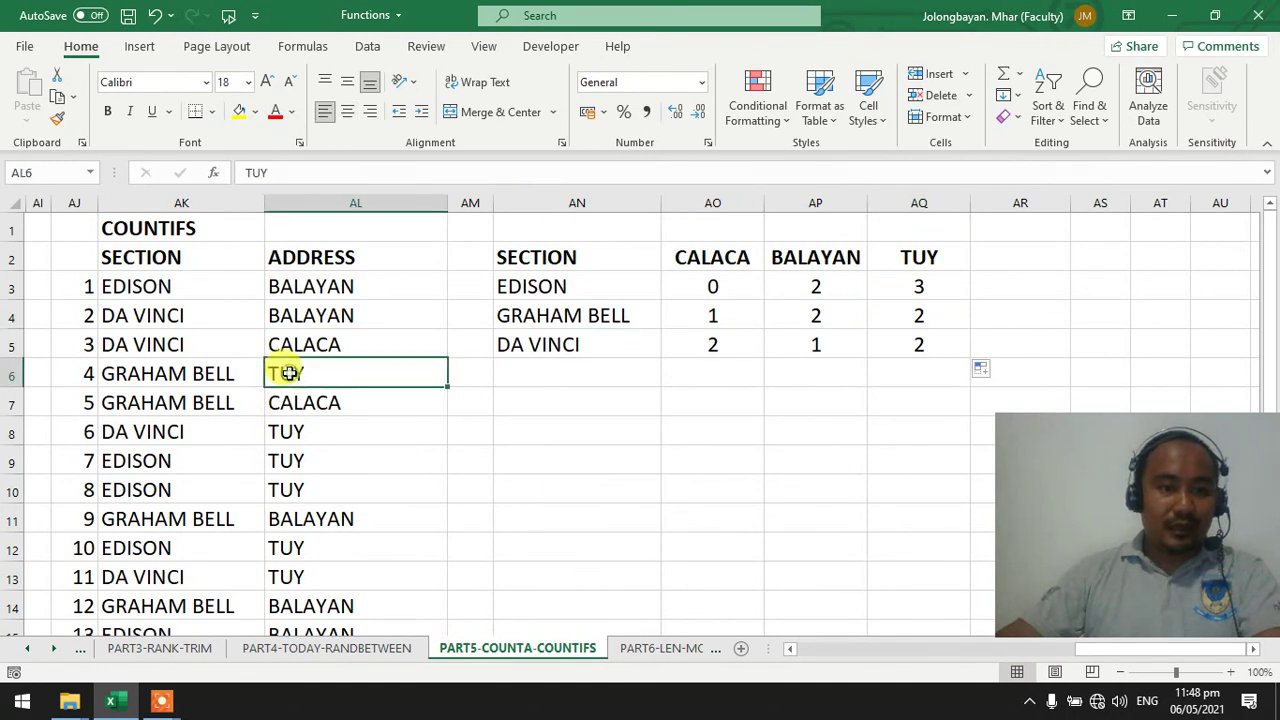
pyautogui.click(300, 603)
pyautogui.scroll(-1, 302, 592)
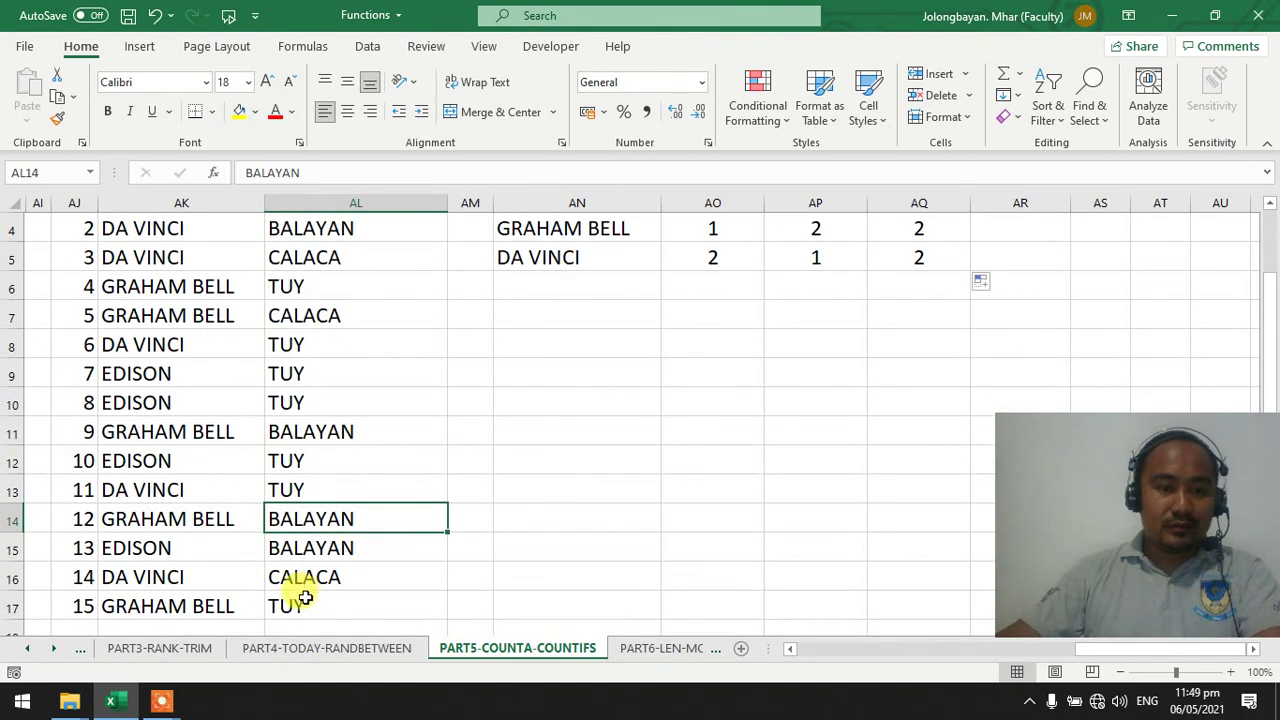
pyautogui.click(305, 597)
# - Check the TUY count for DA VINCI in AQ5 against the DA VINCI rows in the section and address list
pyautogui.scroll(1, 870, 392)
pyautogui.click(922, 345)
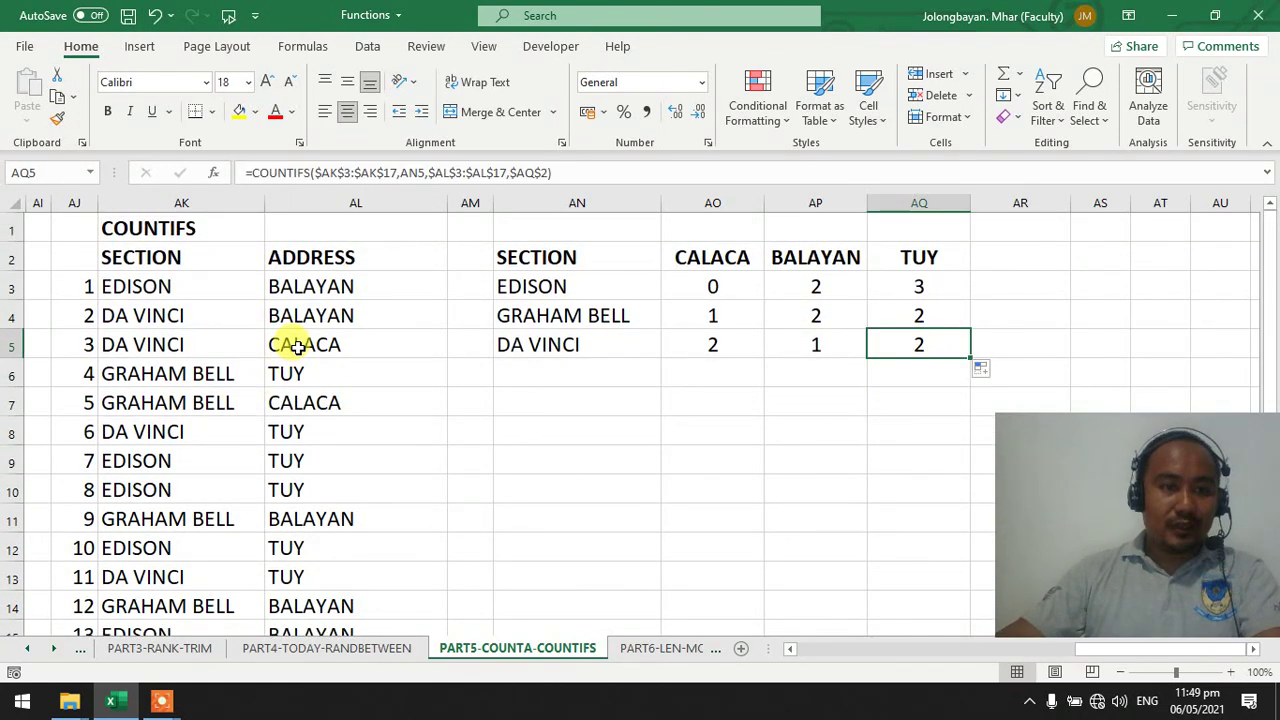
pyautogui.click(310, 433)
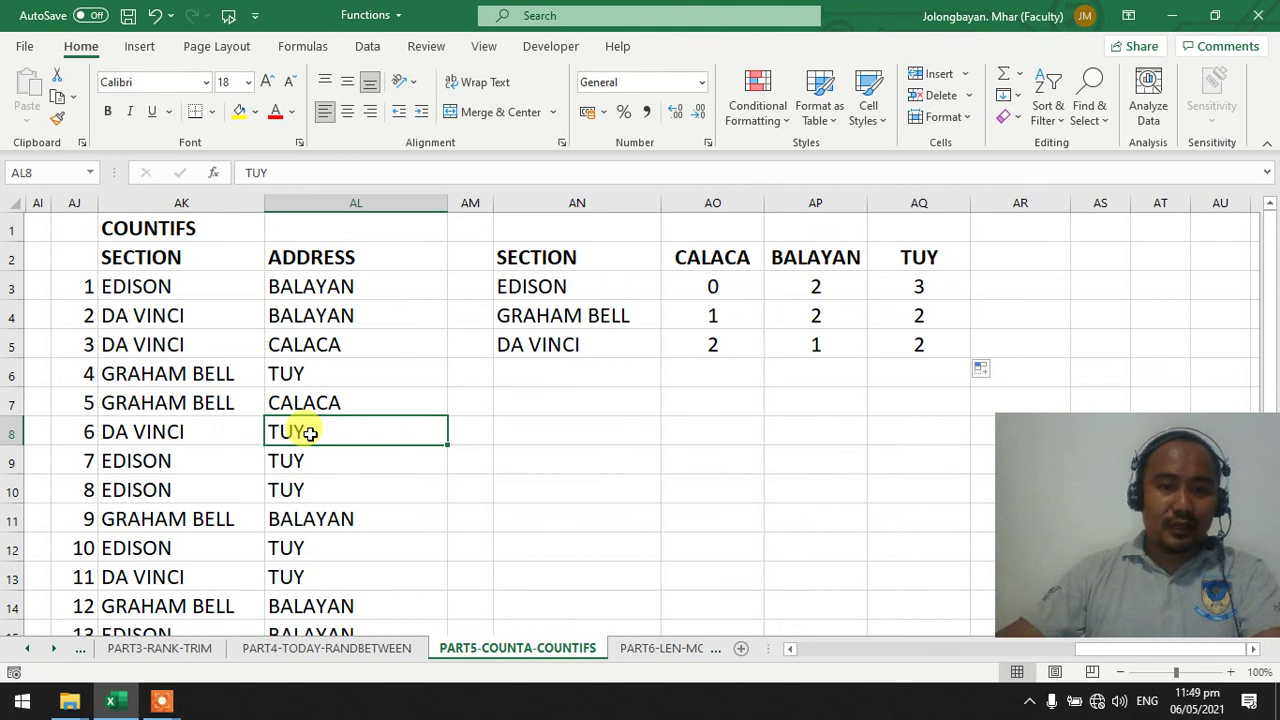
pyautogui.scroll(-2, 310, 433)
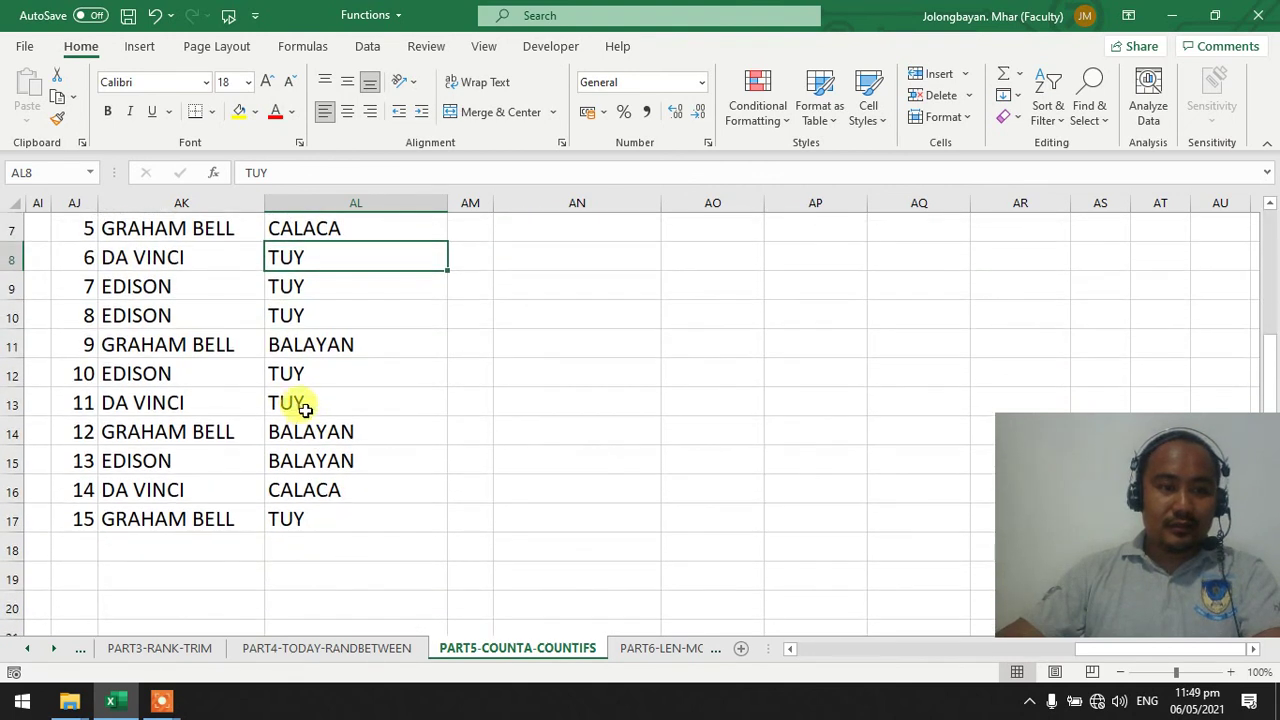
pyautogui.click(300, 402)
pyautogui.scroll(2, 617, 523)
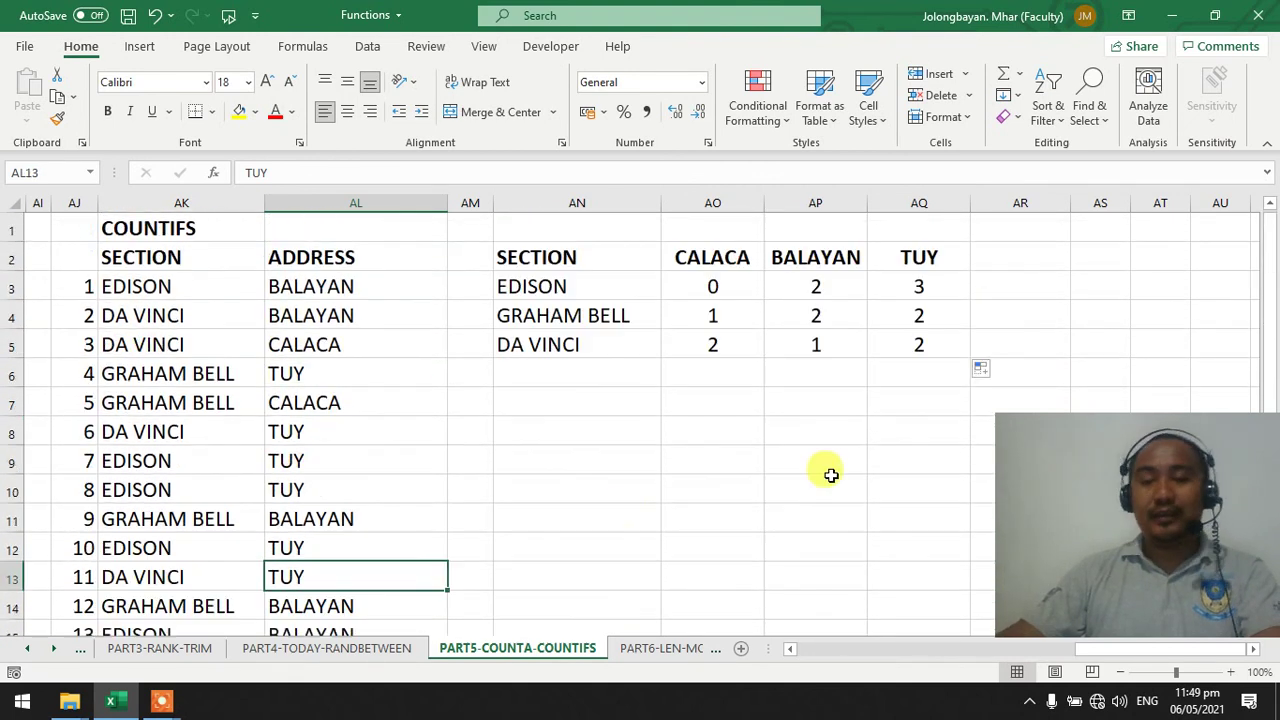
# - Select the COUNTIFS result block AO3:AQ5 to review the counts for all sections and addresses
pyautogui.moveTo(714, 285); pyautogui.dragTo(903, 333)
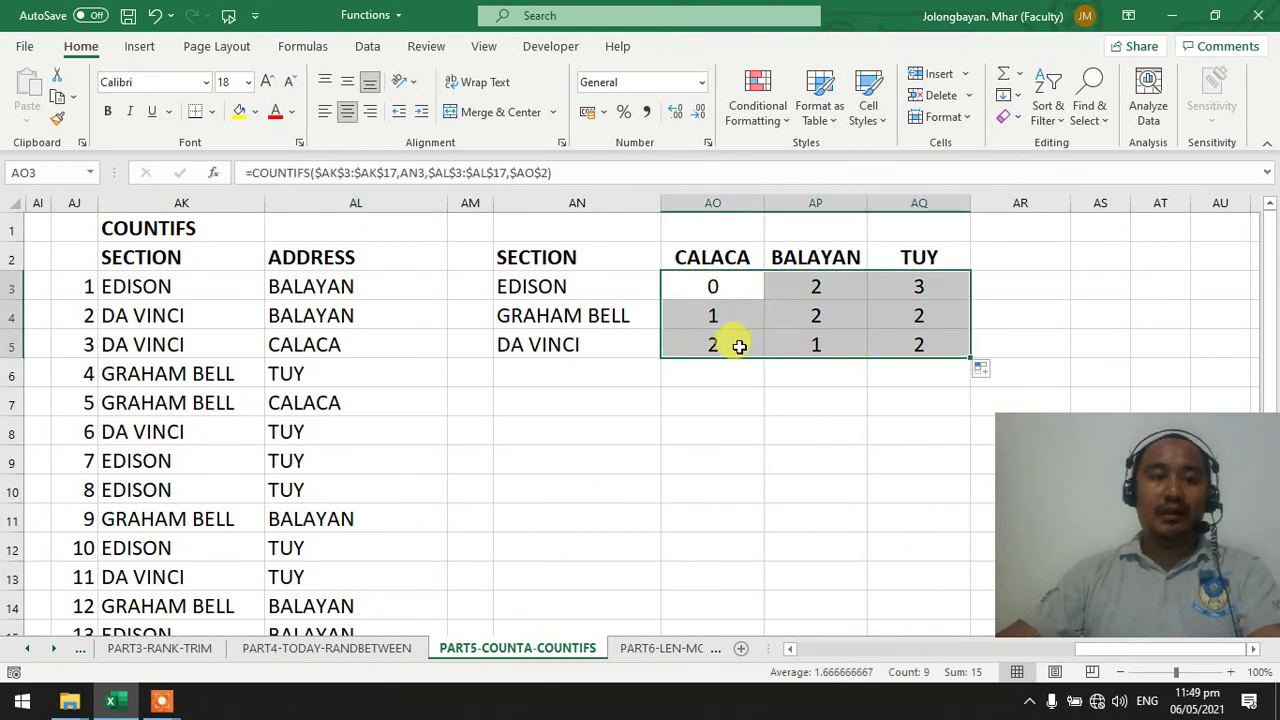
pyautogui.moveTo(1089, 651); pyautogui.dragTo(796, 627)
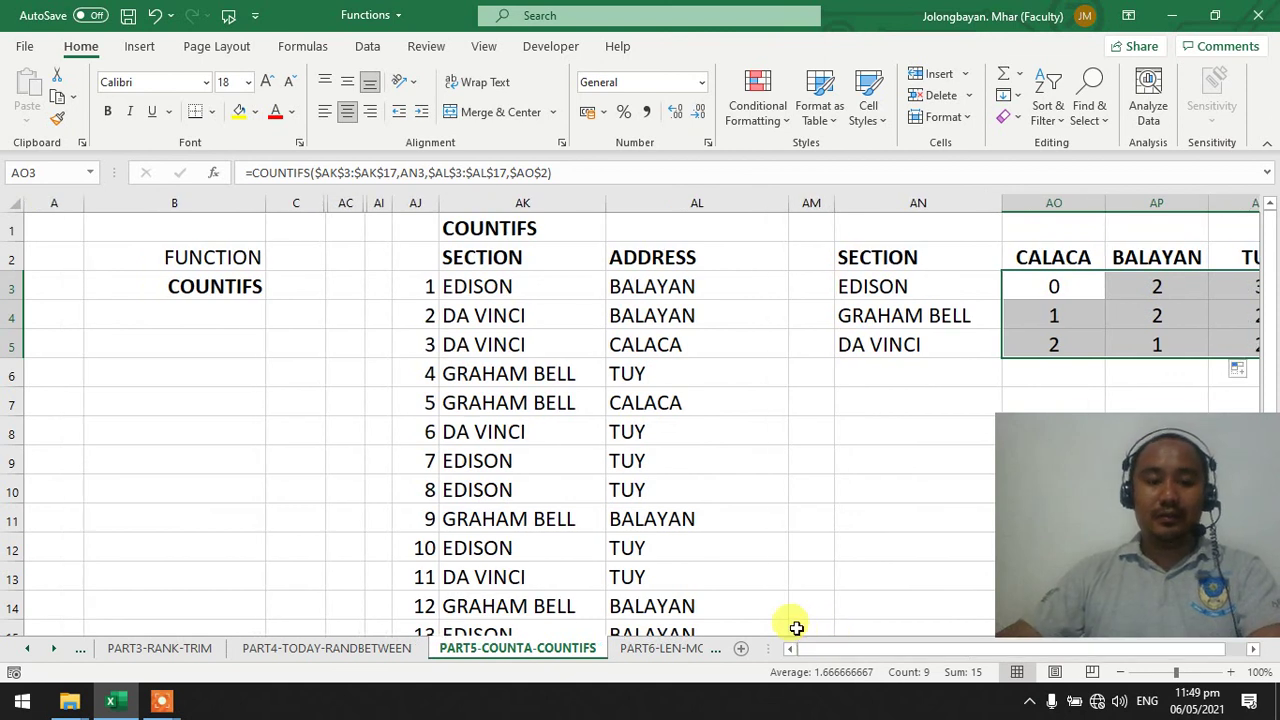